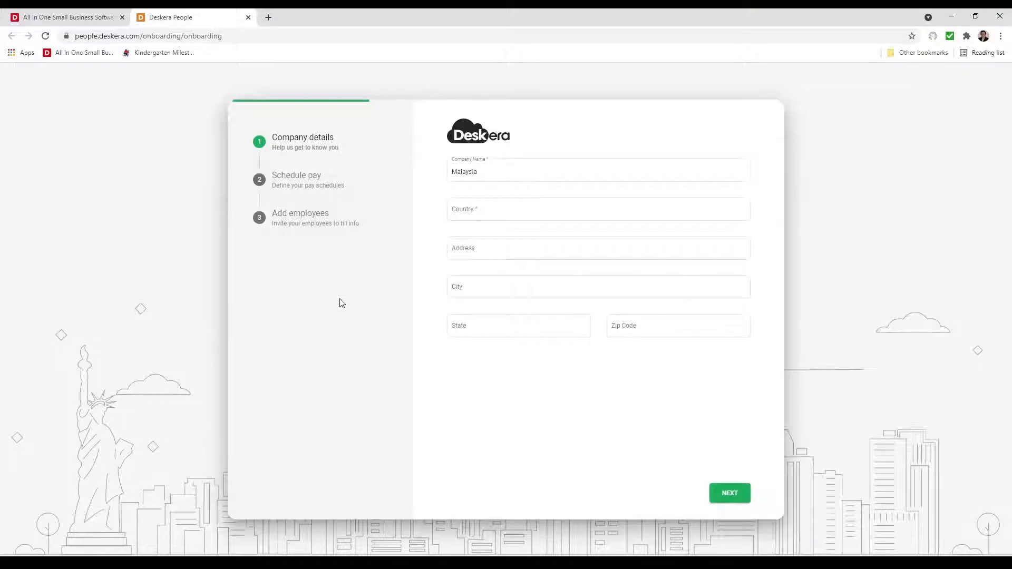
# Step: Set the company's country to Malaysia
pyautogui.click(483, 211)
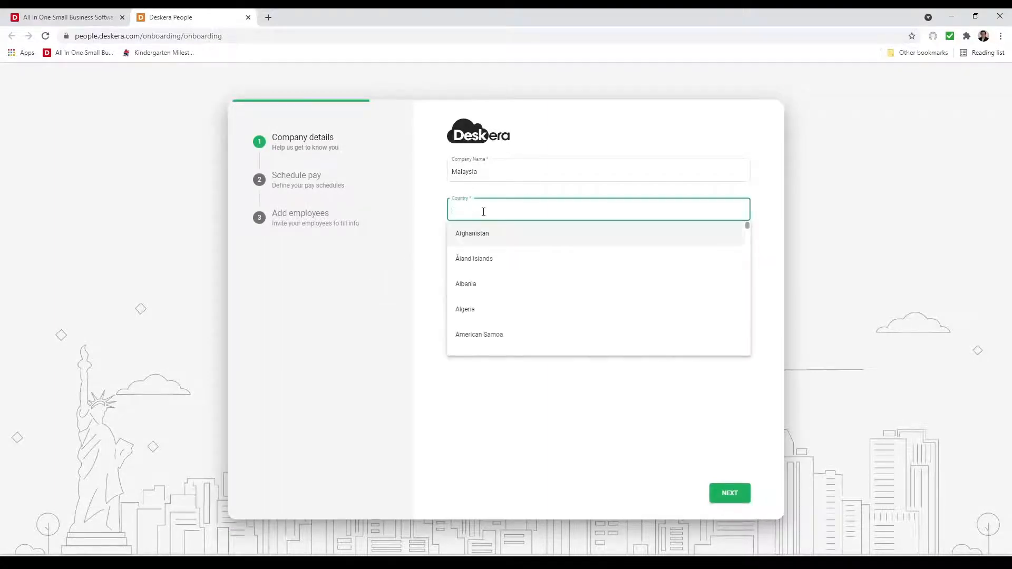
pyautogui.write('Malay')
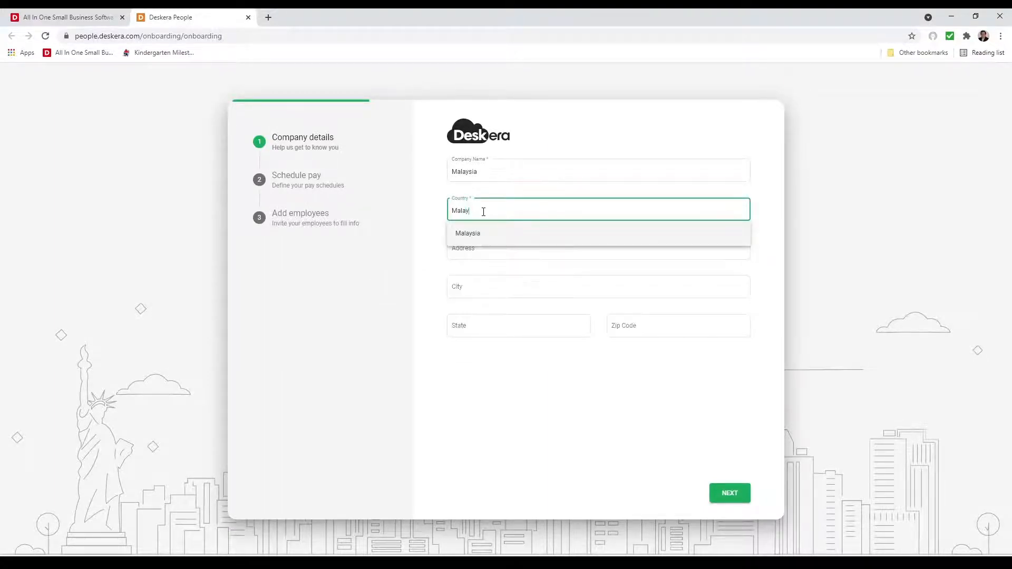
pyautogui.write('sia')
pyautogui.click(464, 233)
# Step: Fill in the company's street address, city and zip code, then continue
pyautogui.click(485, 249)
pyautogui.click(482, 289)
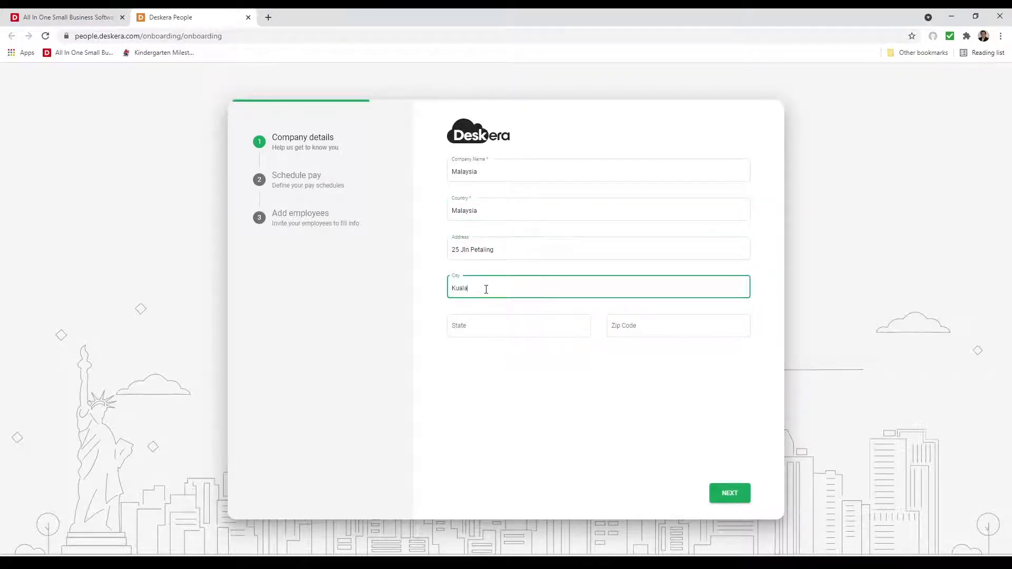
pyautogui.write('Kuala Lumpur')
pyautogui.click(661, 325)
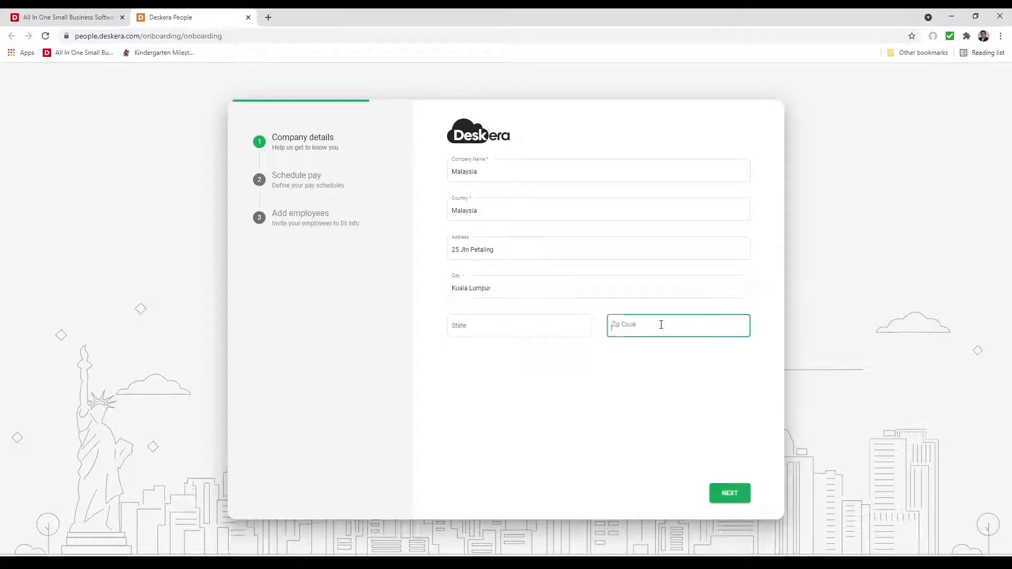
pyautogui.write('50000')
pyautogui.click(730, 496)
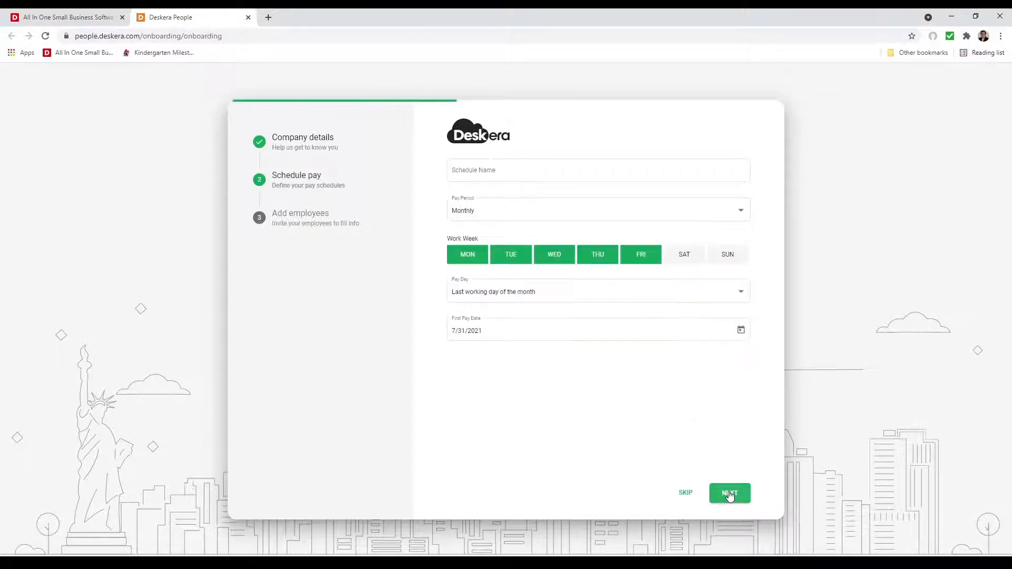
# Step: Name the pay schedule 'Monthly' with a Monthly pay period
pyautogui.click(538, 181)
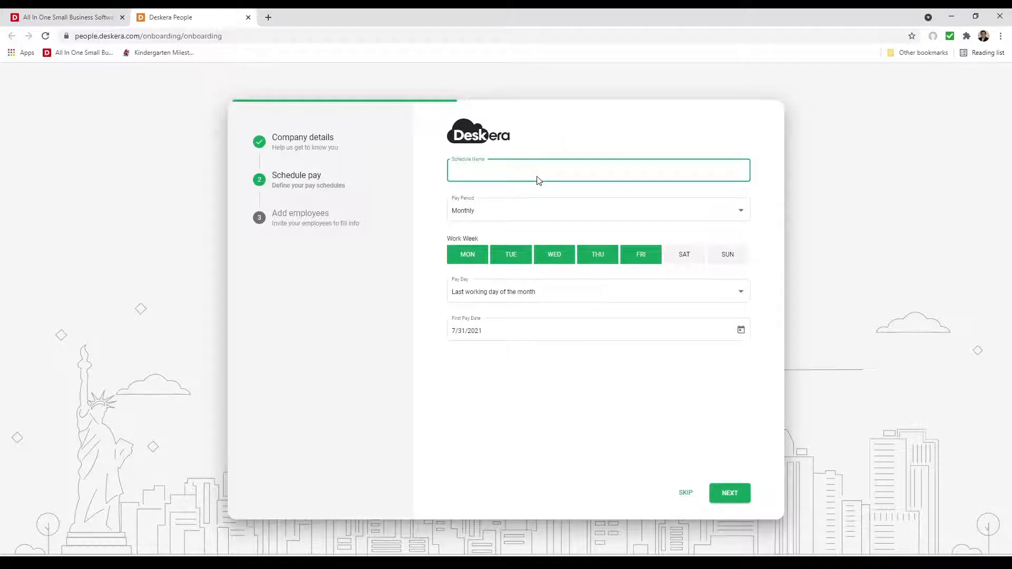
pyautogui.write('Monthly')
pyautogui.click(547, 203)
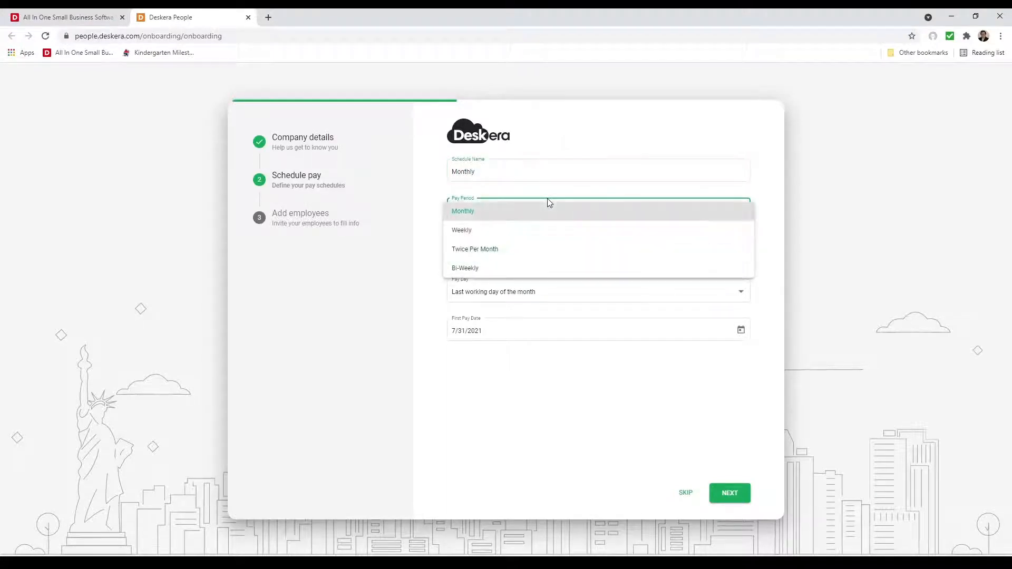
pyautogui.click(565, 428)
# Step: Keep a Monday–Friday work week and last-working-day pay day, then continue
pyautogui.click(687, 258)
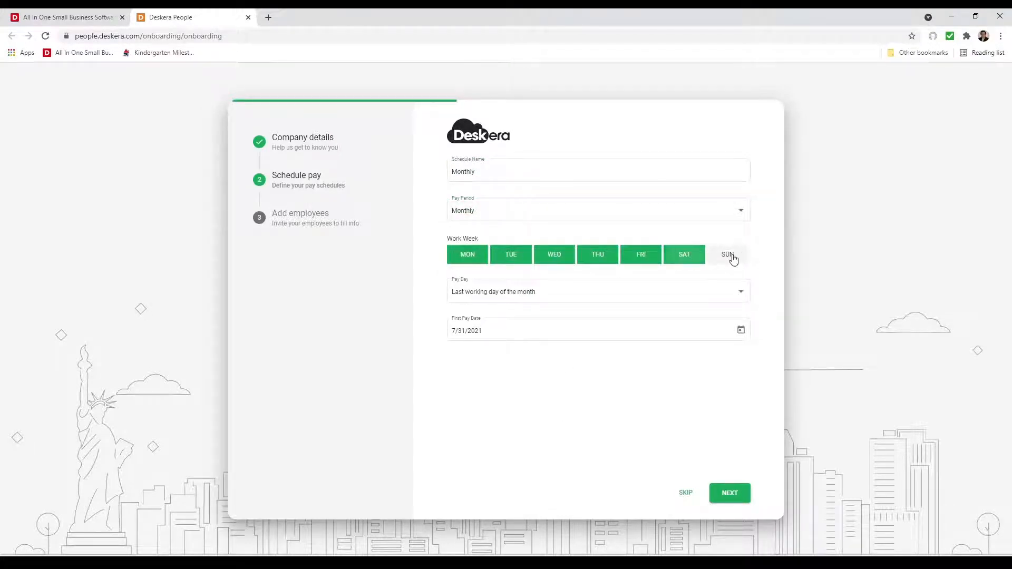
pyautogui.click(732, 259)
pyautogui.click(685, 256)
pyautogui.click(726, 259)
pyautogui.click(654, 298)
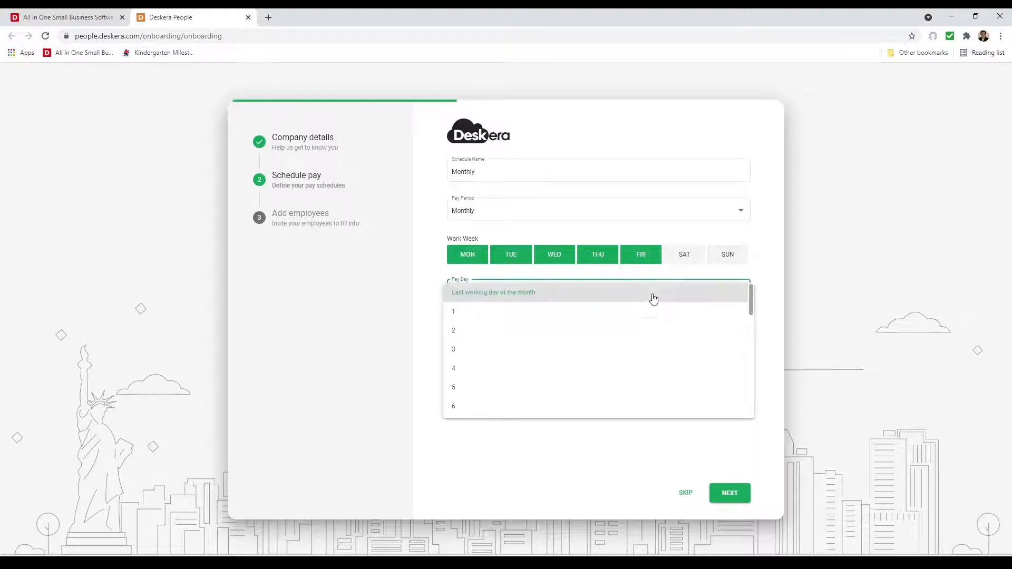
pyautogui.scroll(-8, 650, 399)
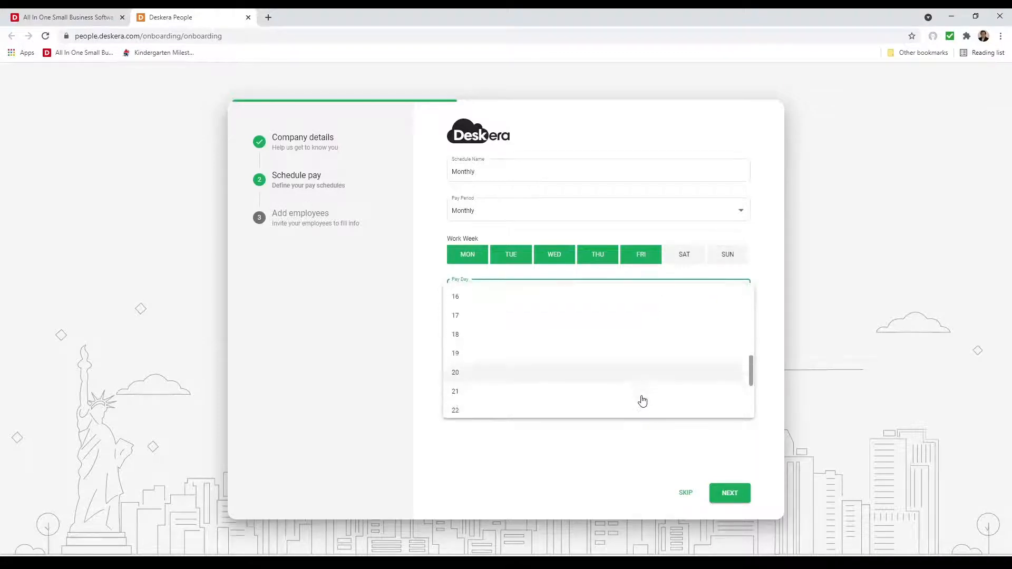
pyautogui.click(637, 454)
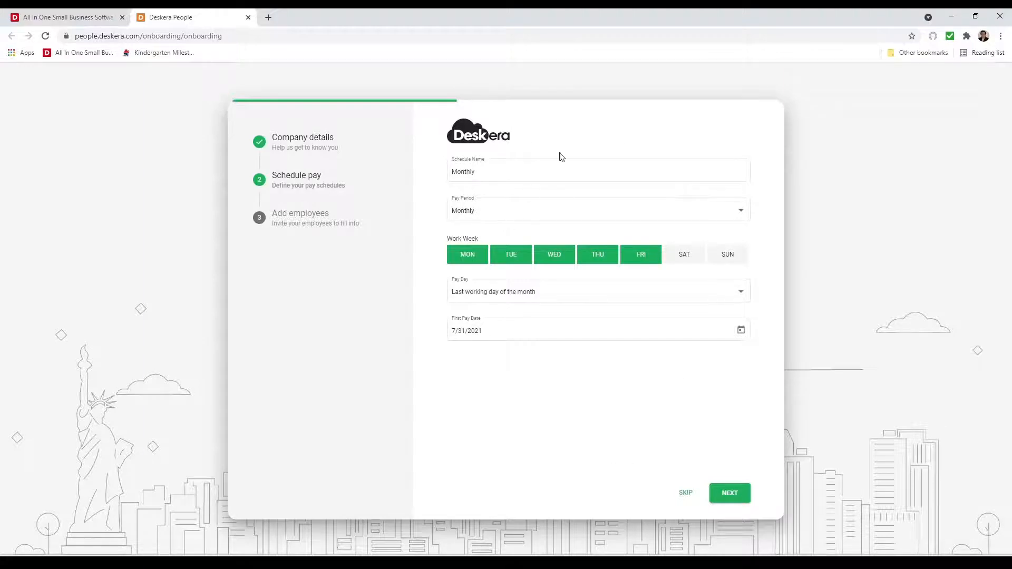
pyautogui.click(736, 501)
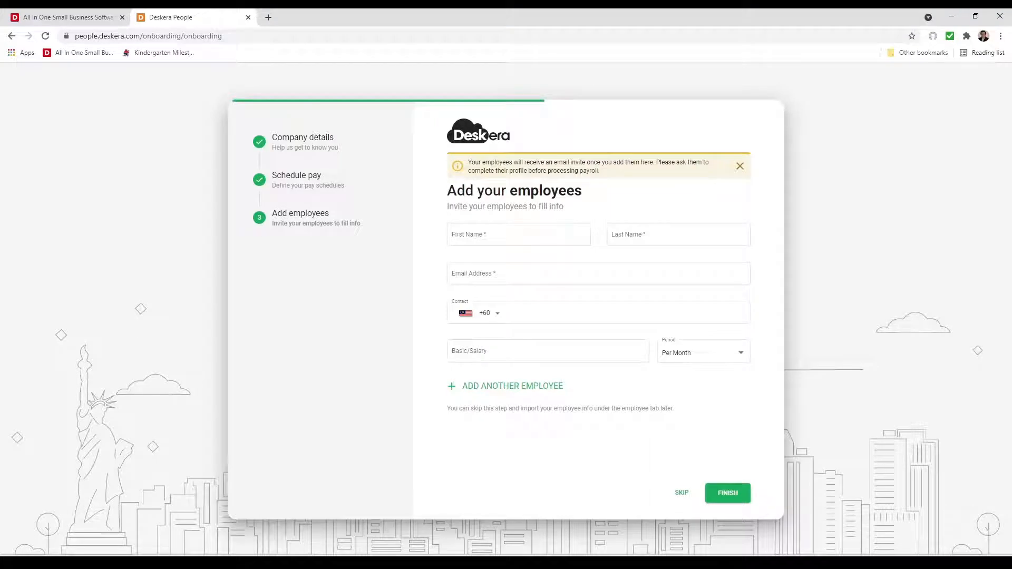
# Step: Enter the employee's first name, last name and e-mail address
pyautogui.click(495, 238)
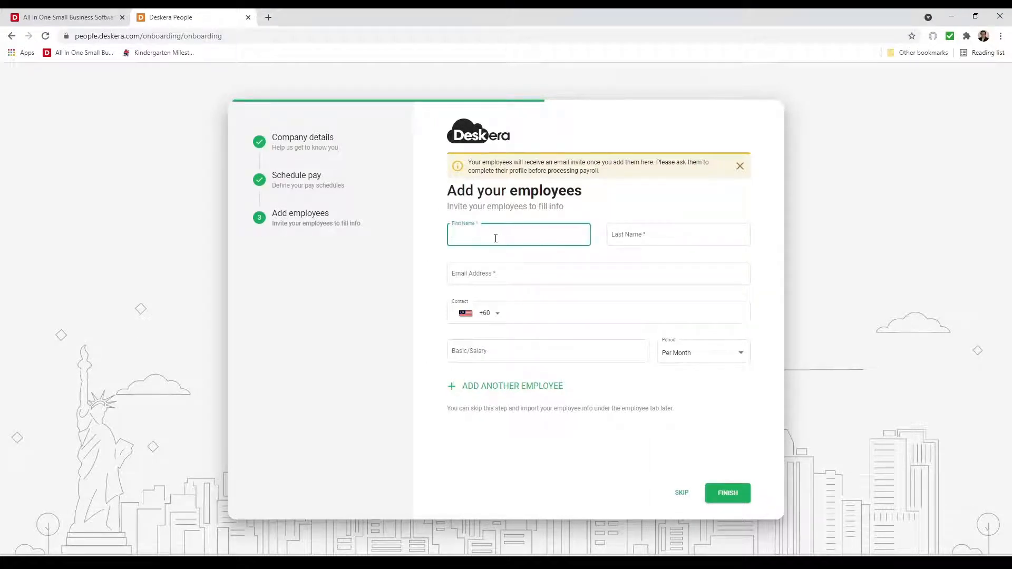
pyautogui.press('Tab')
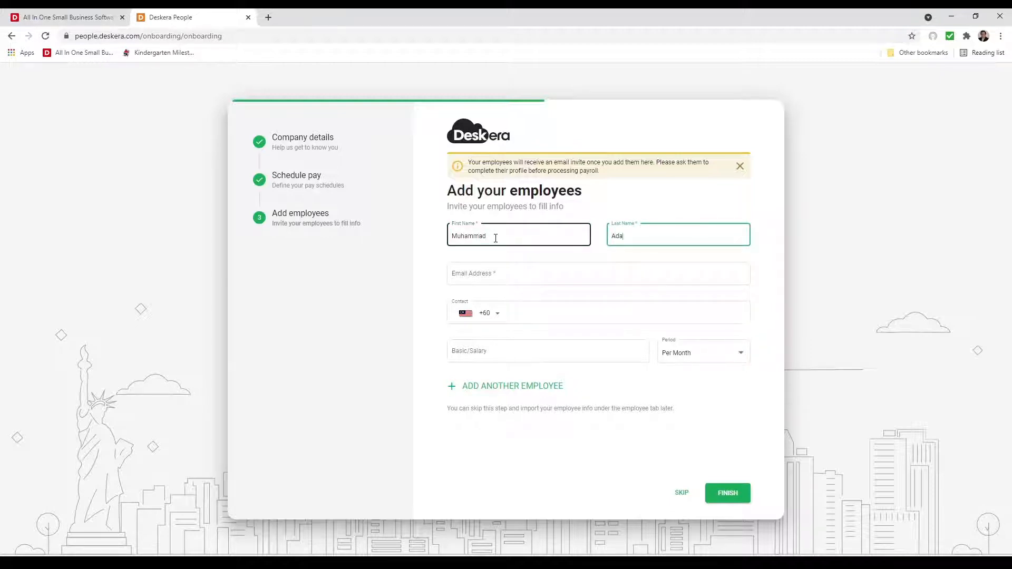
pyautogui.press('Tab')
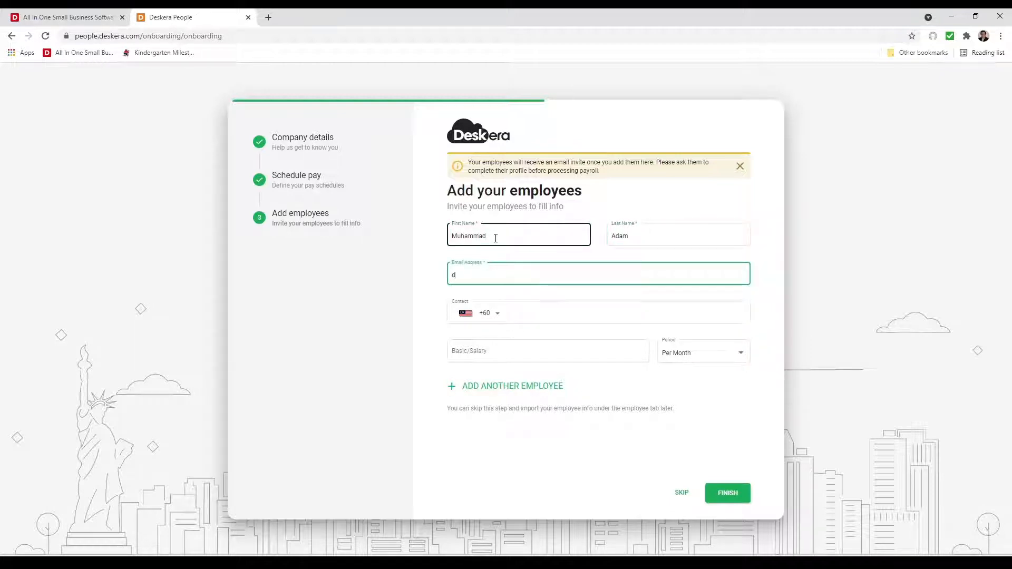
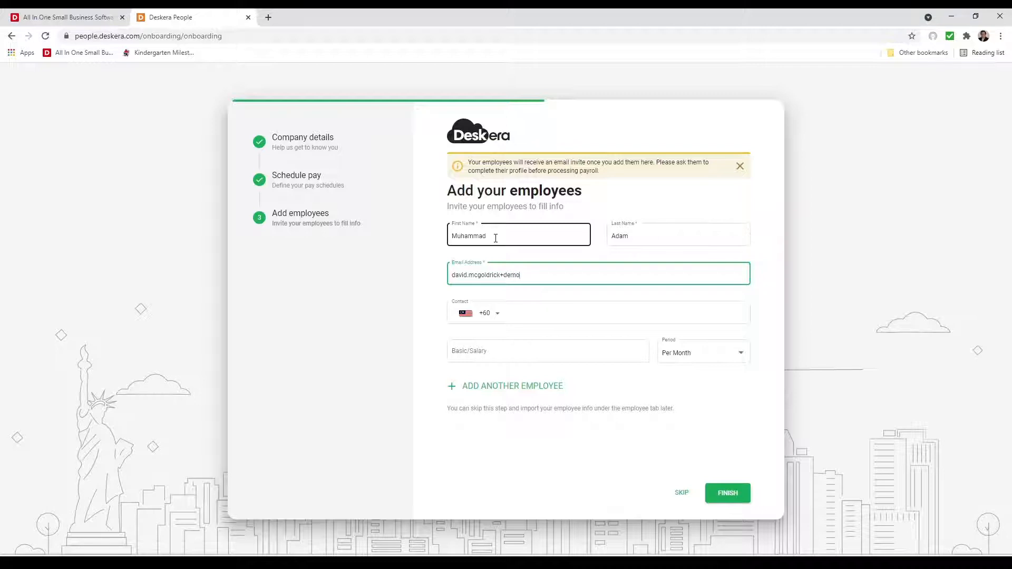
pyautogui.press('Tab')
pyautogui.press('Tab')
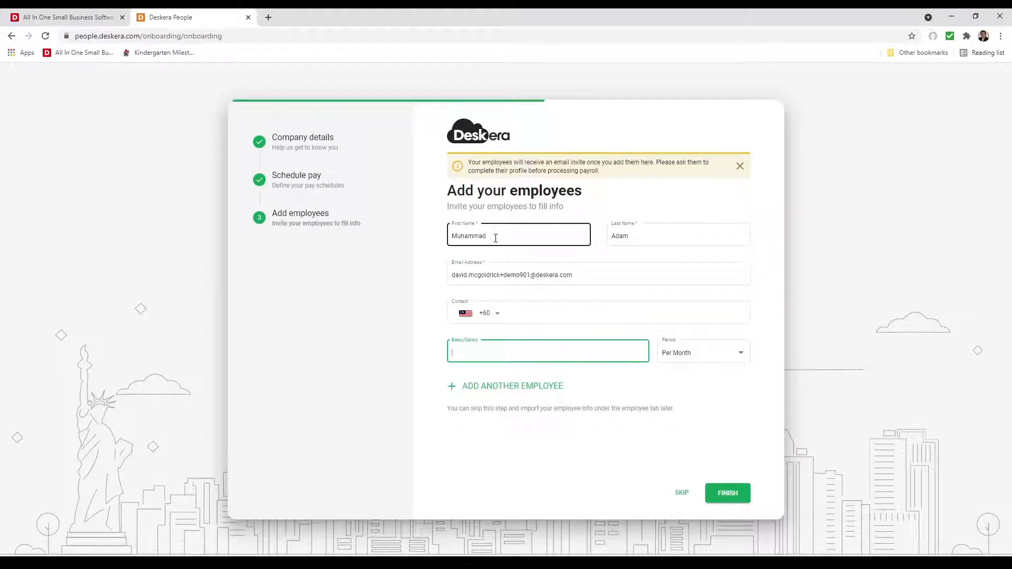
# Step: Set a per-month basic salary, finish onboarding, and go to Company Settings
pyautogui.write('1000')
pyautogui.click(745, 352)
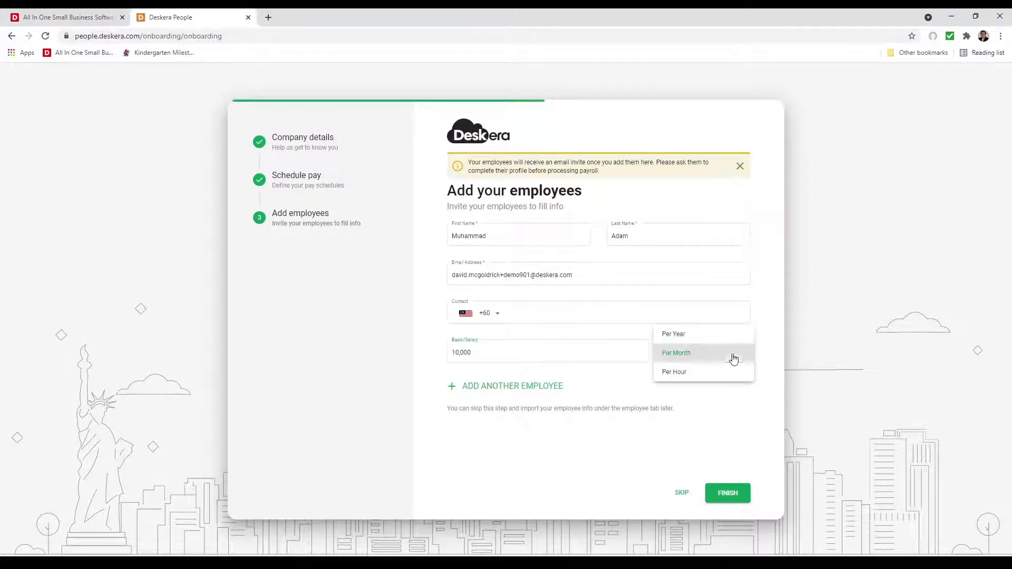
pyautogui.click(700, 437)
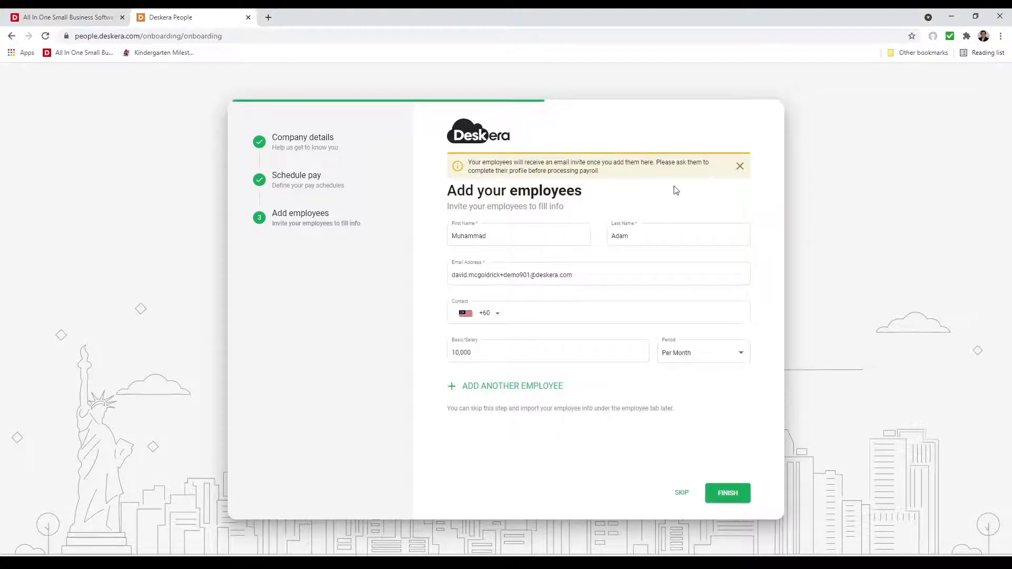
pyautogui.click(644, 309)
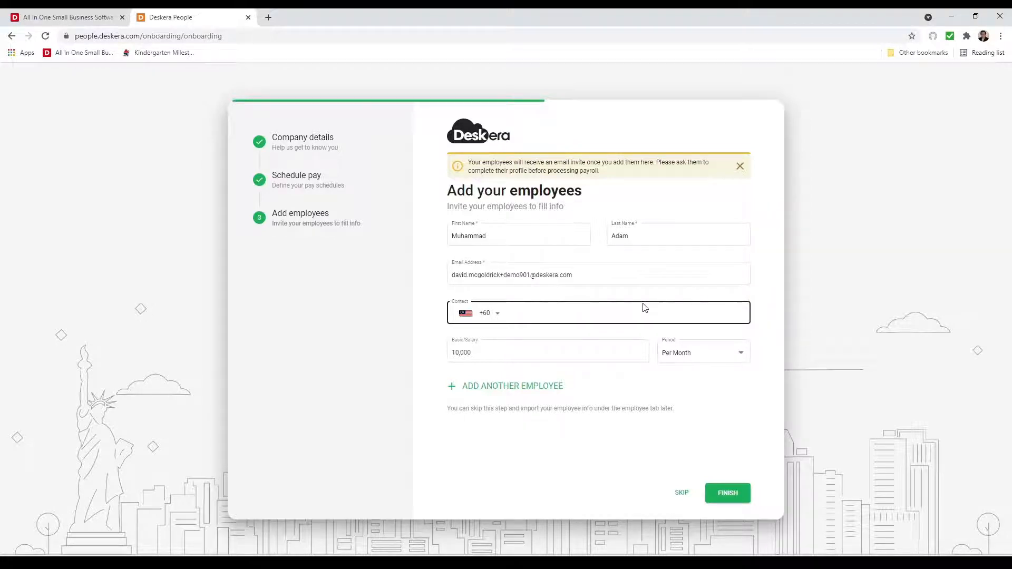
pyautogui.click(726, 496)
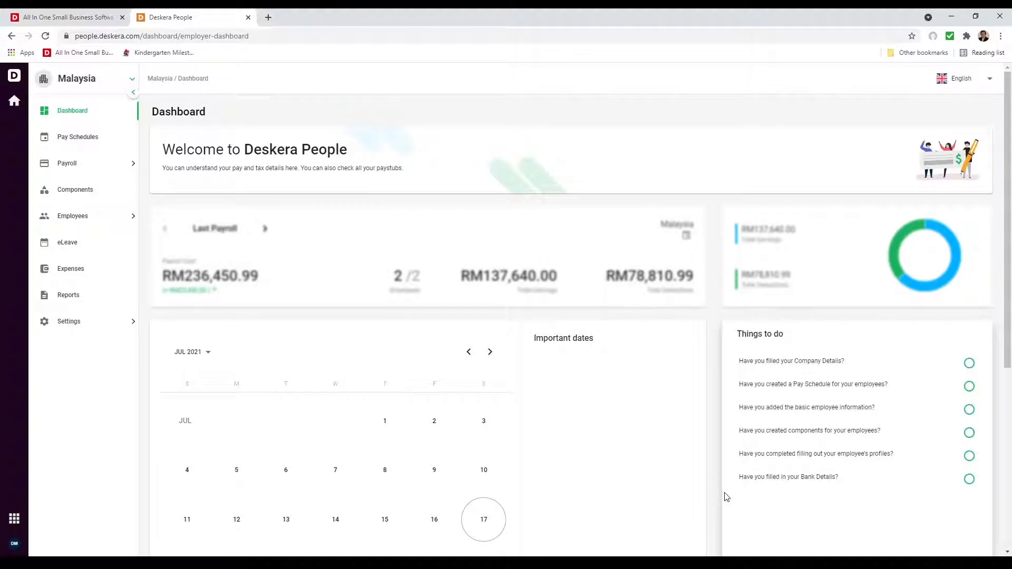
pyautogui.click(82, 321)
pyautogui.click(92, 361)
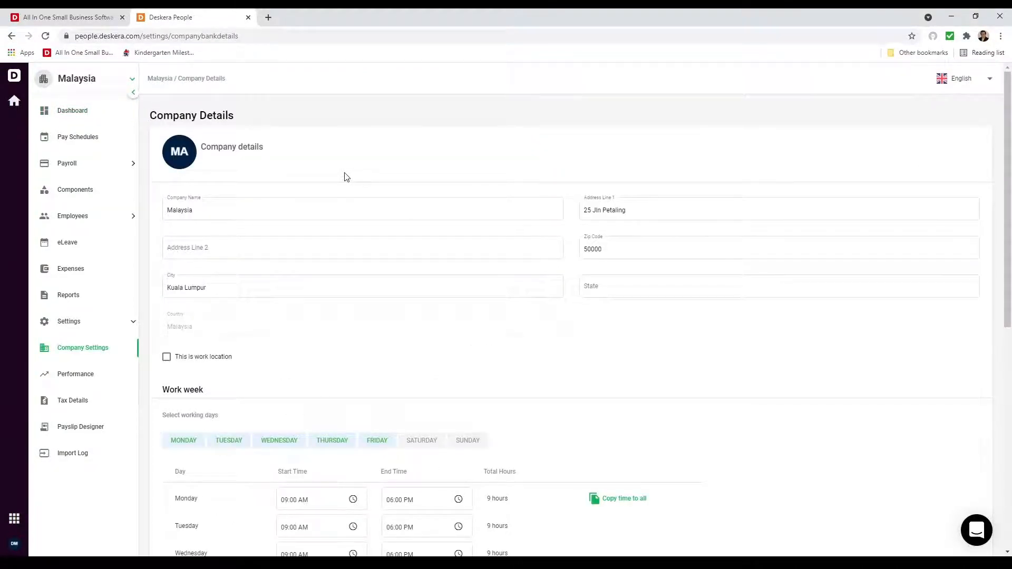
# Step: Rename the company to 'Malaysia pte' and make Saturday and Sunday working days
pyautogui.click(226, 216)
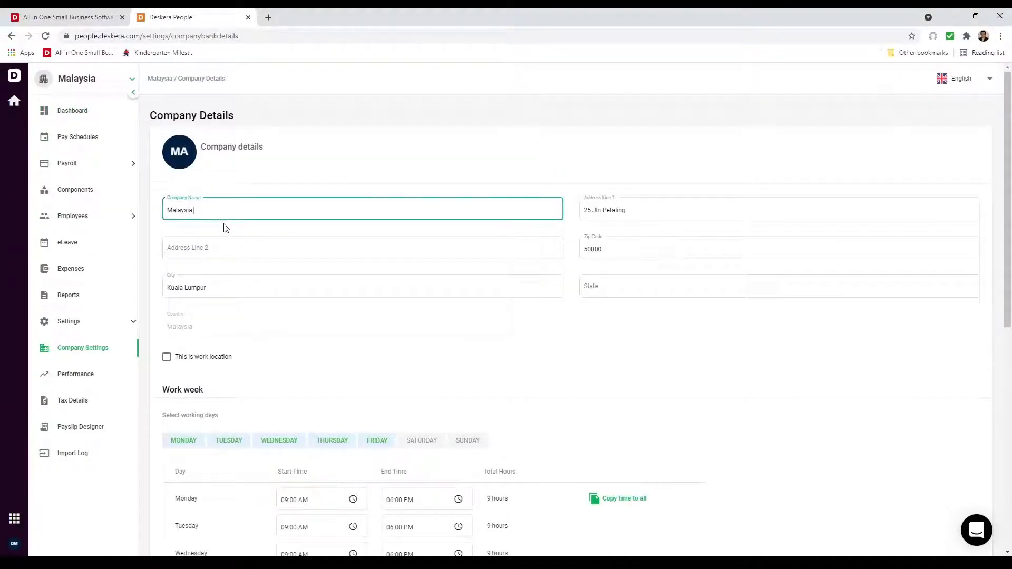
pyautogui.write('pte ltd')
pyautogui.scroll(-4, 375, 393)
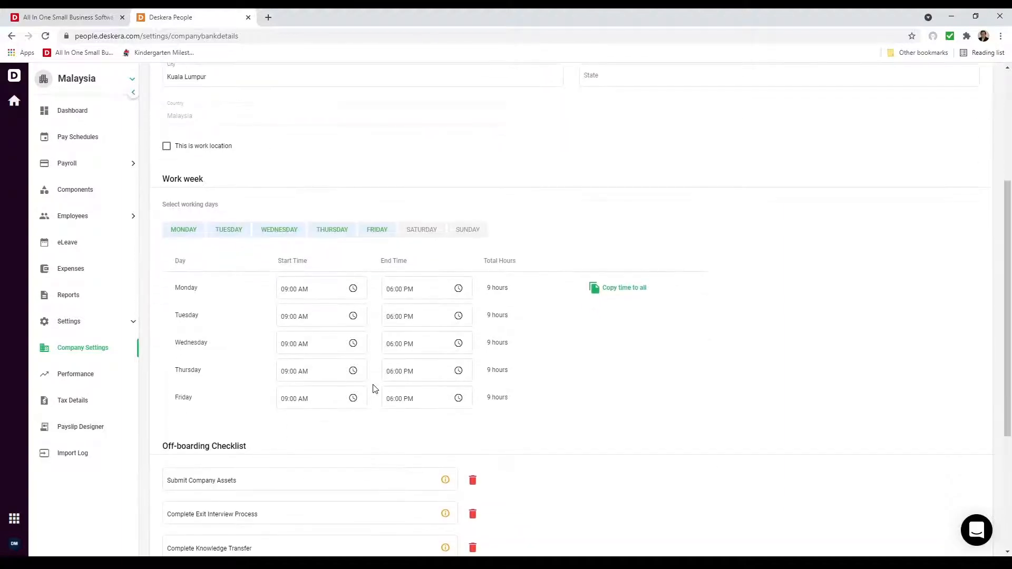
pyautogui.click(431, 231)
pyautogui.click(474, 231)
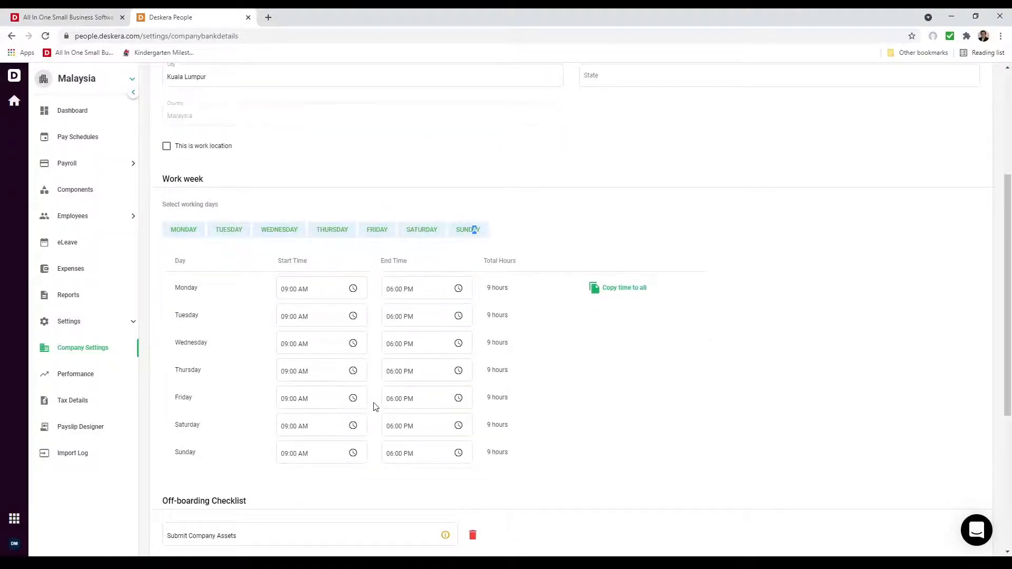
# Step: Start adding a new EPF account under company settings
pyautogui.scroll(-4, 372, 405)
pyautogui.scroll(-1, 368, 396)
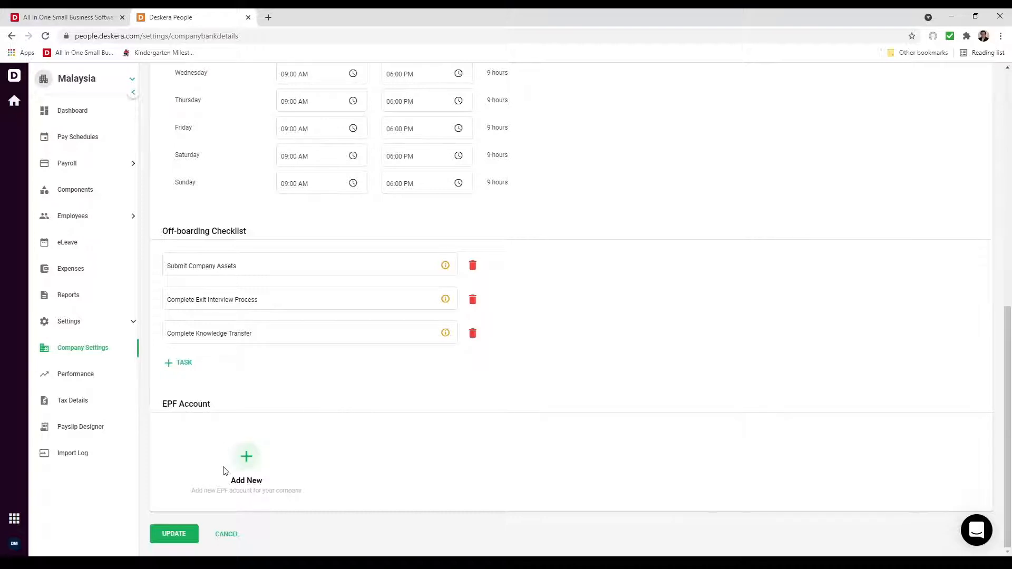
pyautogui.click(245, 455)
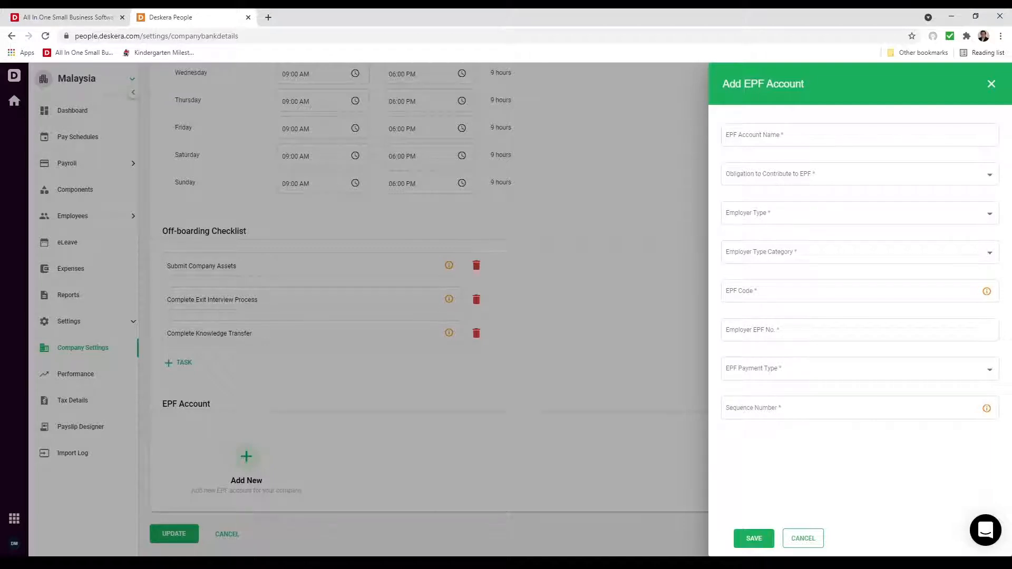
# Step: Name the account 'EPF Account' with Employer as the contribution obligation
pyautogui.click(748, 135)
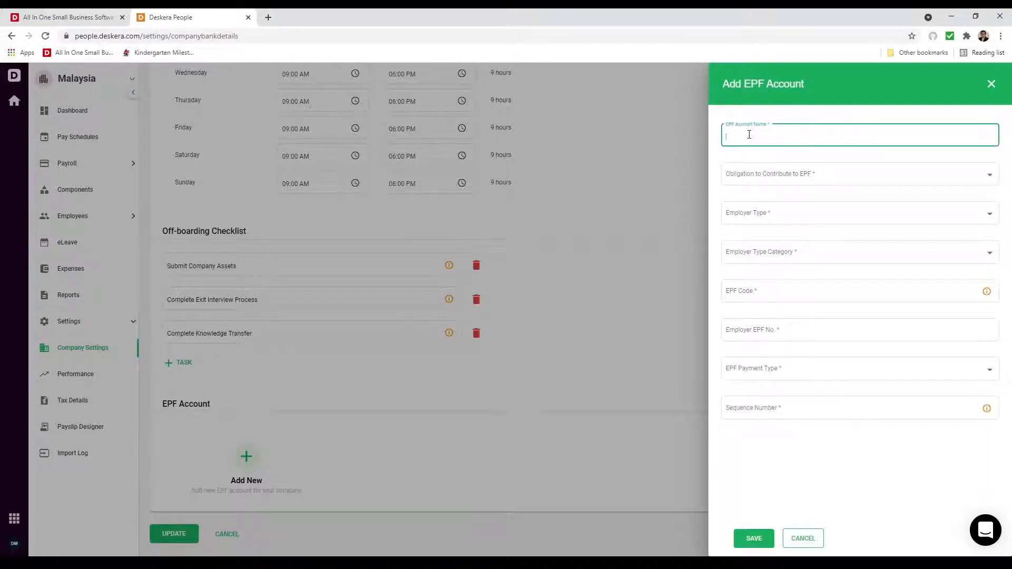
pyautogui.write('EPF Account')
pyautogui.click(864, 180)
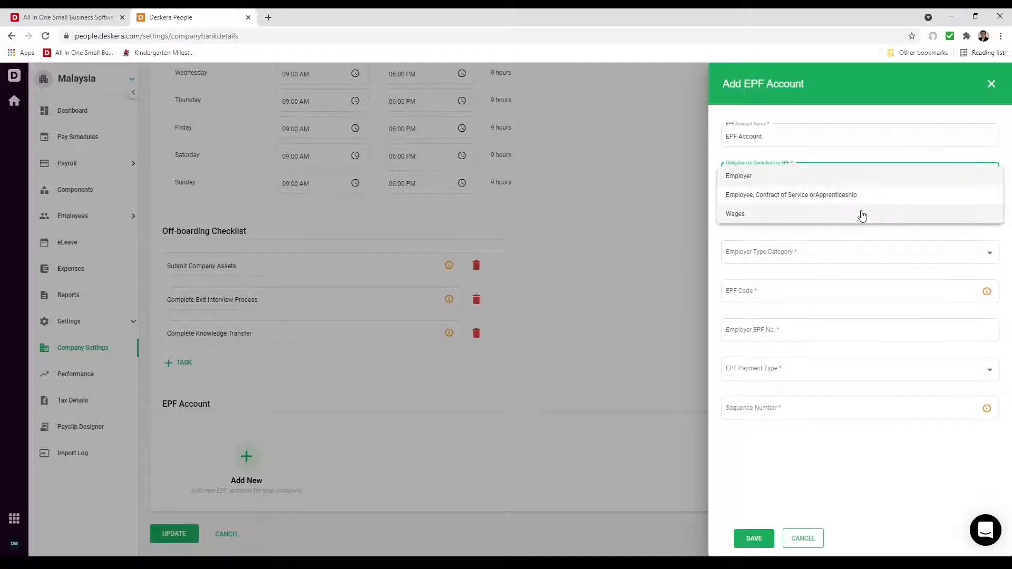
pyautogui.click(814, 178)
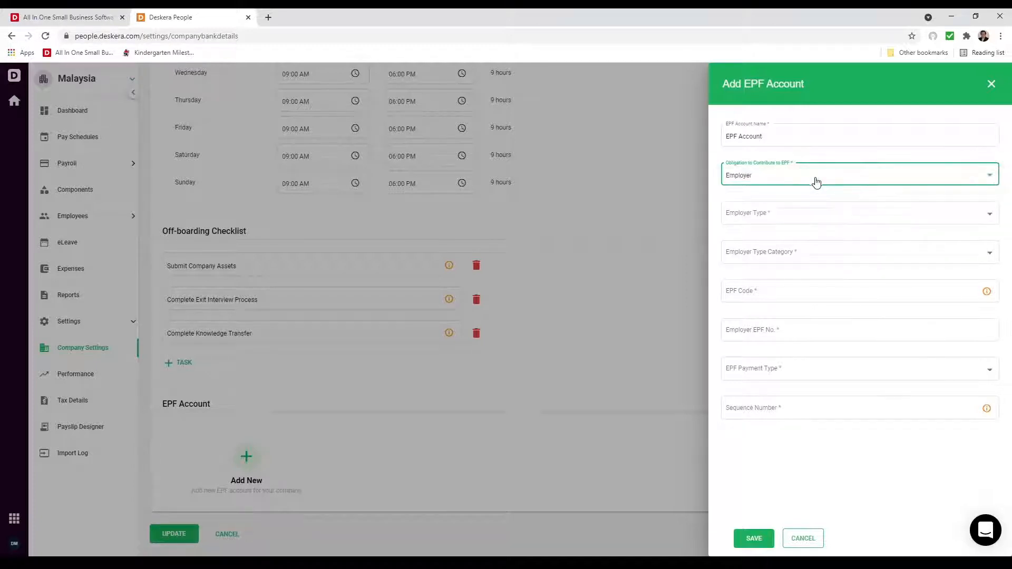
# Step: Set employer type to Private Sector Employer, category SSM Registered Sdn Bhd
pyautogui.click(842, 214)
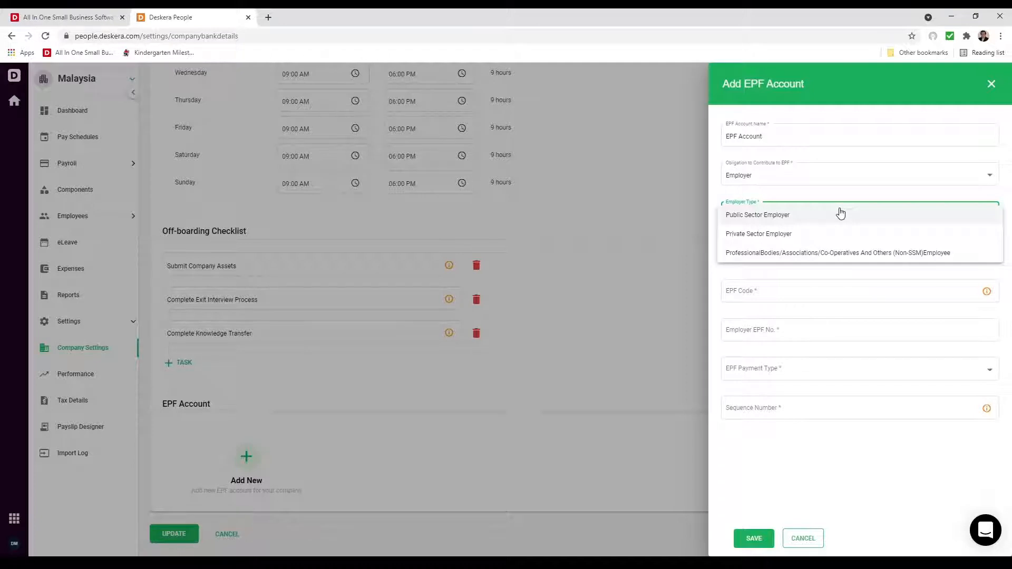
pyautogui.click(813, 216)
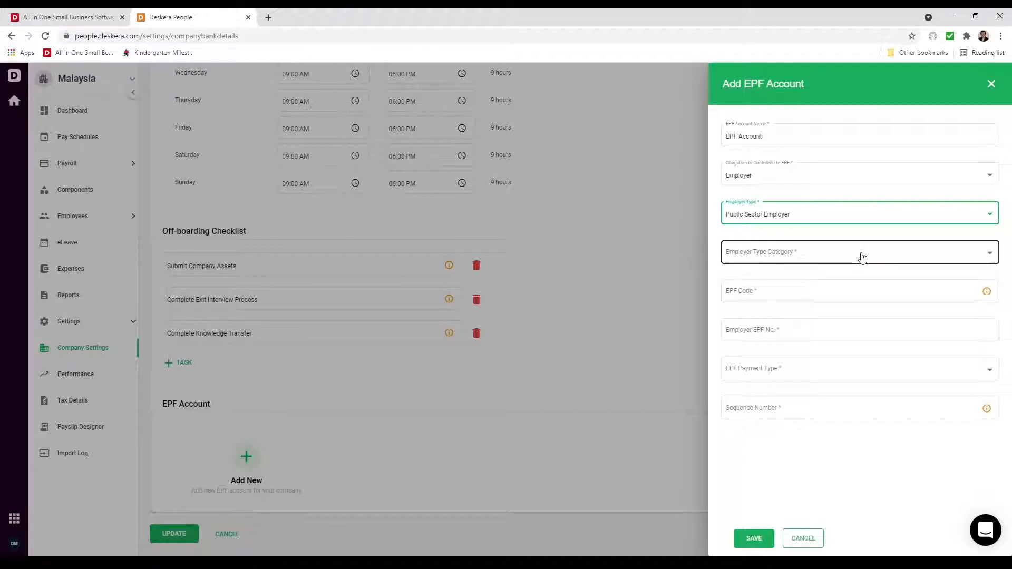
pyautogui.click(862, 258)
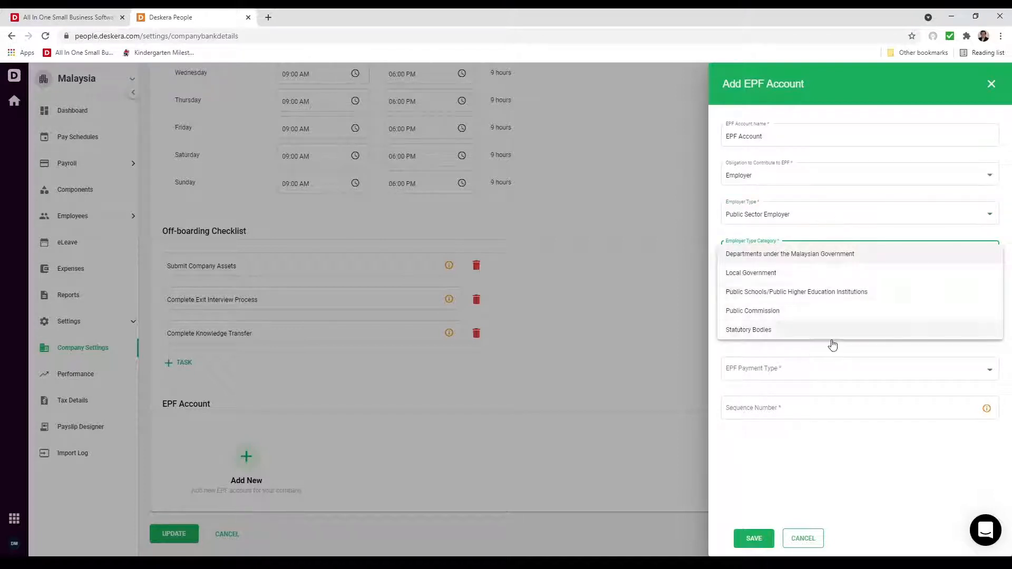
pyautogui.click(809, 225)
pyautogui.click(806, 222)
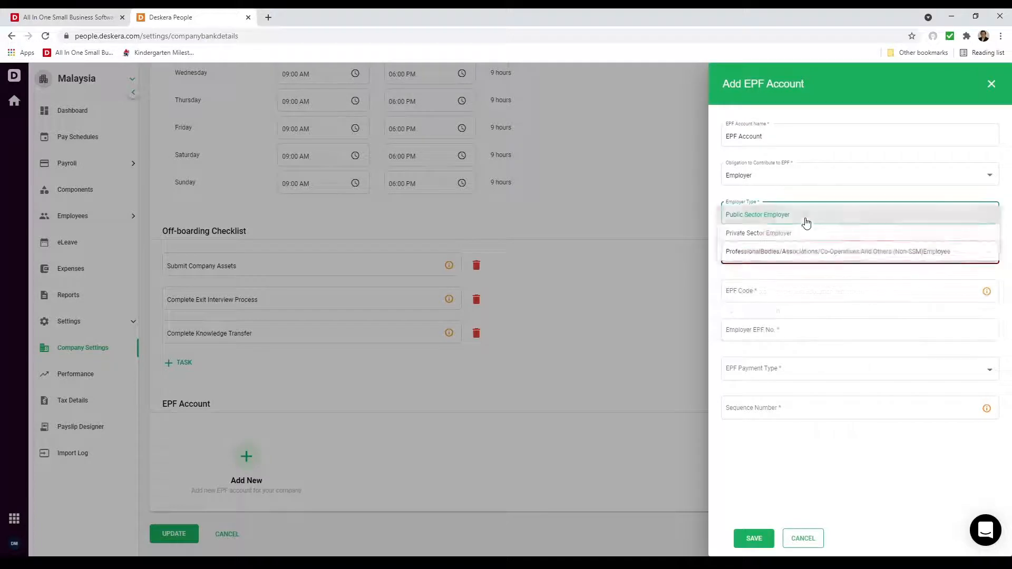
pyautogui.click(797, 236)
pyautogui.click(800, 257)
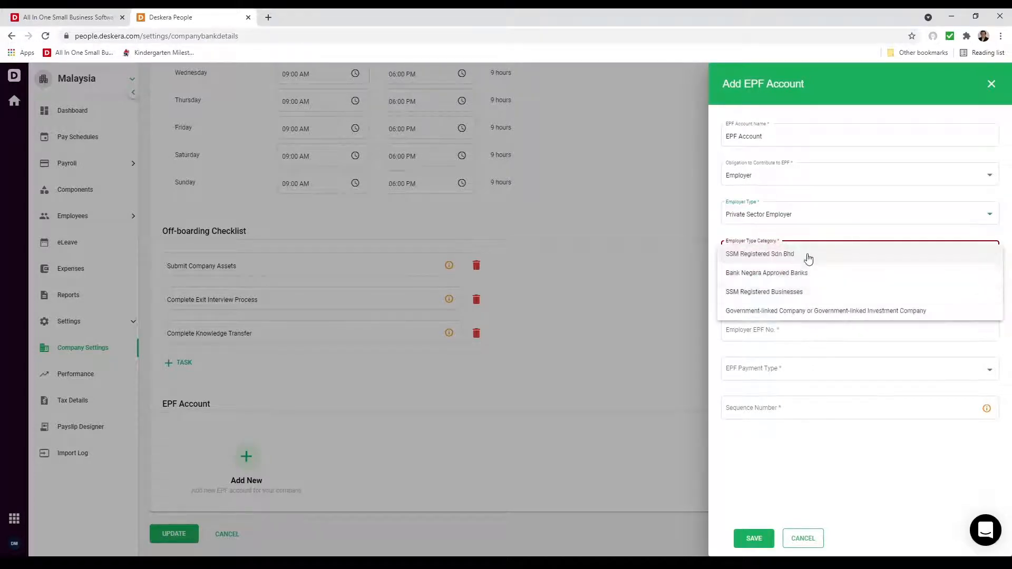
pyautogui.click(815, 216)
pyautogui.click(794, 223)
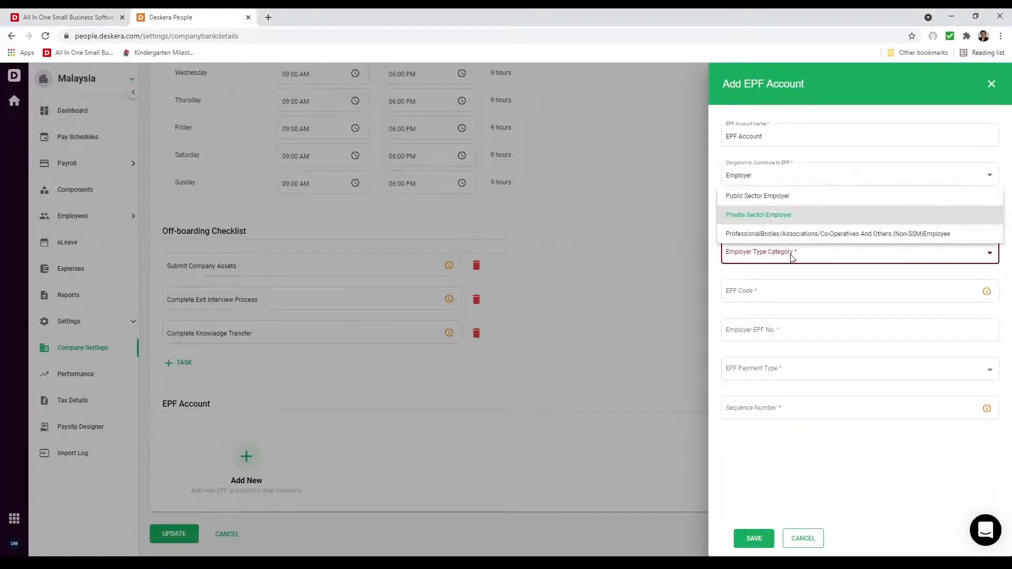
pyautogui.click(791, 233)
pyautogui.click(795, 257)
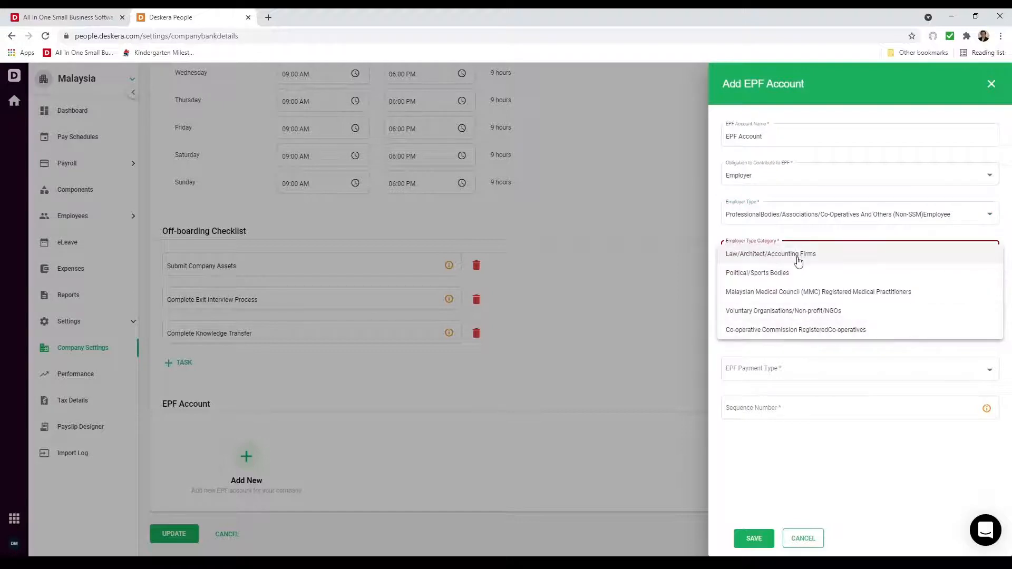
pyautogui.click(798, 225)
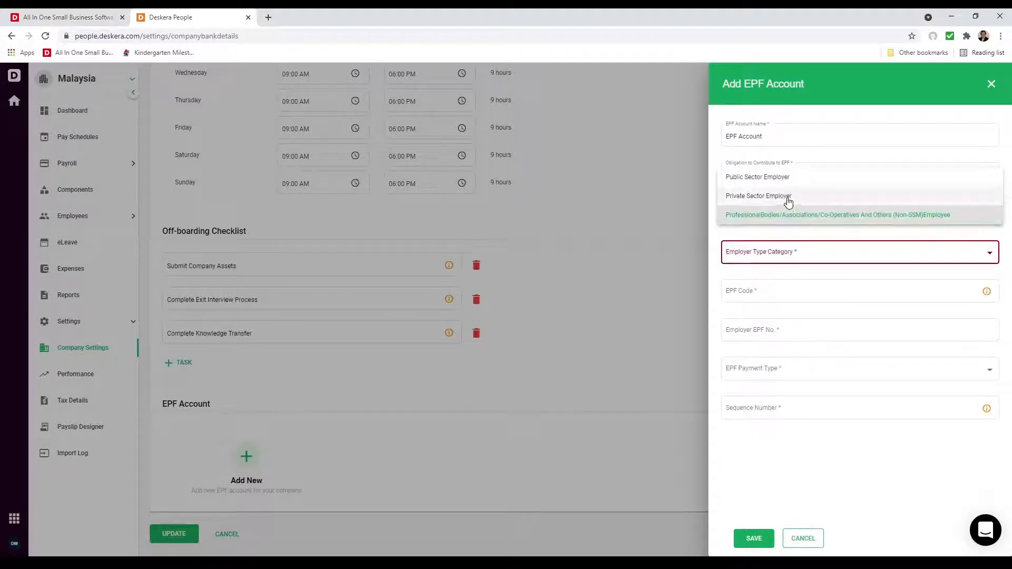
pyautogui.click(788, 199)
pyautogui.click(799, 262)
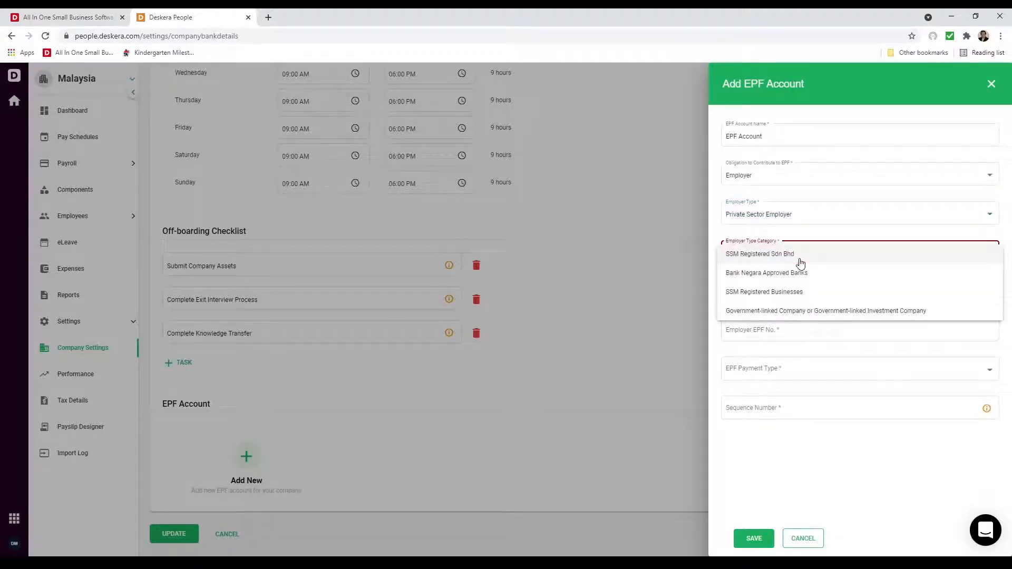
pyautogui.click(800, 260)
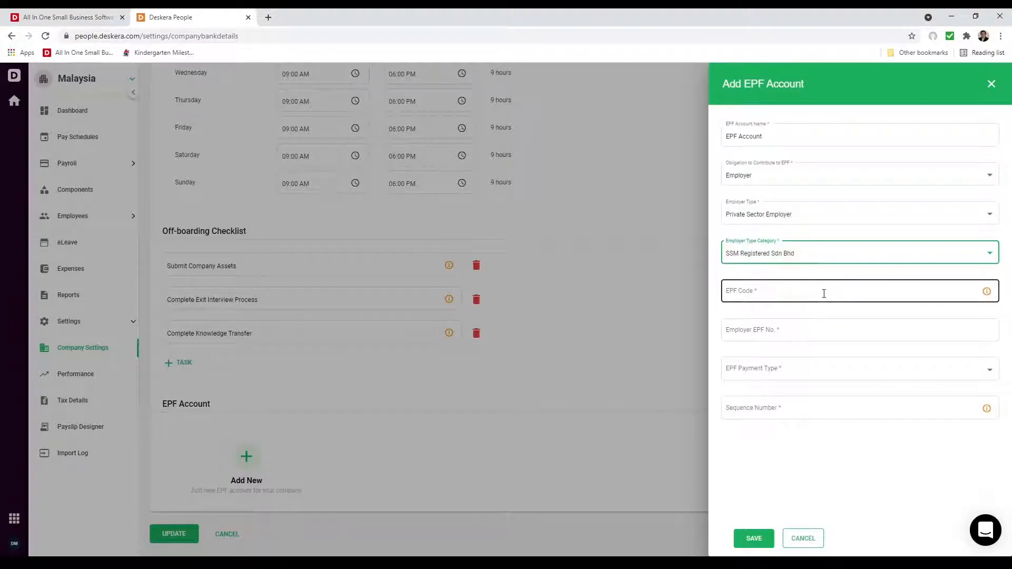
# Step: Enter EPF code 123, paste the employer EPF number, and choose Direct Debit Banks
pyautogui.click(823, 294)
pyautogui.write('123')
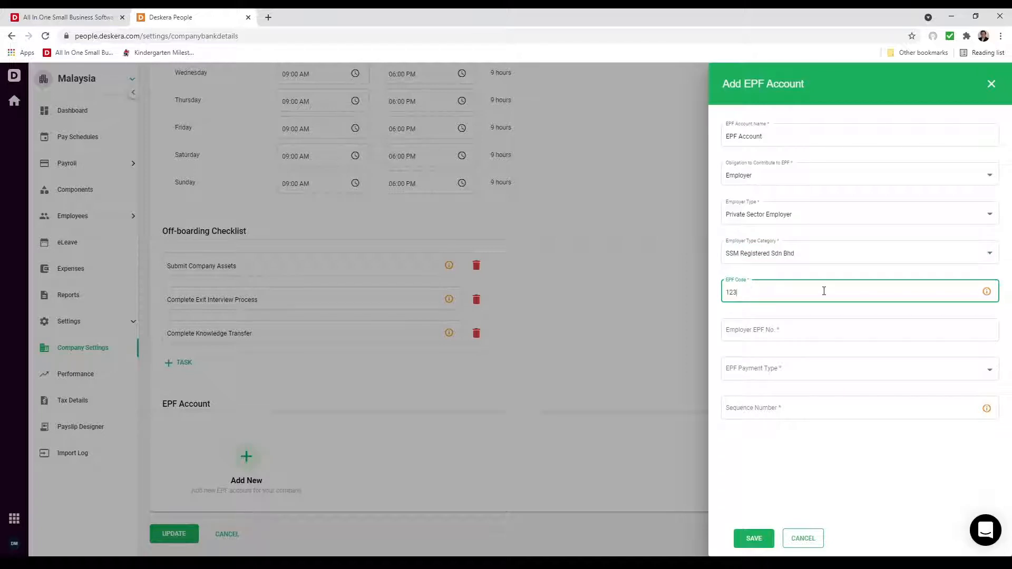
pyautogui.click(819, 331)
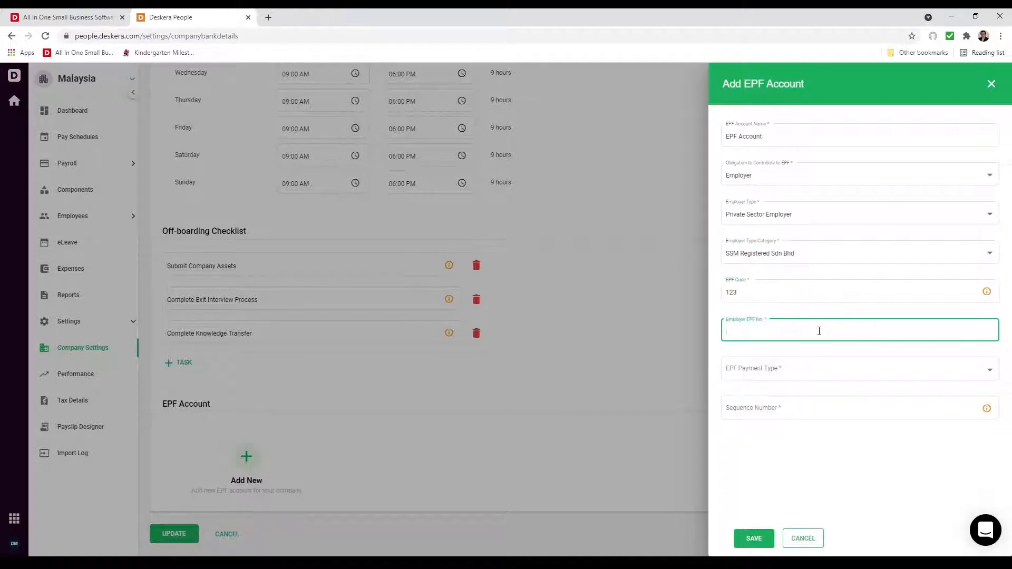
pyautogui.hotkey('ctrl', 'v')
pyautogui.click(840, 379)
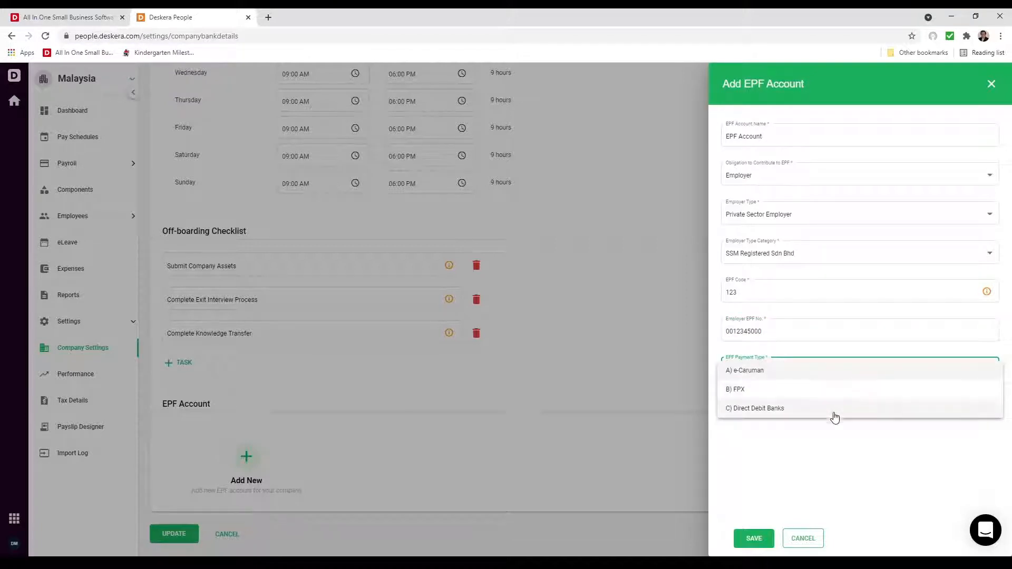
pyautogui.click(833, 409)
pyautogui.click(791, 407)
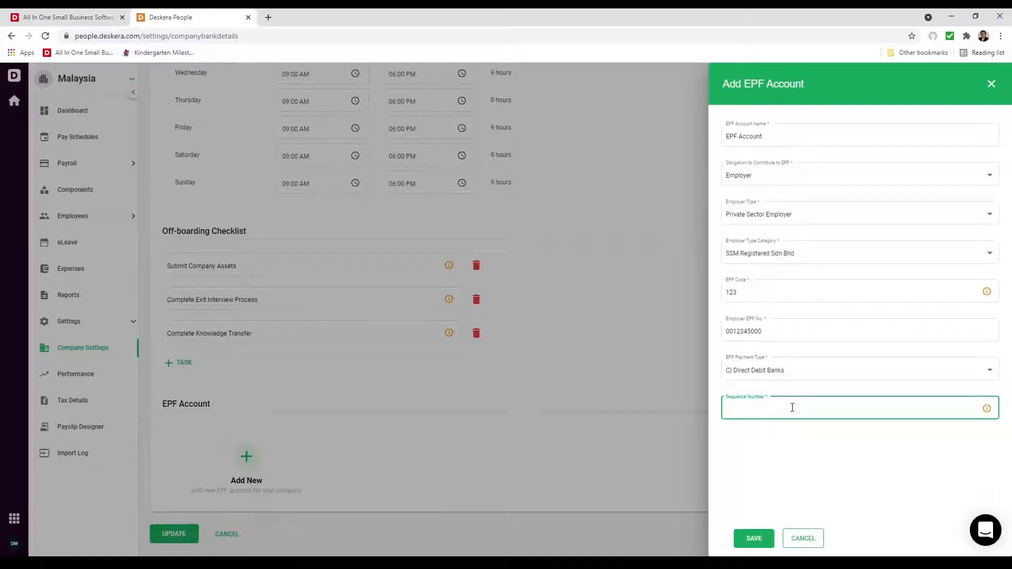
# Step: Save the EPF account and update the company details
pyautogui.click(754, 540)
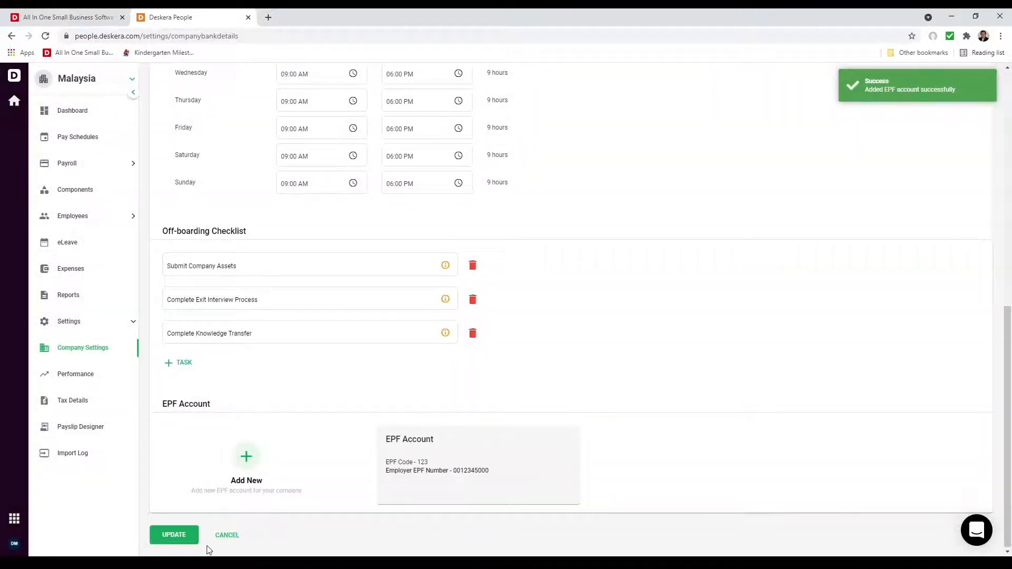
pyautogui.click(176, 535)
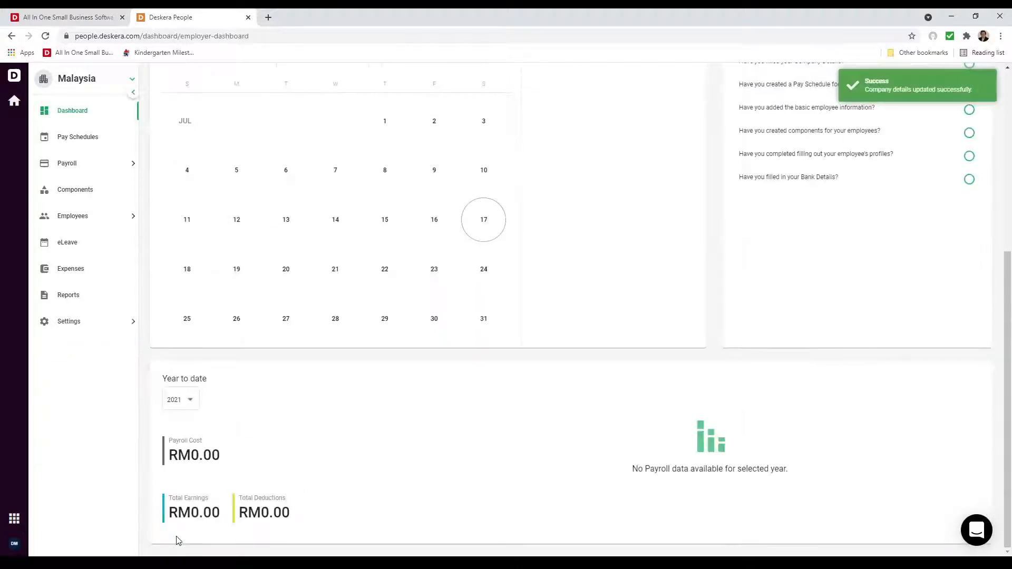
pyautogui.click(88, 323)
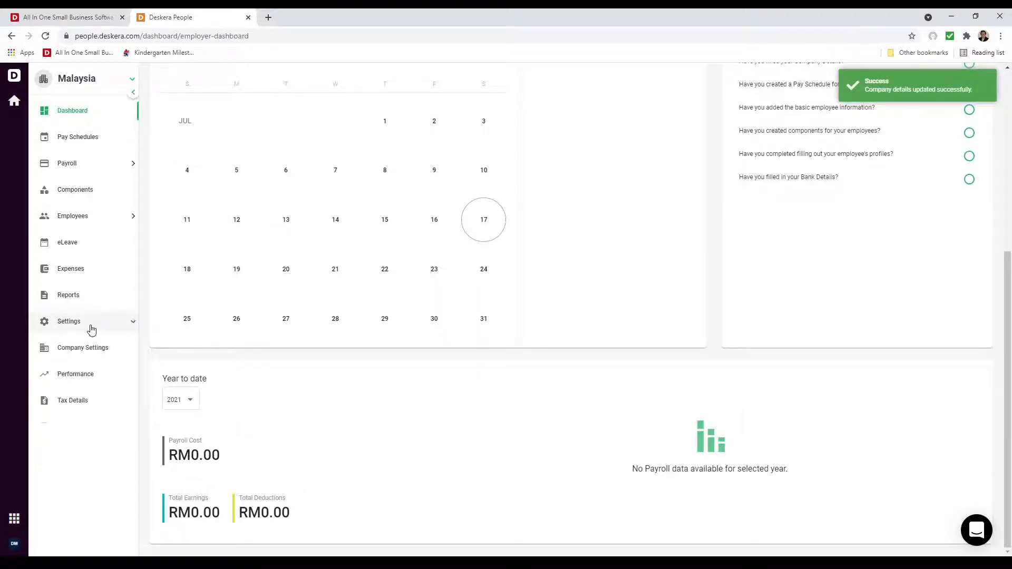
# Step: Enter the company registration, company tax and SOCSO numbers in Tax Details
pyautogui.click(111, 400)
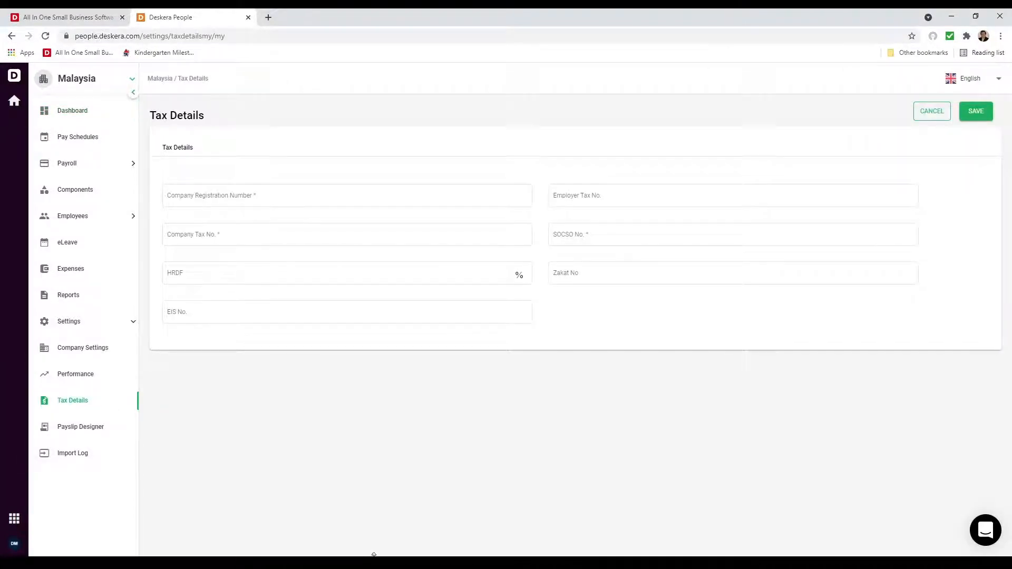
pyautogui.click(242, 195)
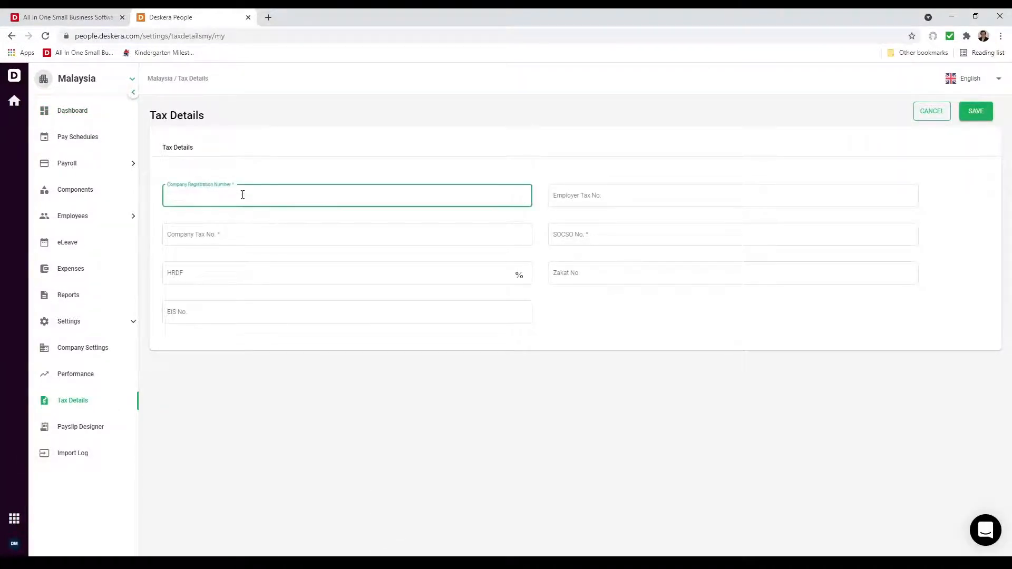
pyautogui.press('Tab')
pyautogui.press('Tab')
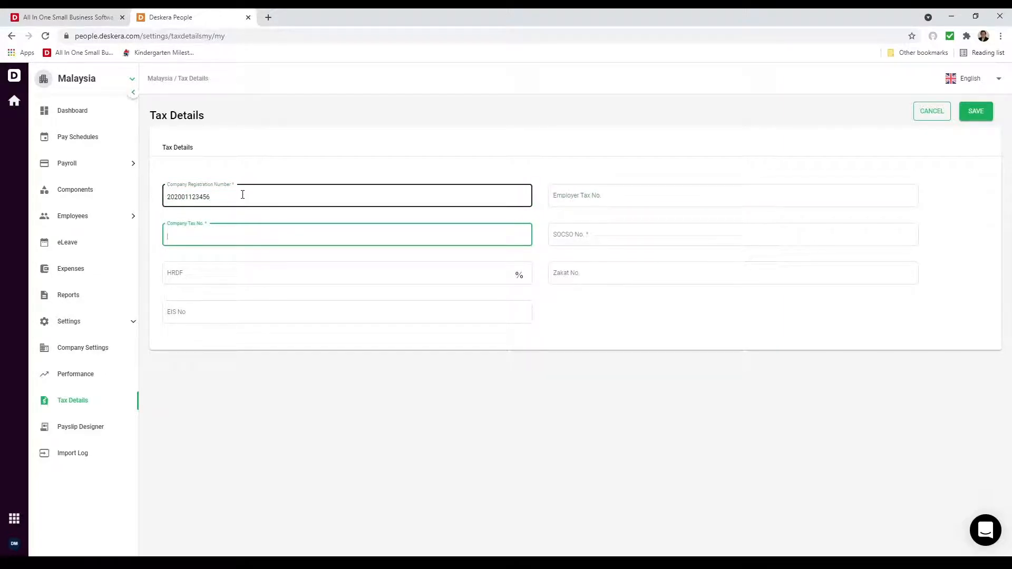
pyautogui.press('Tab')
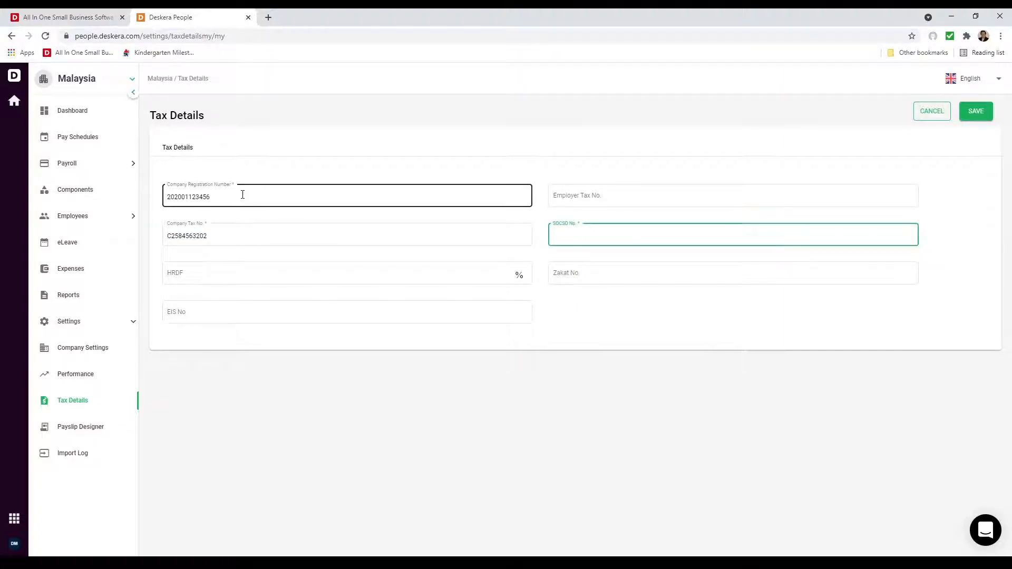
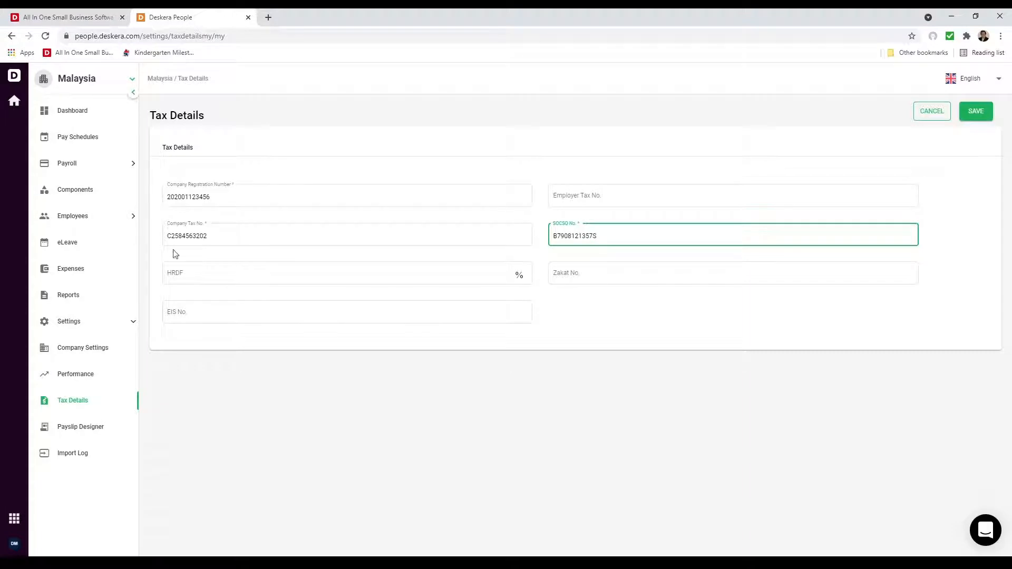
# Step: Set the HRDF rate to 1%, enter the Zakat and EIS numbers, and save
pyautogui.click(248, 272)
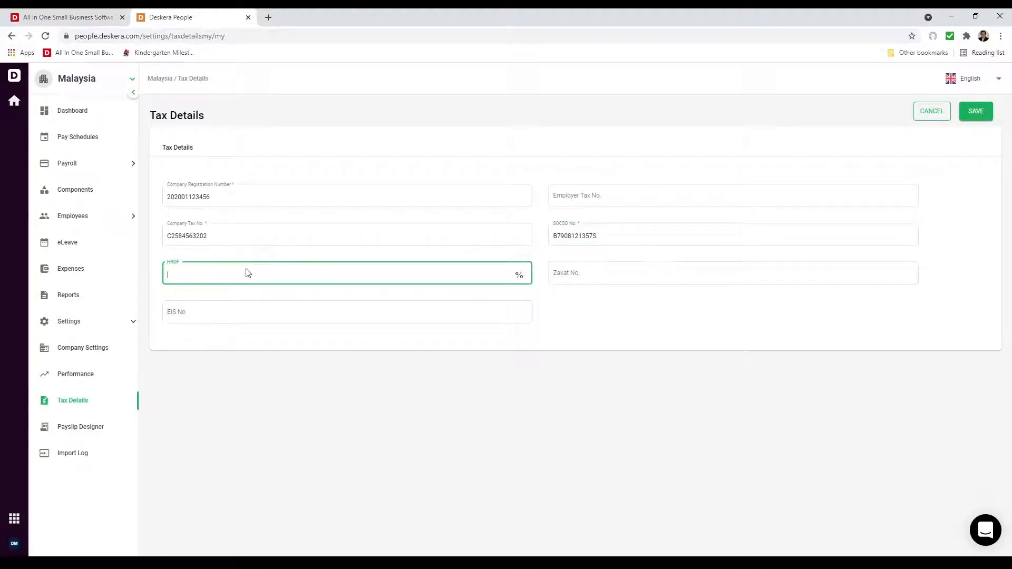
pyautogui.press('Tab')
pyautogui.click(296, 281)
pyautogui.write('1')
pyautogui.click(632, 276)
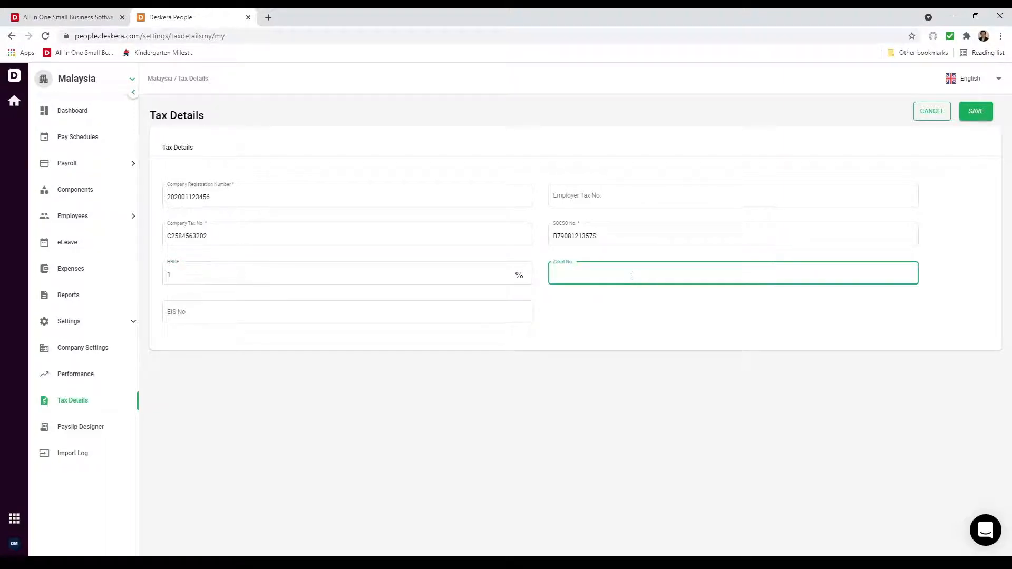
pyautogui.click(387, 313)
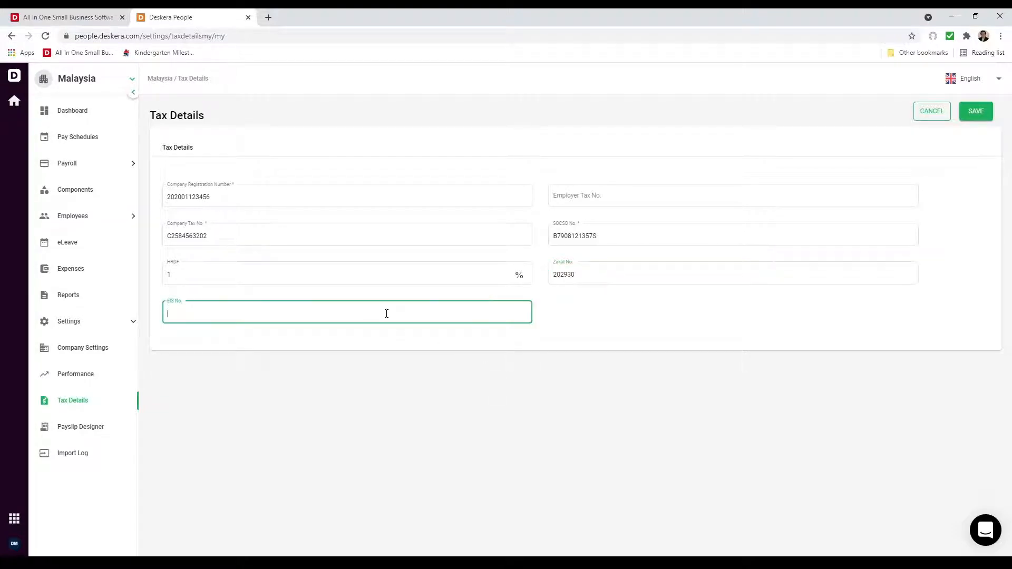
pyautogui.click(978, 115)
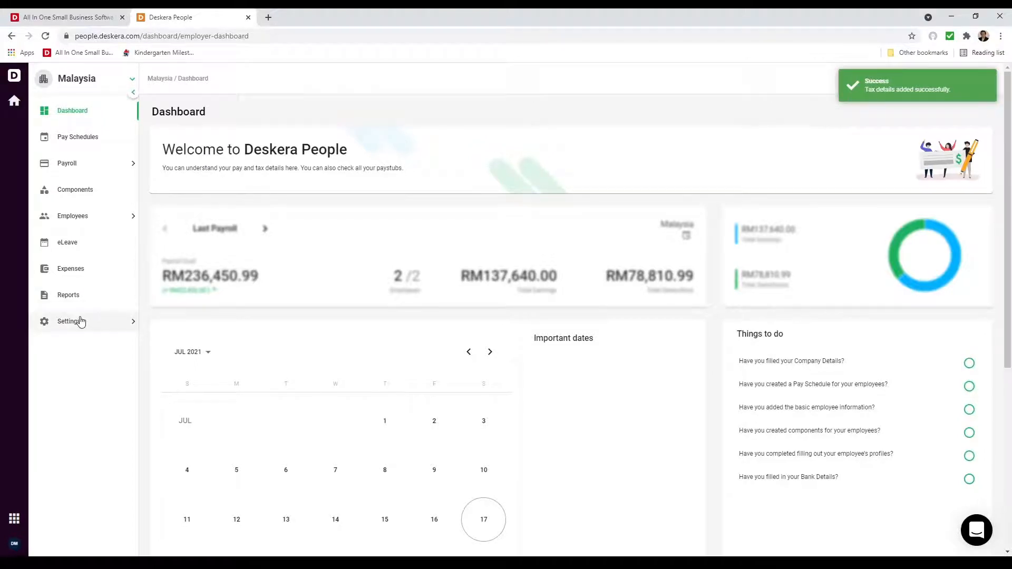
pyautogui.click(81, 322)
# Step: Reopen the company tax details form
pyautogui.click(88, 404)
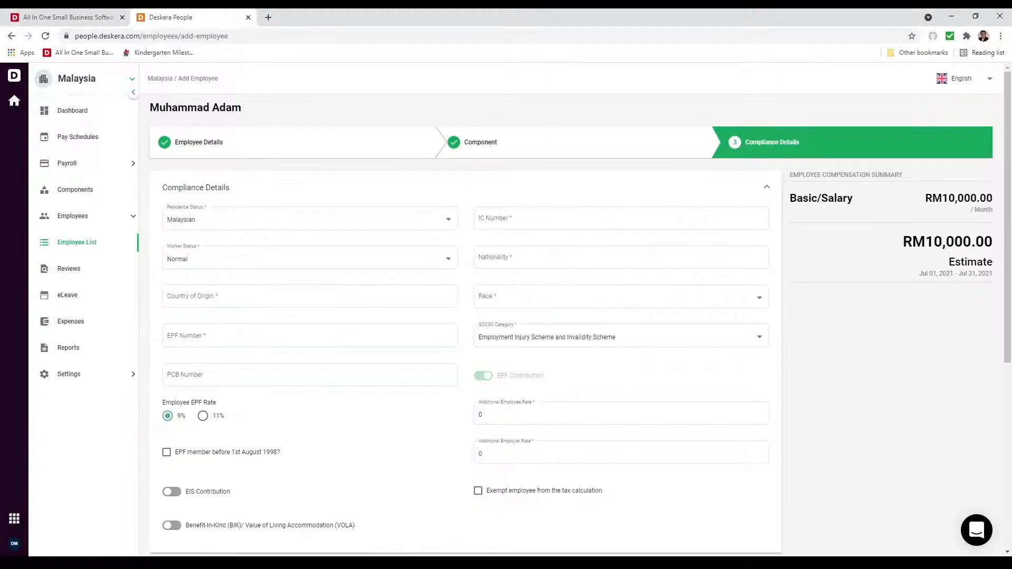
# Step: Enter the employee's IC number, Normal worker status, Malaysian nationality and Malaysia origin
pyautogui.click(489, 218)
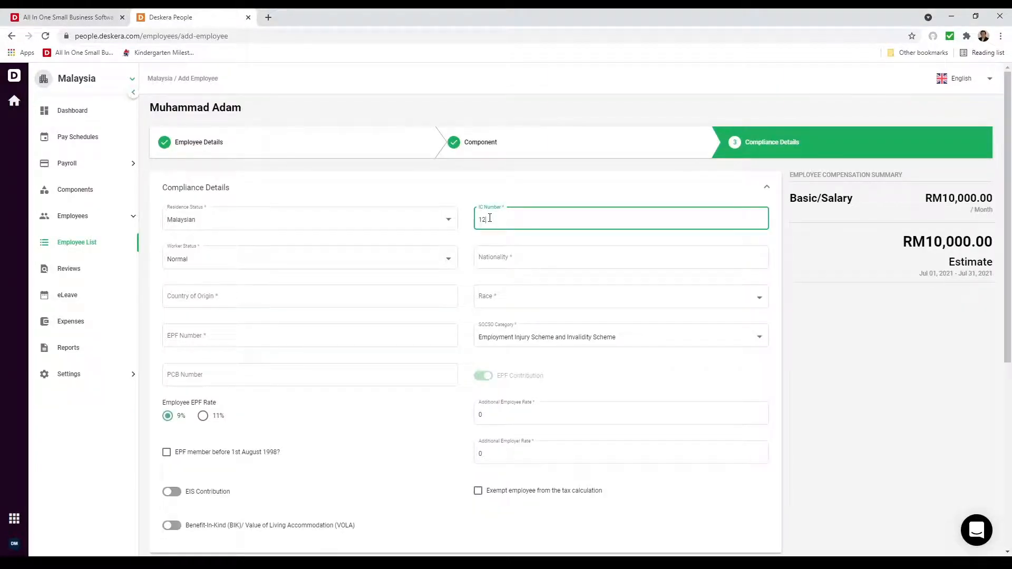
pyautogui.click(446, 258)
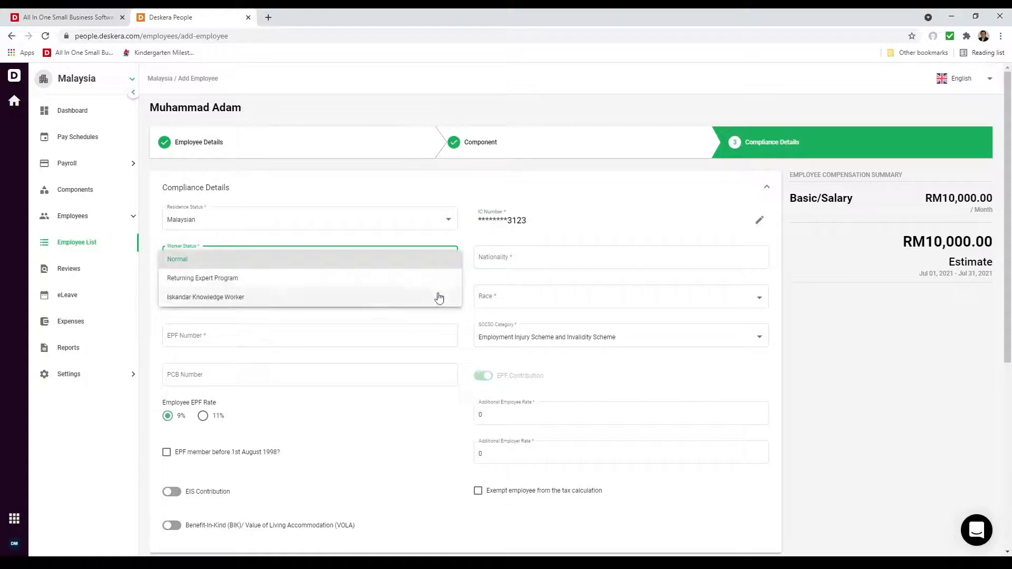
pyautogui.click(504, 257)
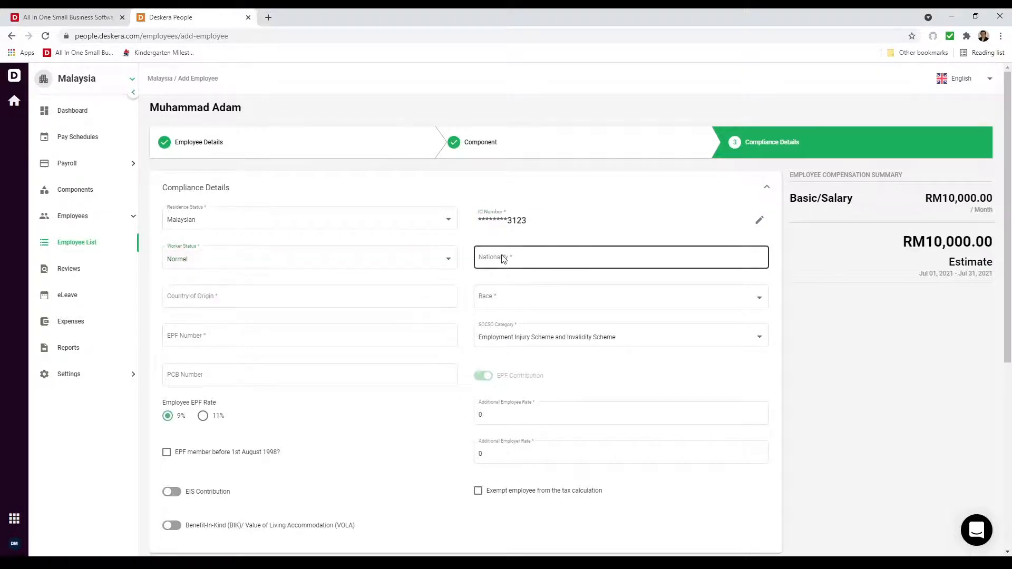
pyautogui.write('m')
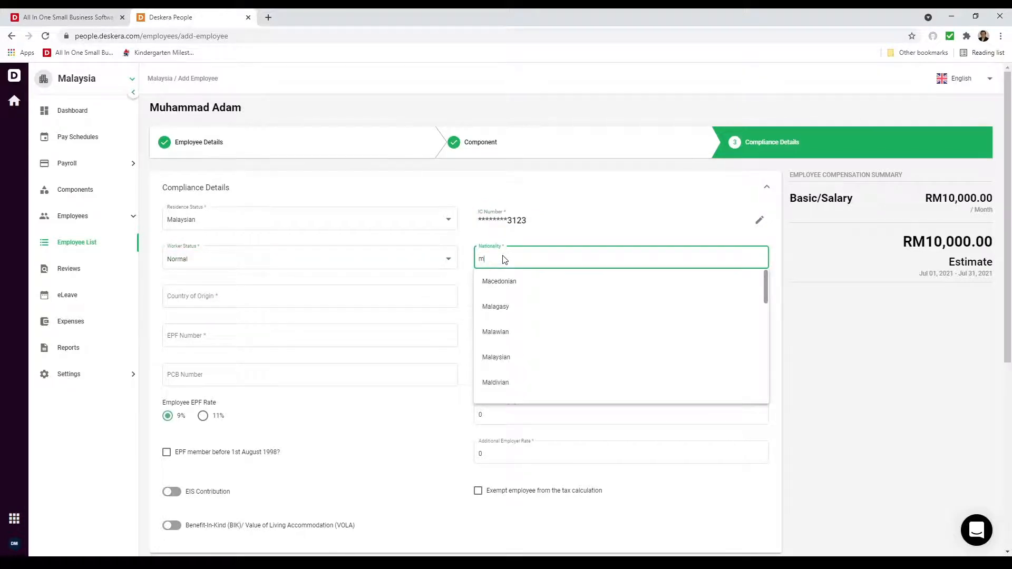
pyautogui.write('ala')
pyautogui.click(507, 331)
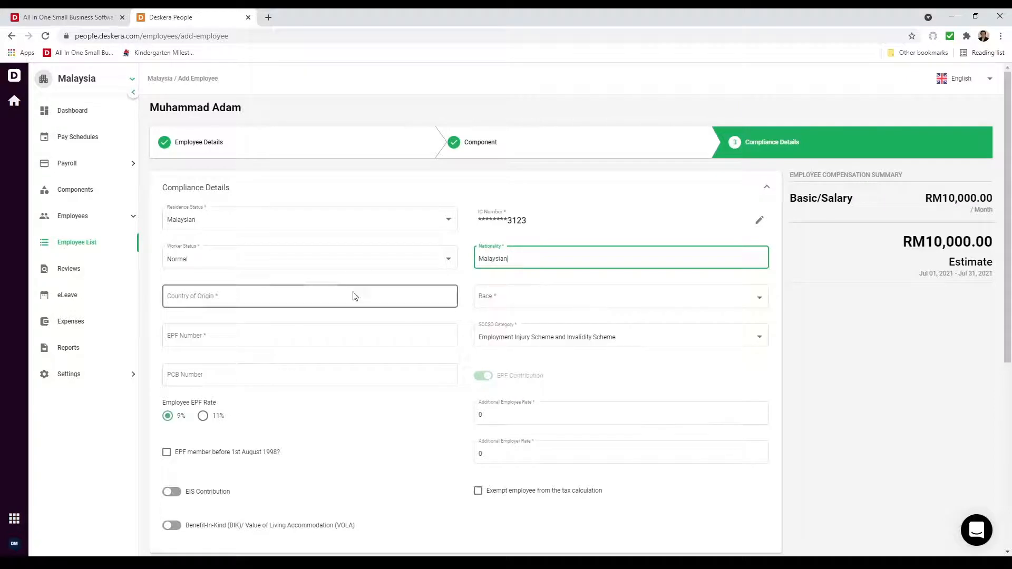
pyautogui.click(340, 307)
pyautogui.write('m')
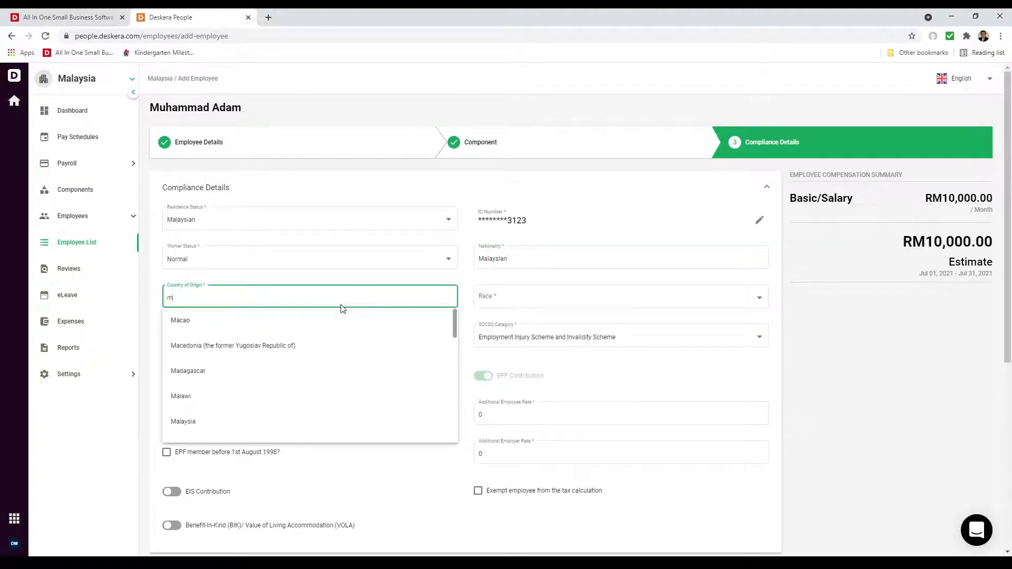
pyautogui.write('ala')
pyautogui.click(314, 346)
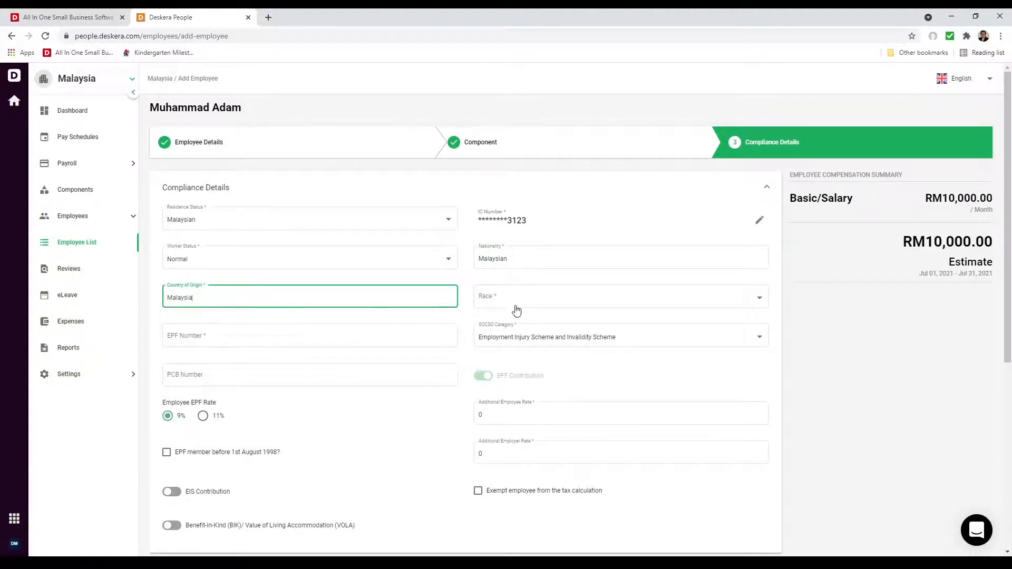
# Step: Set race to Malay, enter the EPF and PCB numbers, and keep the SOCSO category
pyautogui.click(518, 298)
pyautogui.click(508, 298)
pyautogui.click(289, 338)
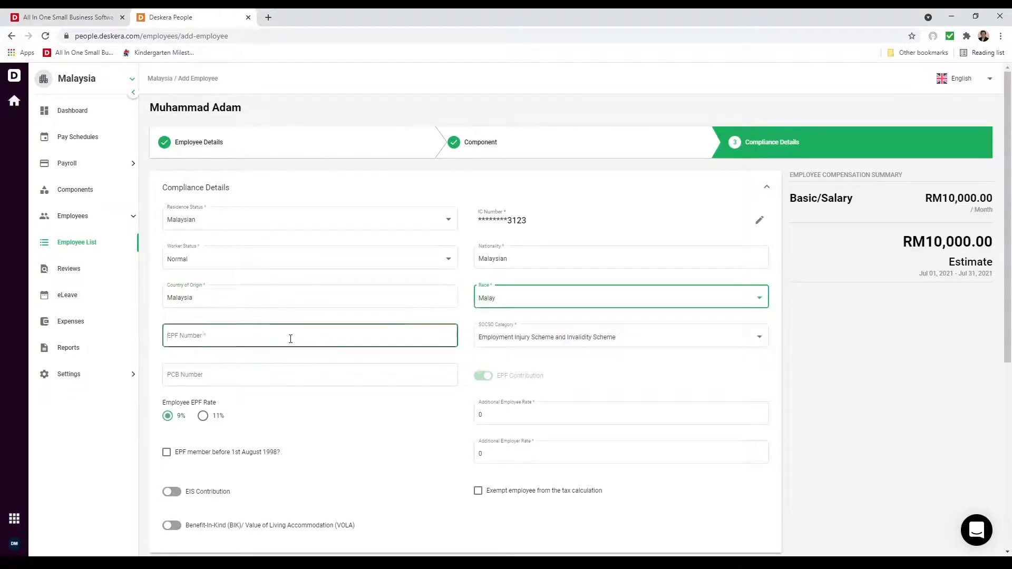
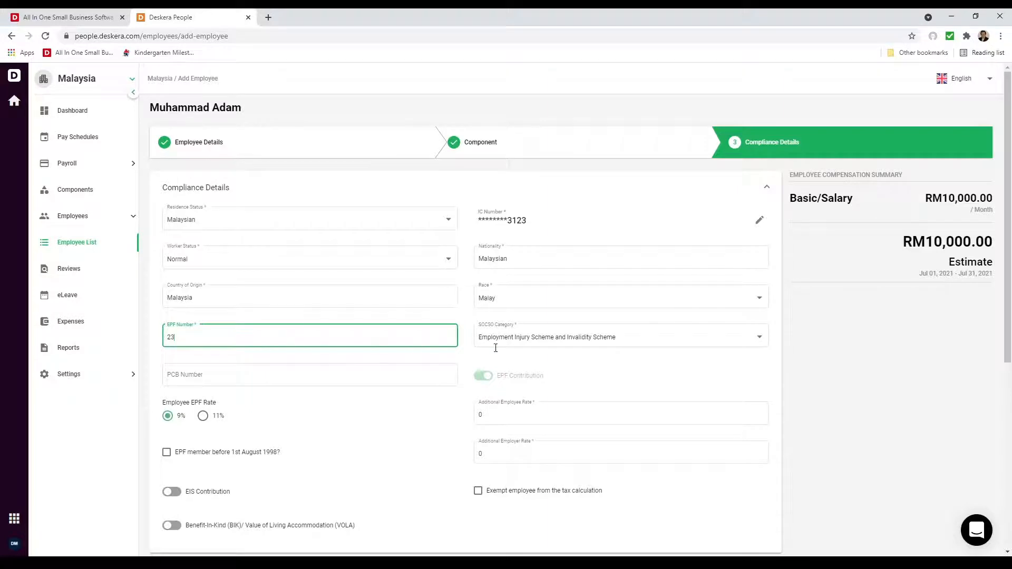
pyautogui.click(543, 336)
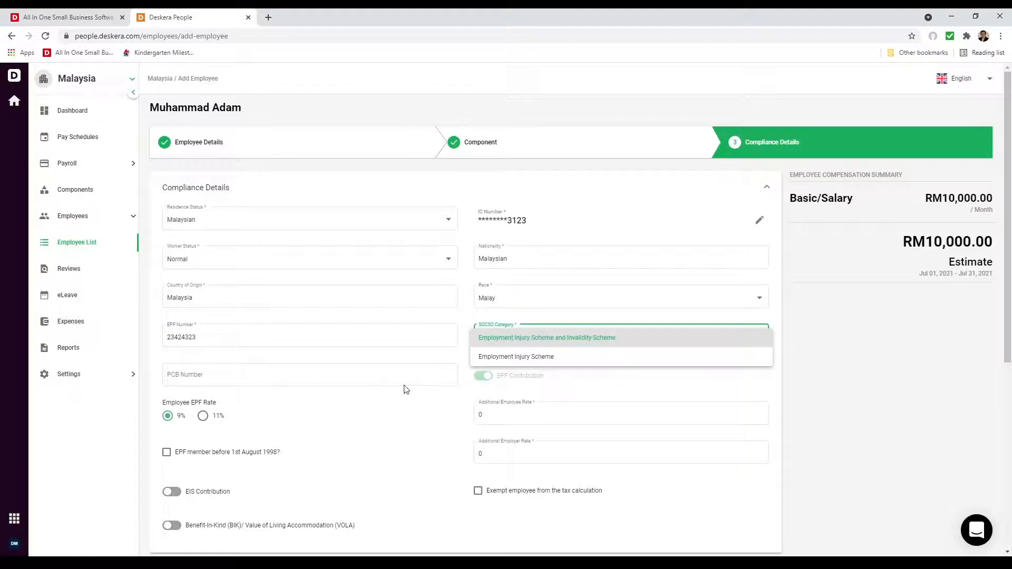
pyautogui.click(355, 377)
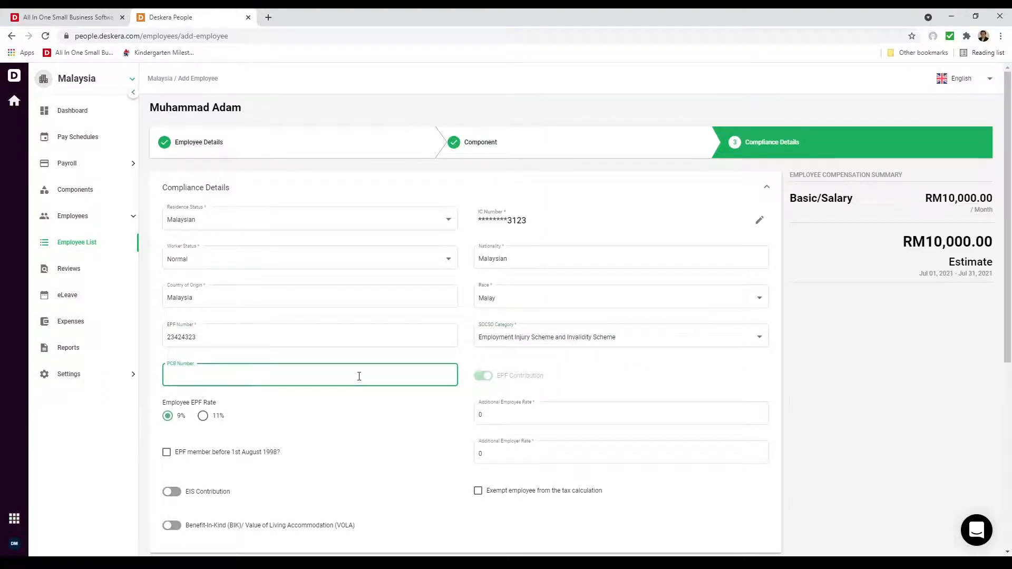
pyautogui.click(516, 416)
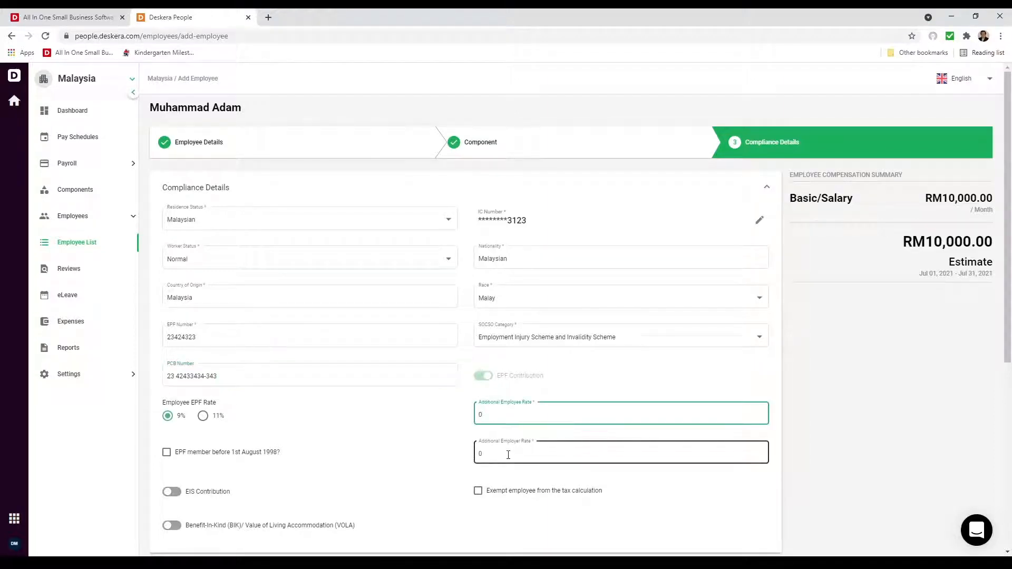
pyautogui.click(508, 455)
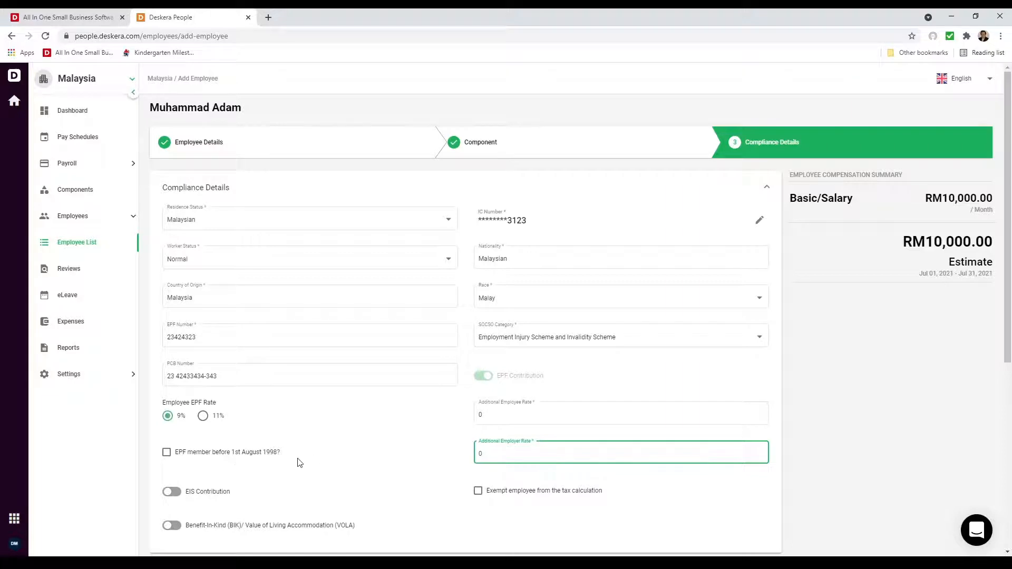
pyautogui.click(167, 454)
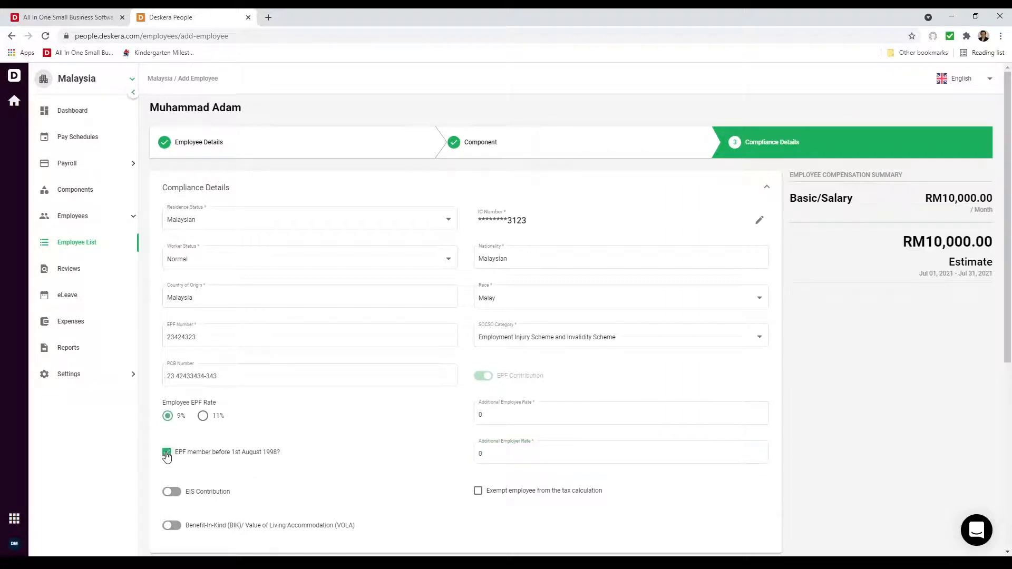
pyautogui.click(167, 453)
# Step: Turn on EIS Contribution, leaving benefit-in-kind / VOLA off
pyautogui.scroll(-4, 289, 506)
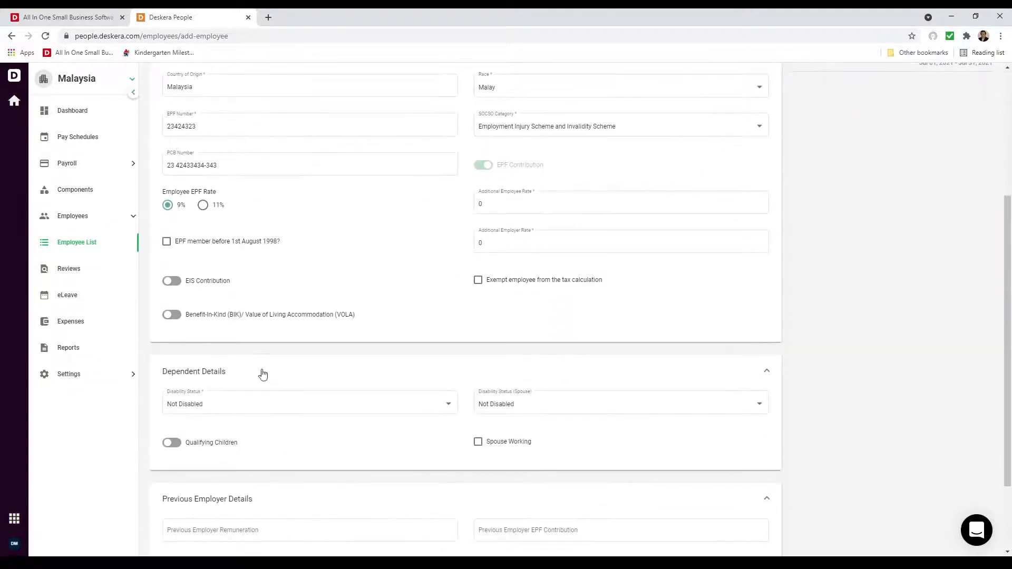
pyautogui.click(169, 279)
pyautogui.click(172, 281)
pyautogui.click(172, 280)
pyautogui.click(171, 315)
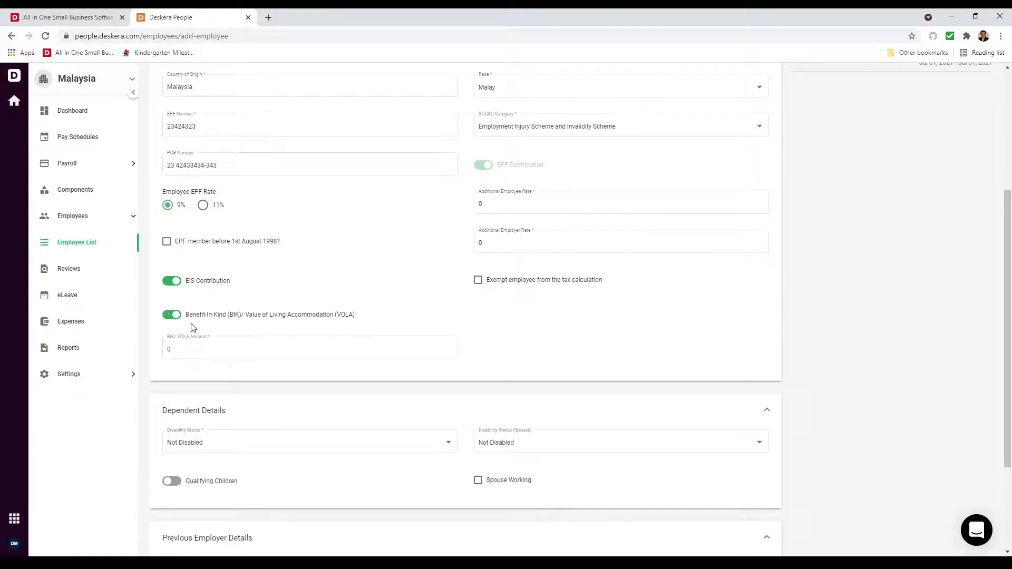
pyautogui.click(179, 317)
# Step: Set employee and spouse disability status to Not Disabled and save the employee
pyautogui.scroll(-3, 303, 377)
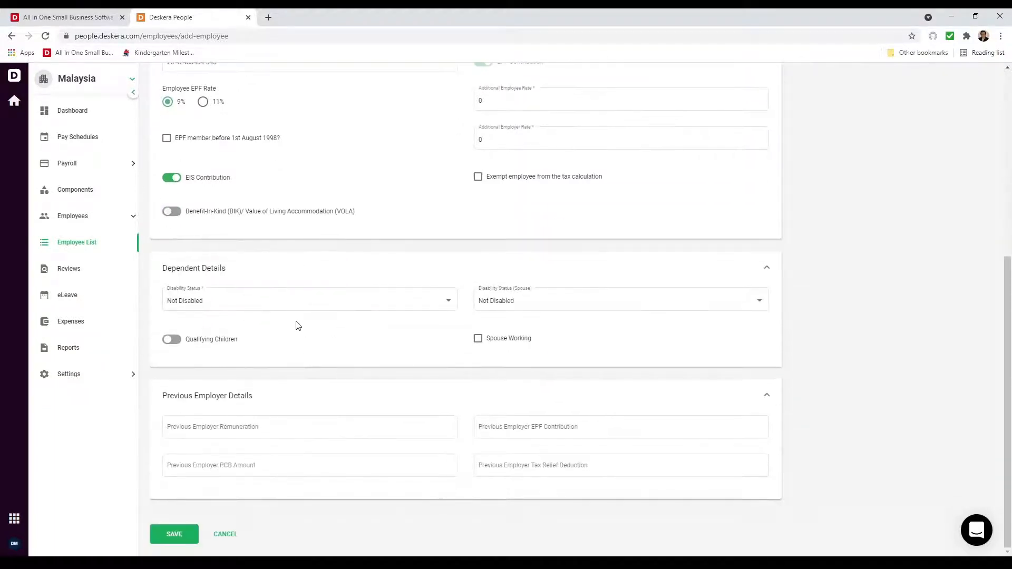
pyautogui.click(276, 301)
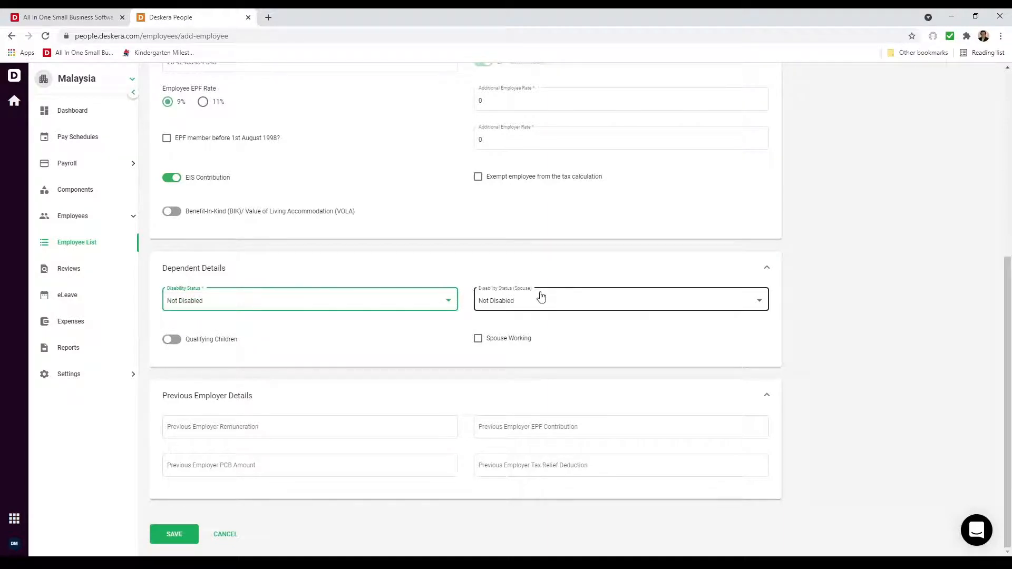
pyautogui.click(541, 297)
pyautogui.click(541, 300)
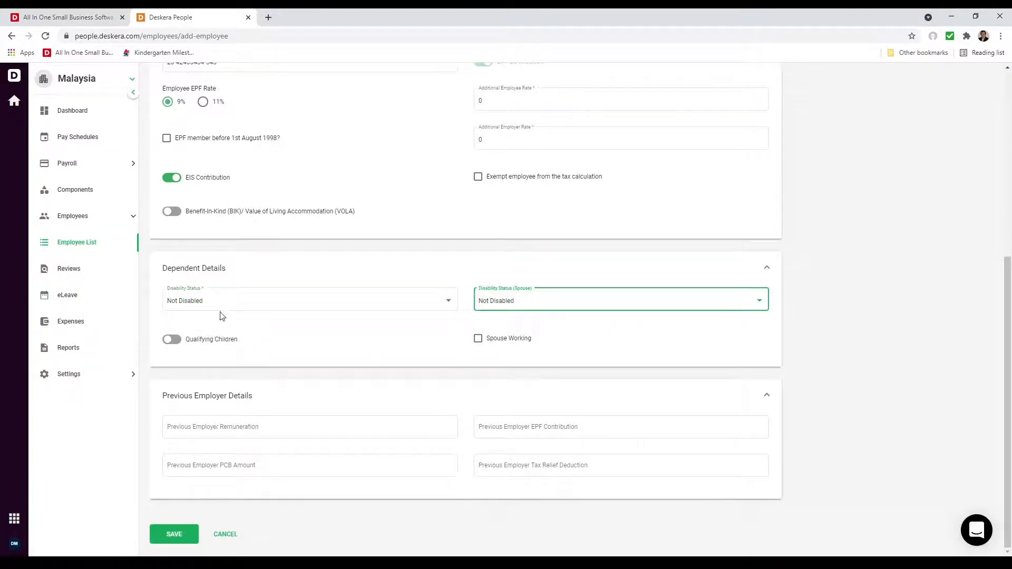
pyautogui.click(171, 340)
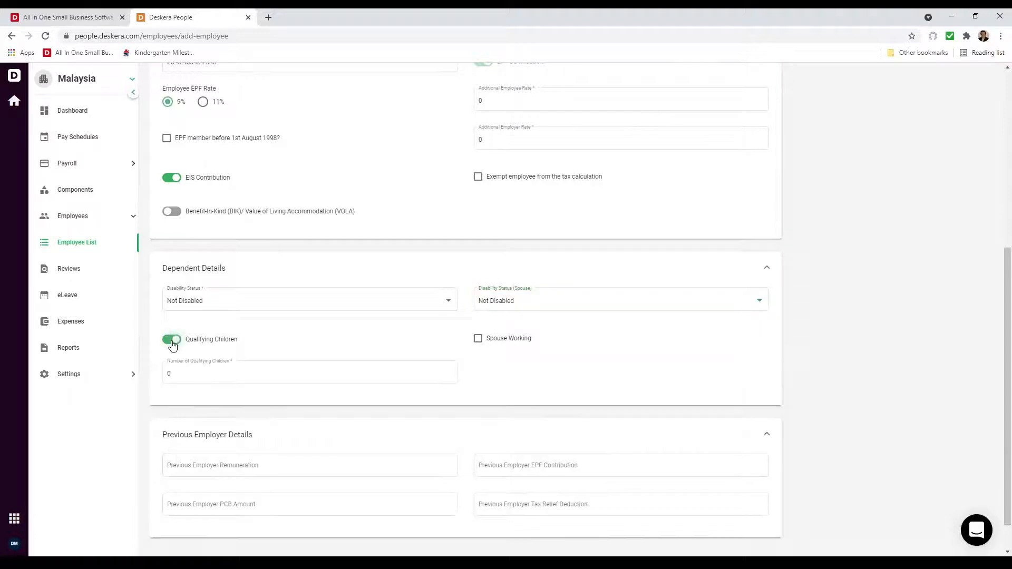
pyautogui.click(172, 342)
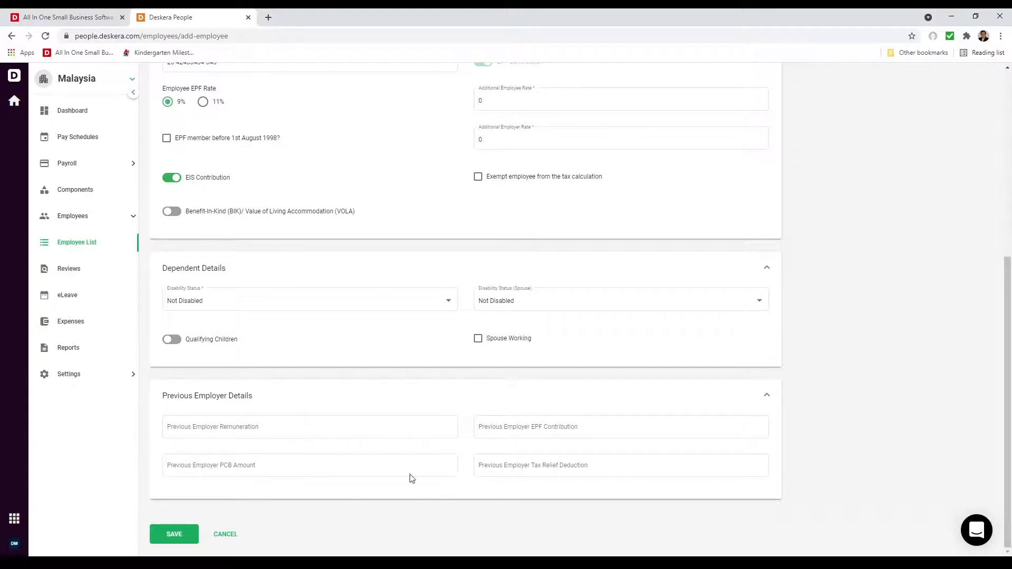
pyautogui.click(181, 537)
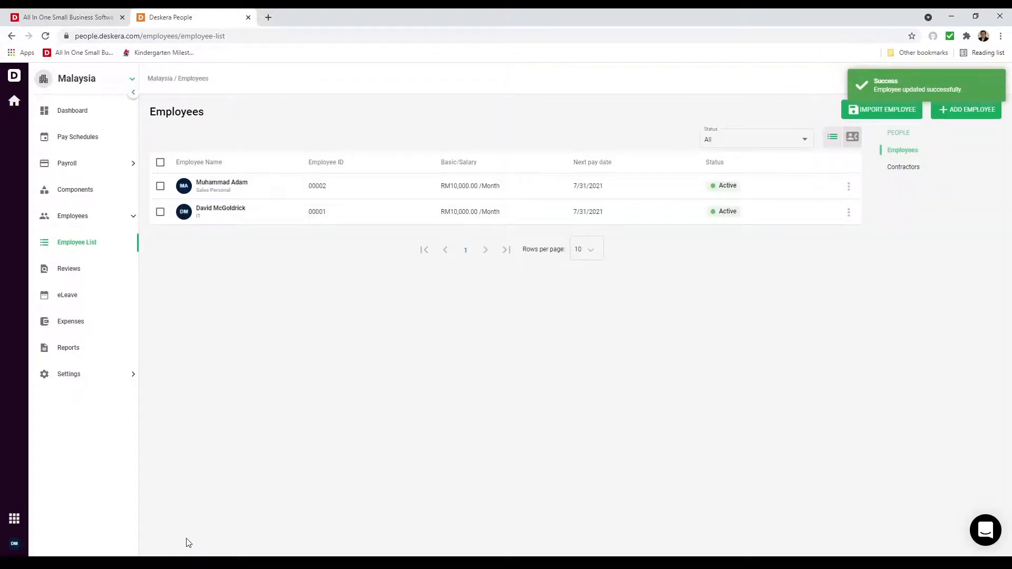
# Step: Download the sample employee import template from Import Employees and open it
pyautogui.click(898, 115)
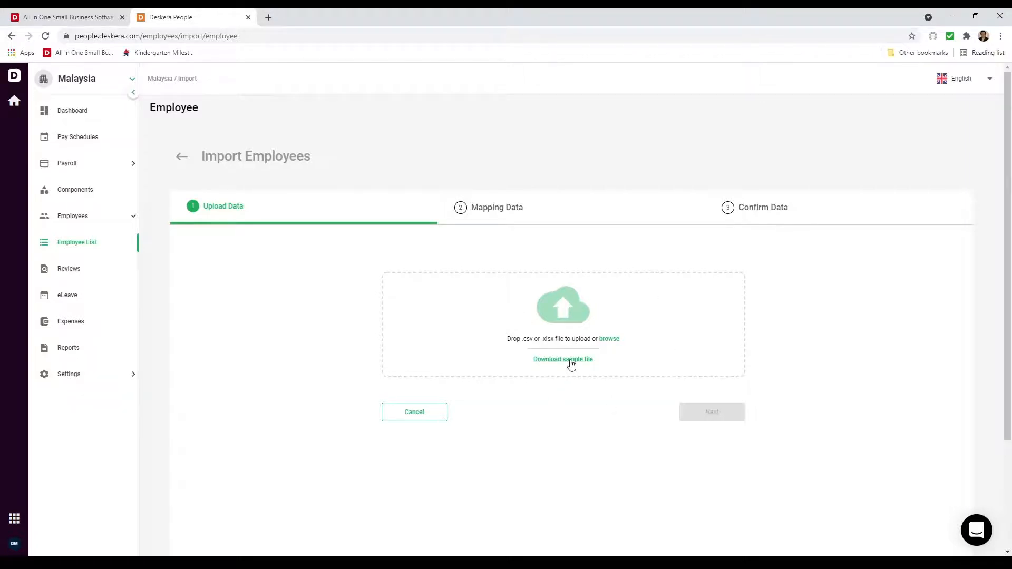
pyautogui.click(570, 363)
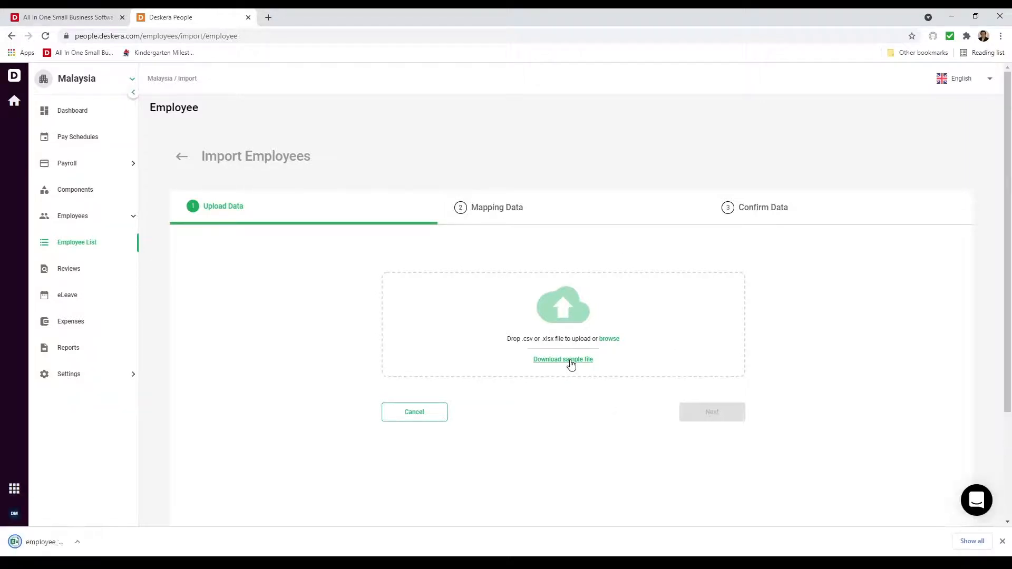
pyautogui.click(65, 542)
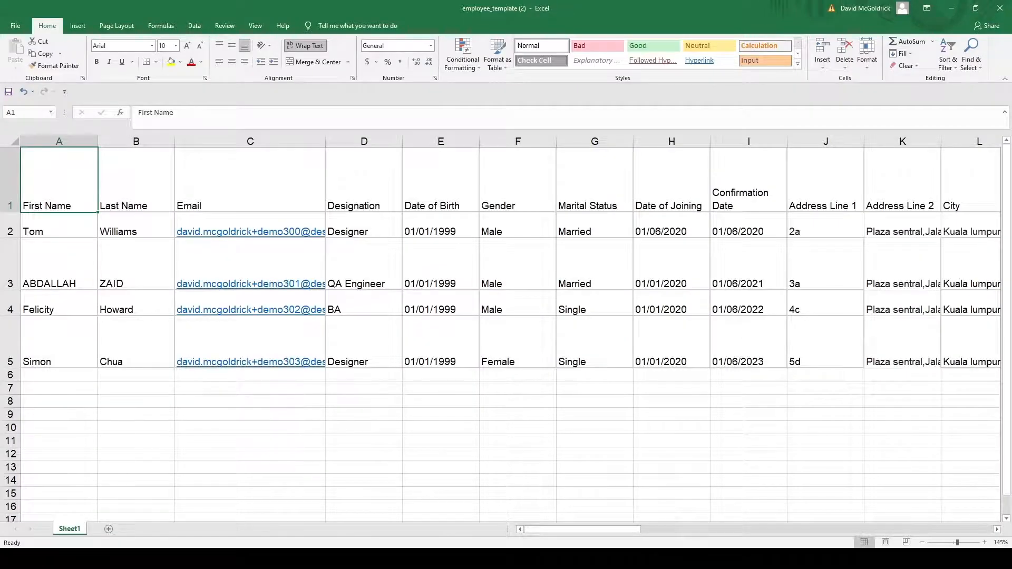
pyautogui.press('Right')
pyautogui.press('Right')
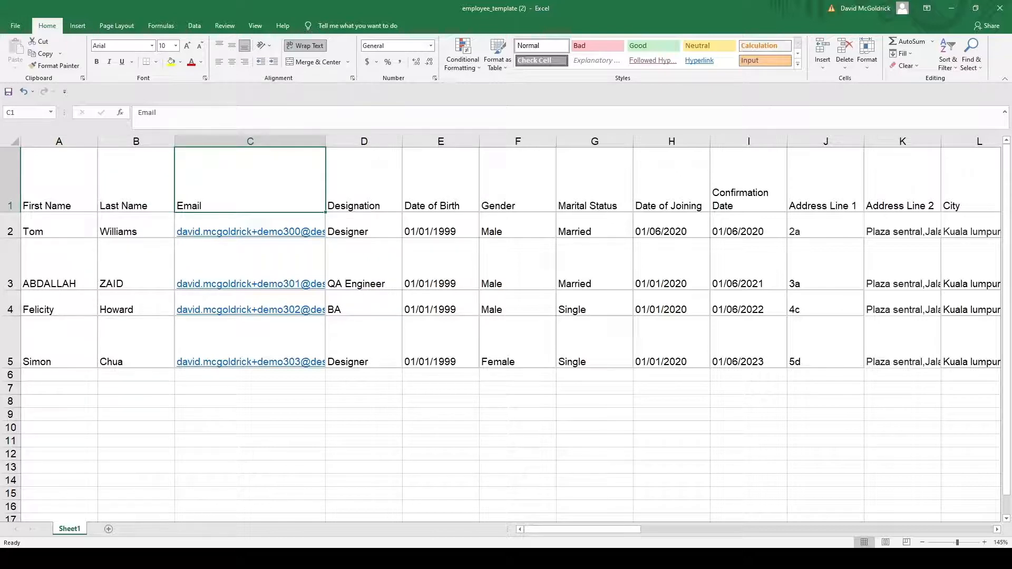
pyautogui.press('Down')
pyautogui.press('Down')
pyautogui.press('Down')
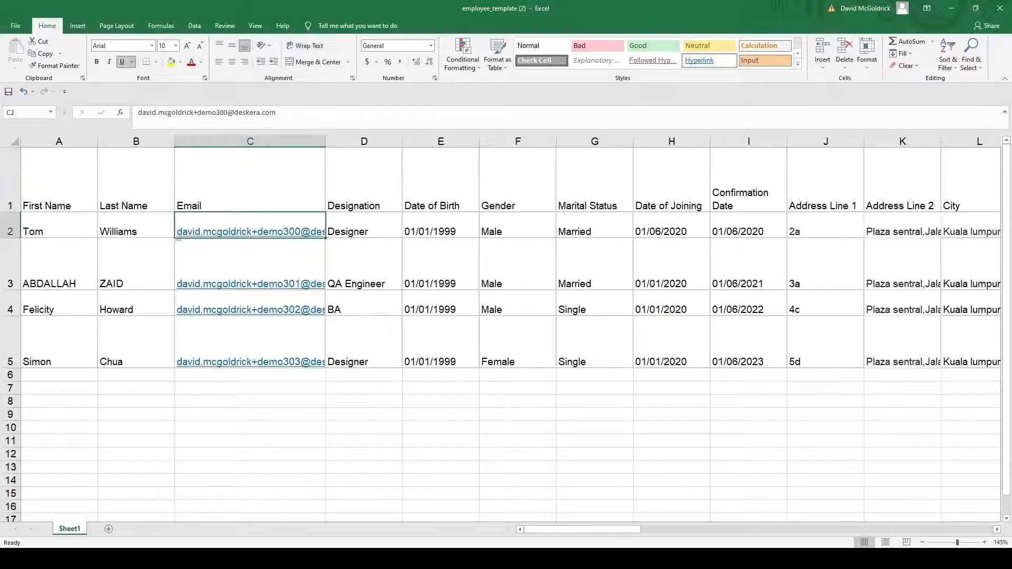
pyautogui.press('Up')
pyautogui.press('Up')
pyautogui.press('Up')
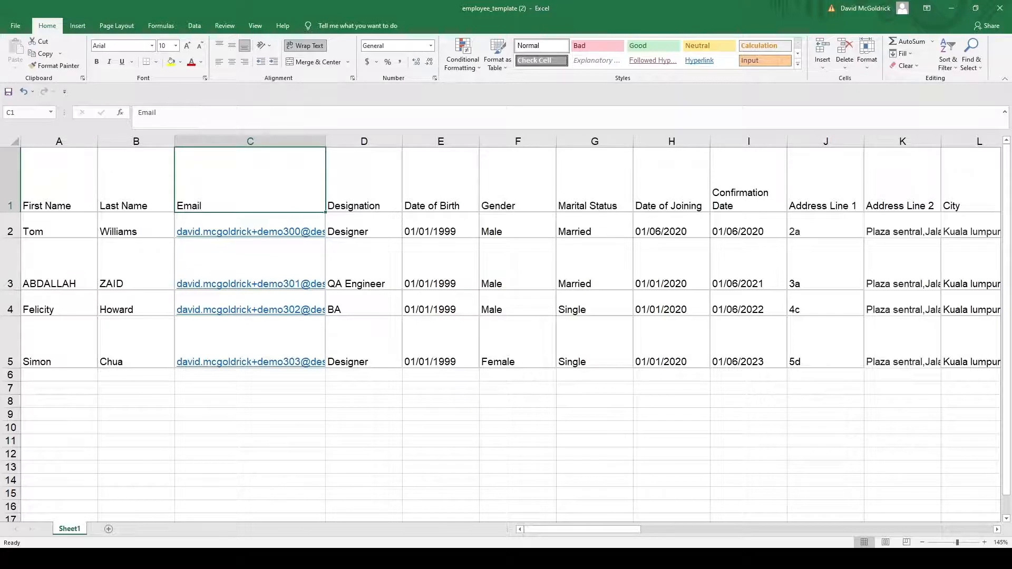
pyautogui.press('Right')
pyautogui.press('Right')
pyautogui.press('Right')
pyautogui.press('Right')
pyautogui.press('Right')
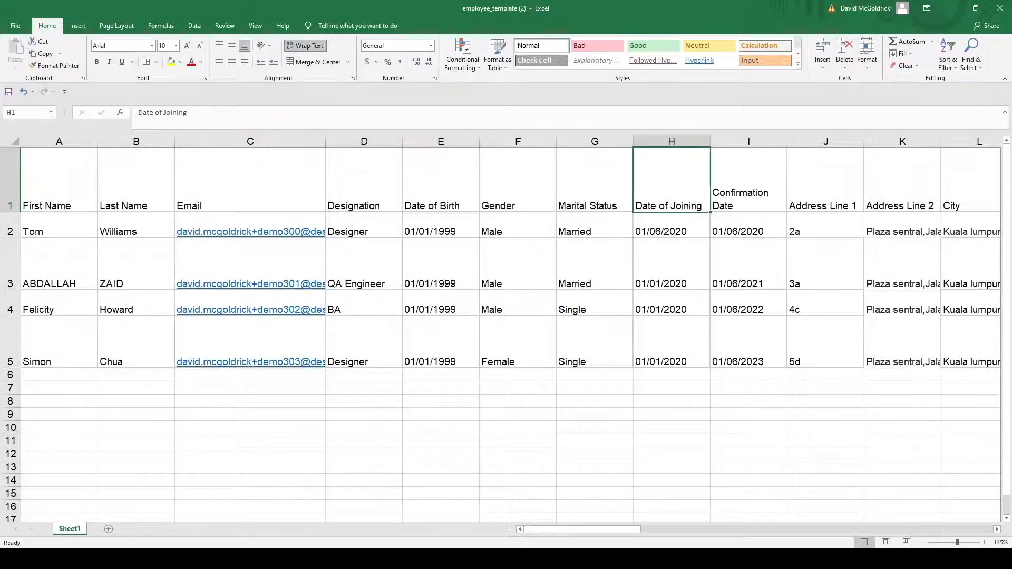
pyautogui.press('Right')
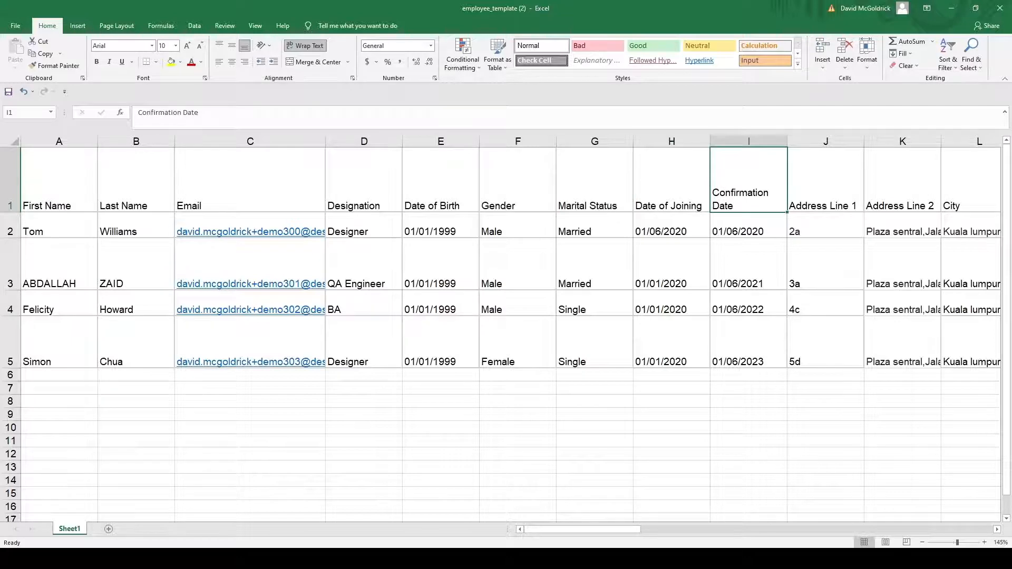
pyautogui.press('Right')
pyautogui.press('Right')
pyautogui.press('Right')
pyautogui.press('Right')
pyautogui.press('Right')
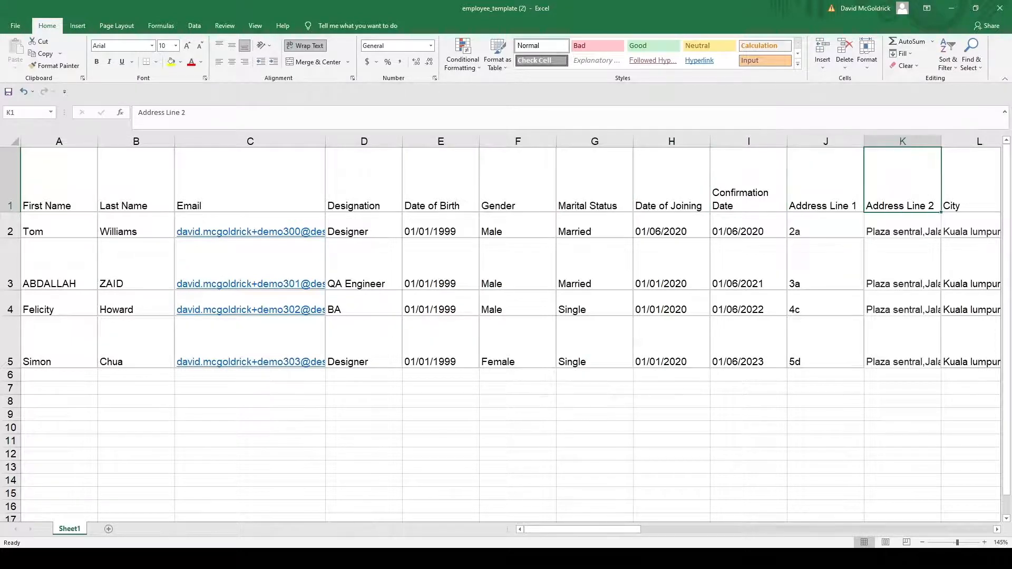
pyautogui.press('Right')
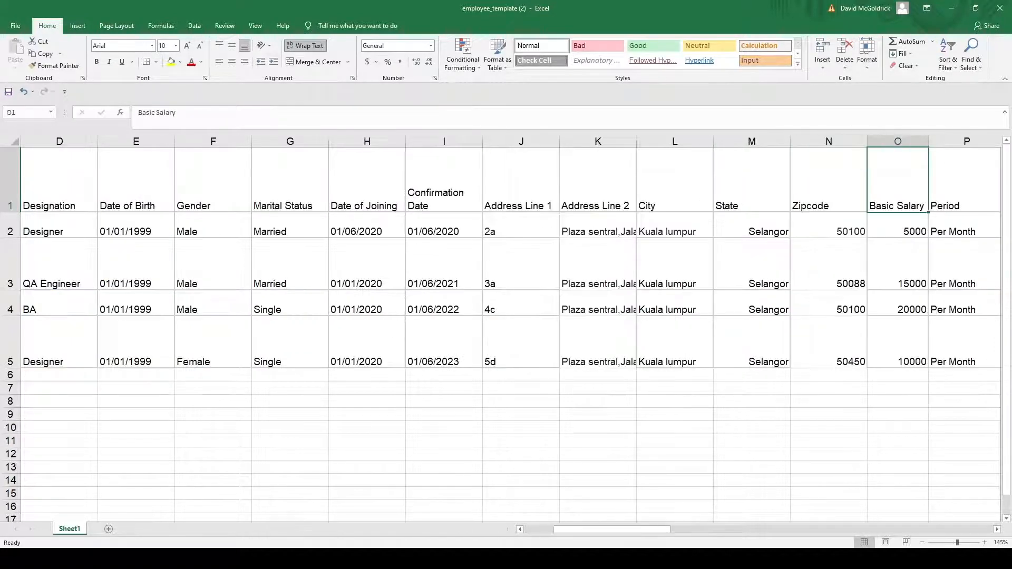
pyautogui.press('Right')
pyautogui.press('Right')
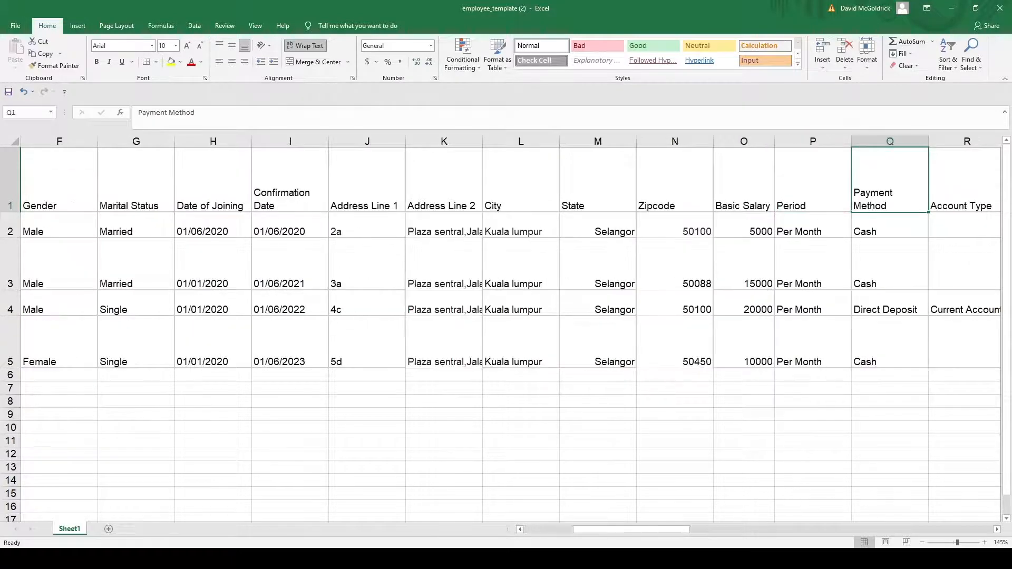
pyautogui.press('Left')
pyautogui.press('Down')
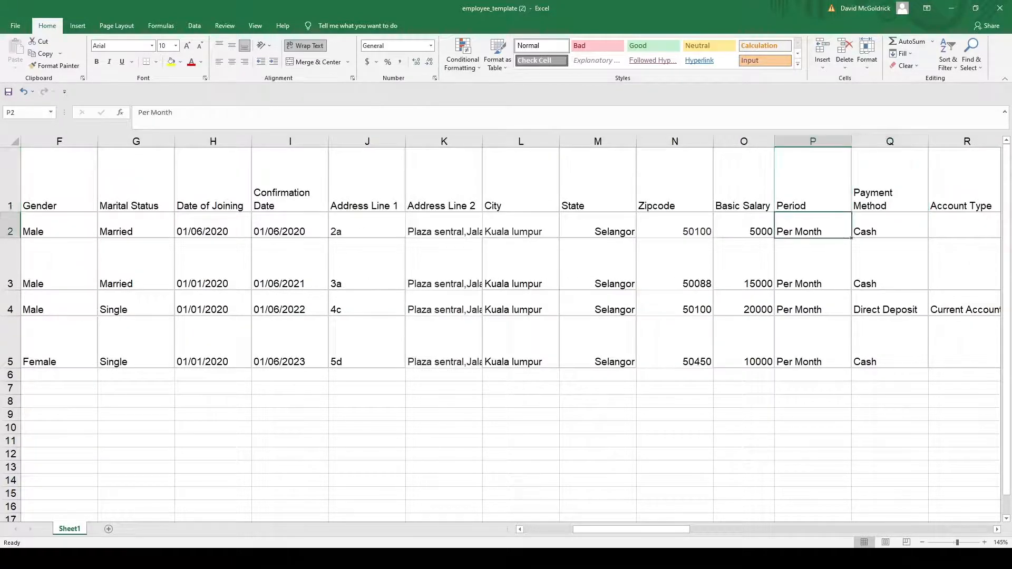
pyautogui.press('Down')
pyautogui.press('Down')
pyautogui.press('Down')
pyautogui.press('Up')
pyautogui.press('Up')
pyautogui.press('Up')
pyautogui.press('Down')
pyautogui.press('Down')
pyautogui.press('Up')
pyautogui.press('Up')
pyautogui.press('Up')
pyautogui.press('Right')
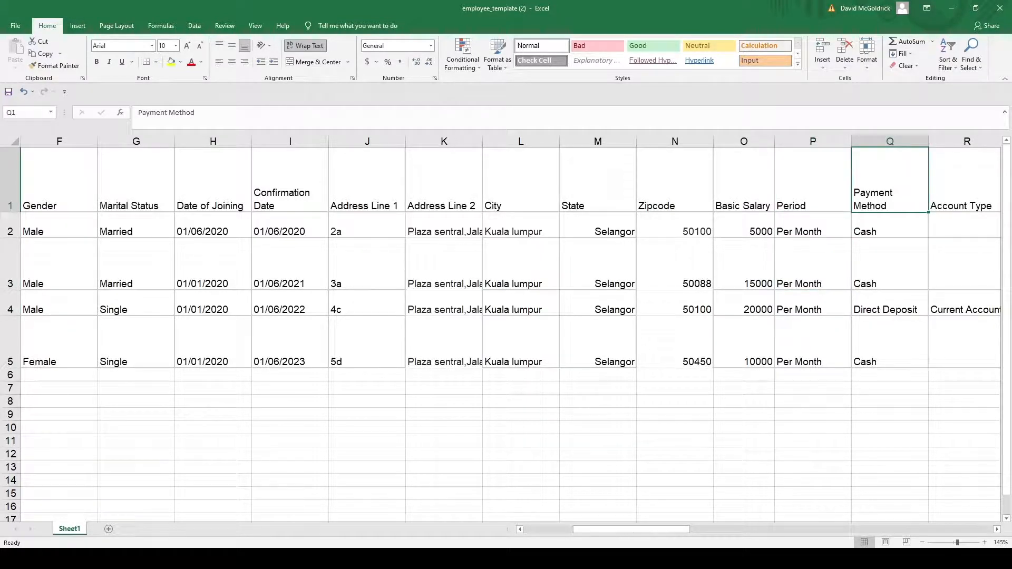
pyautogui.press('Right')
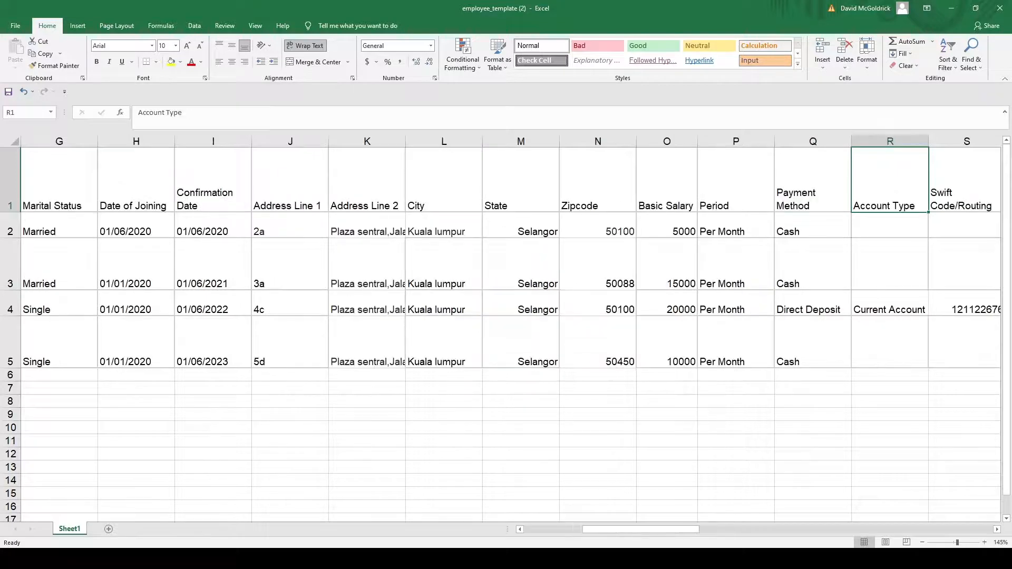
pyautogui.press('Right')
pyautogui.press('Right')
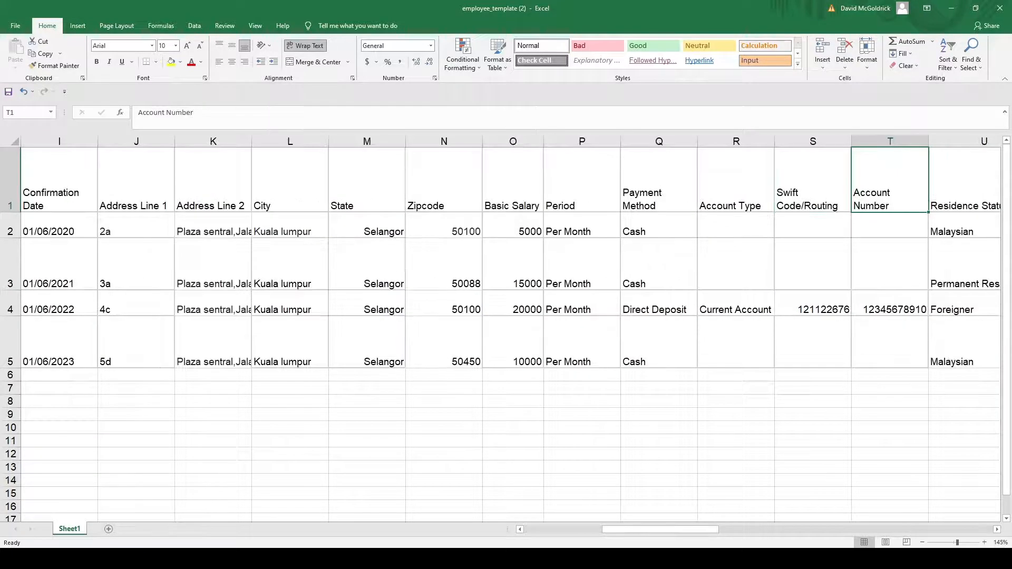
pyautogui.press('Down')
pyautogui.press('Down')
pyautogui.press('Down')
pyautogui.press('Left')
pyautogui.press('Left')
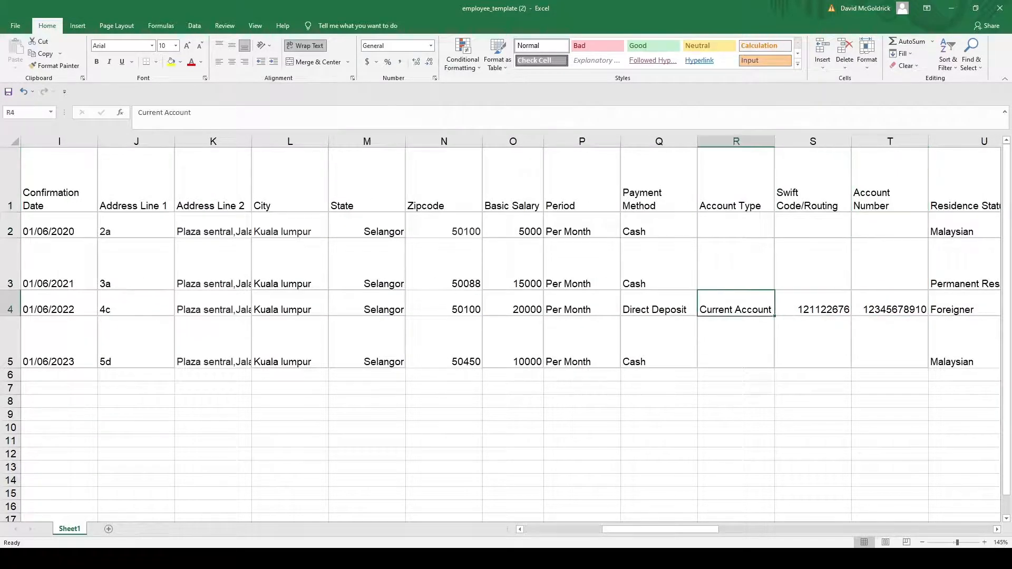
pyautogui.press('Right')
pyautogui.press('Right')
pyautogui.press('Left')
pyautogui.press('Left')
pyautogui.press('Left')
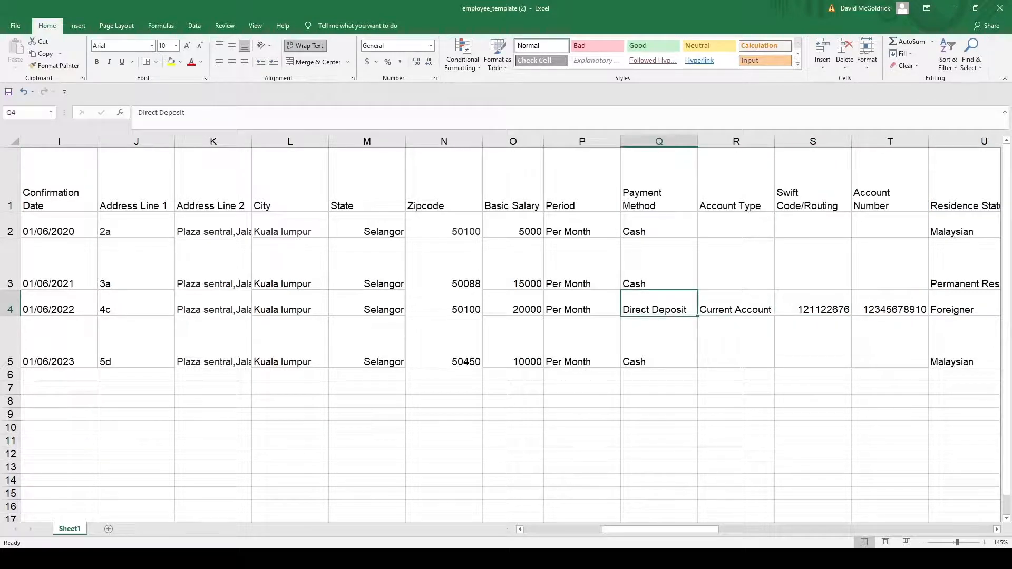
pyautogui.press('Up')
pyautogui.press('Right')
pyautogui.press('Right')
pyautogui.press('Right')
pyautogui.press('Right')
pyautogui.press('Right')
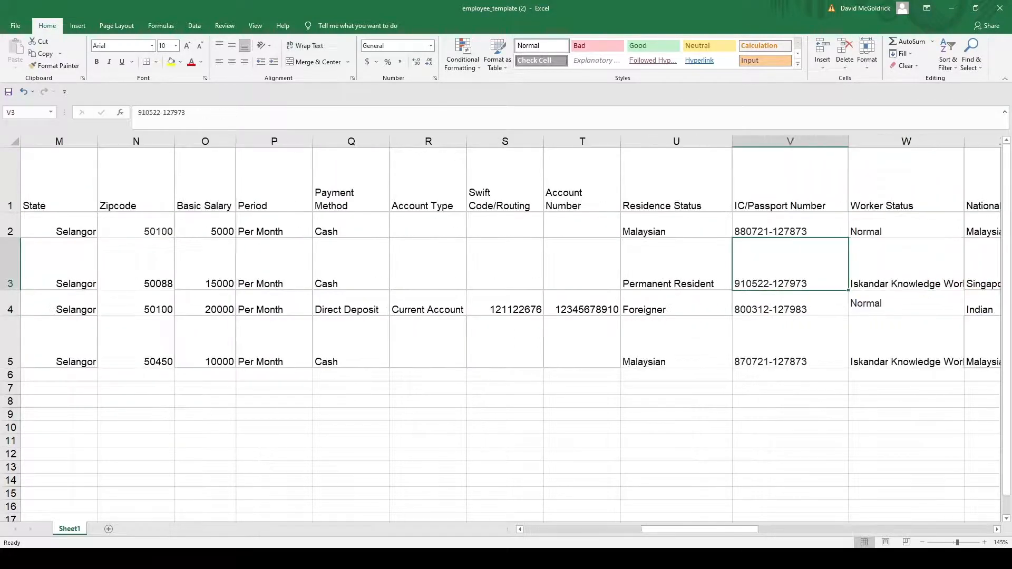
pyautogui.press('Left')
pyautogui.press('Up')
pyautogui.press('Right')
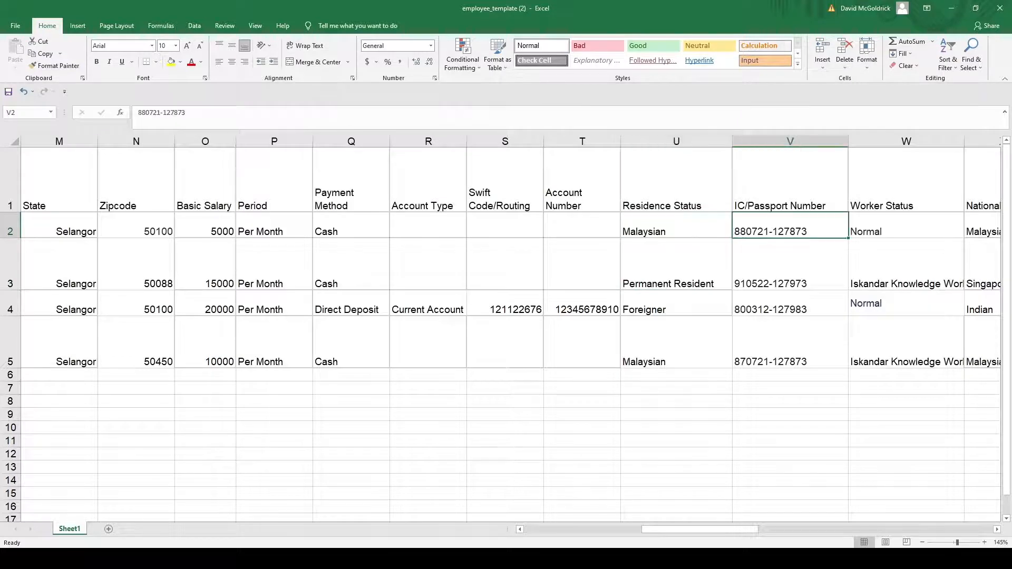
pyautogui.press('Right')
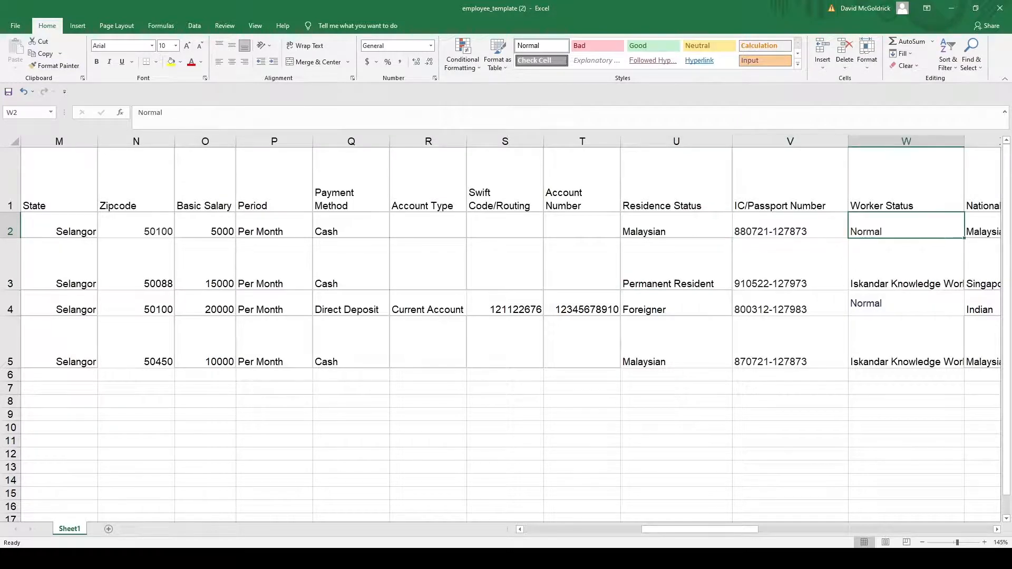
pyautogui.press('Right')
pyautogui.press('Right')
pyautogui.press('Right')
pyautogui.press('Right')
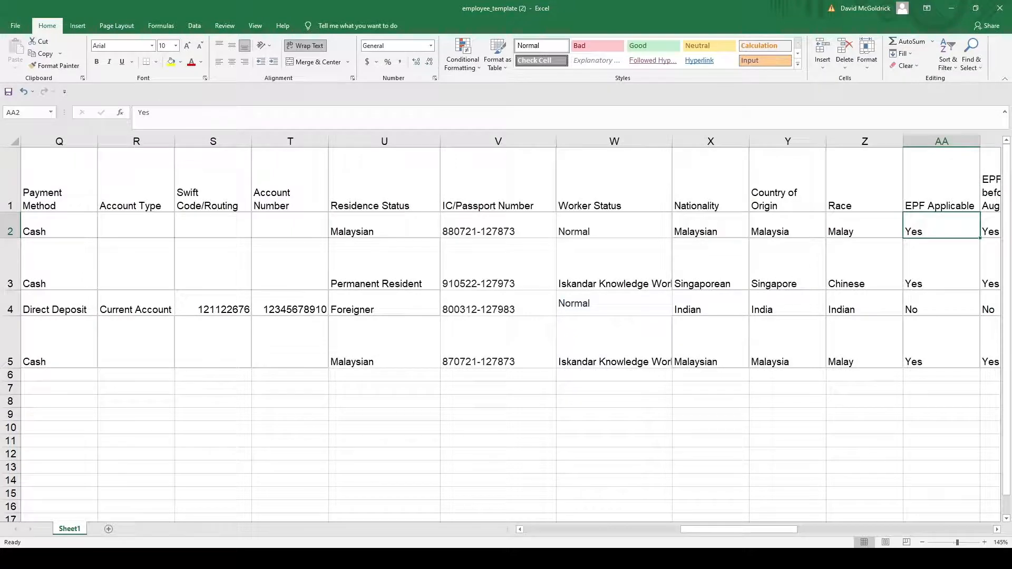
# Step: Review the first employee's EPF, SOCSO, PCB, spouse, children, previous-employer and BIK/VOLA columns
pyautogui.press('Right')
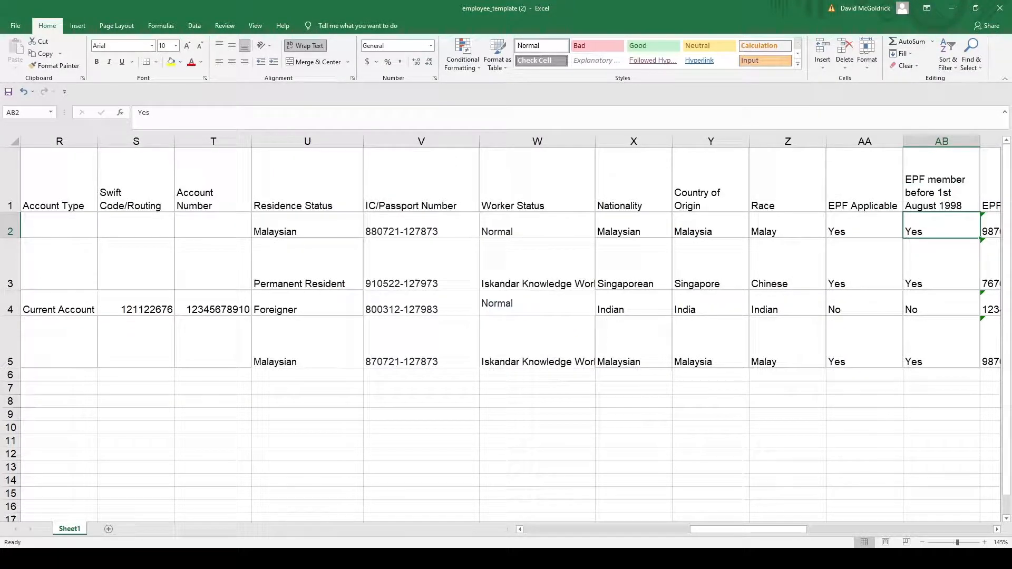
pyautogui.press('Right')
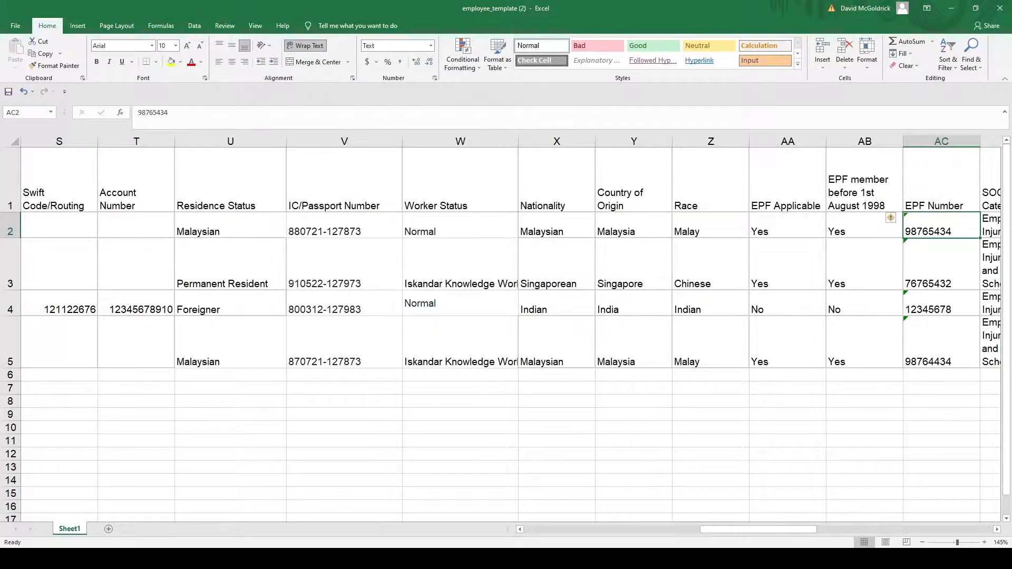
pyautogui.press('Right')
pyautogui.press('Right')
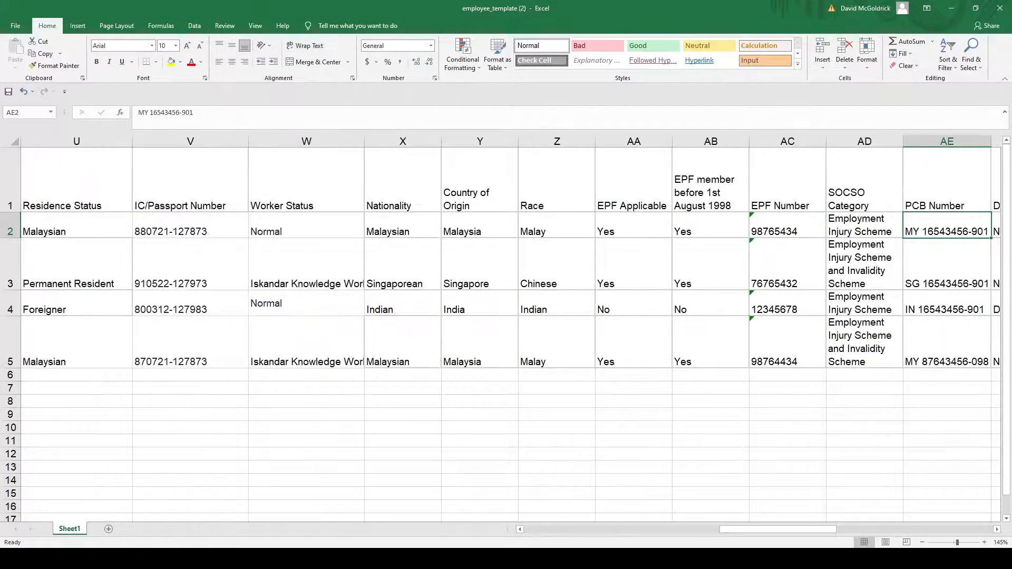
pyautogui.press('Right')
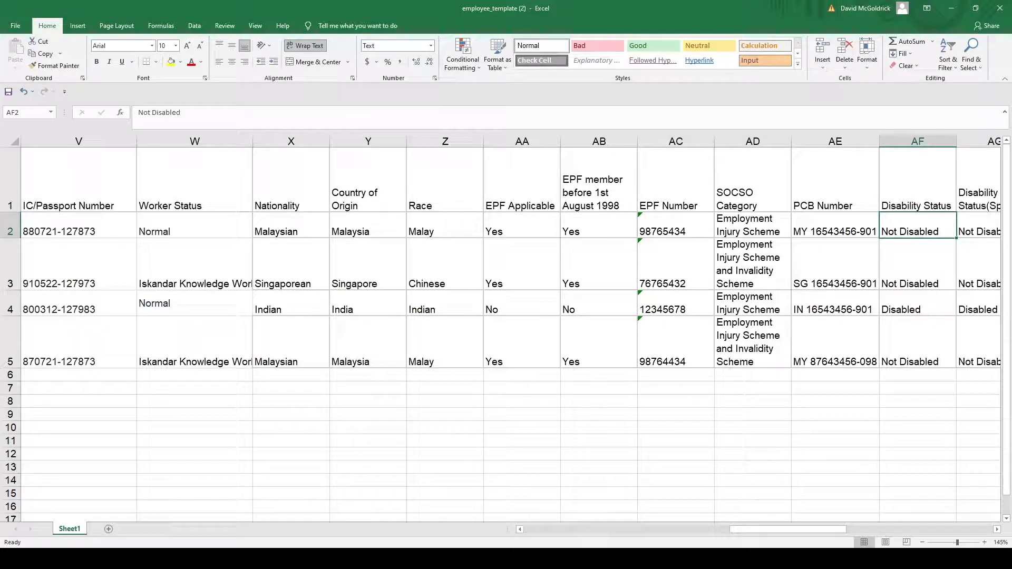
pyautogui.press('Right')
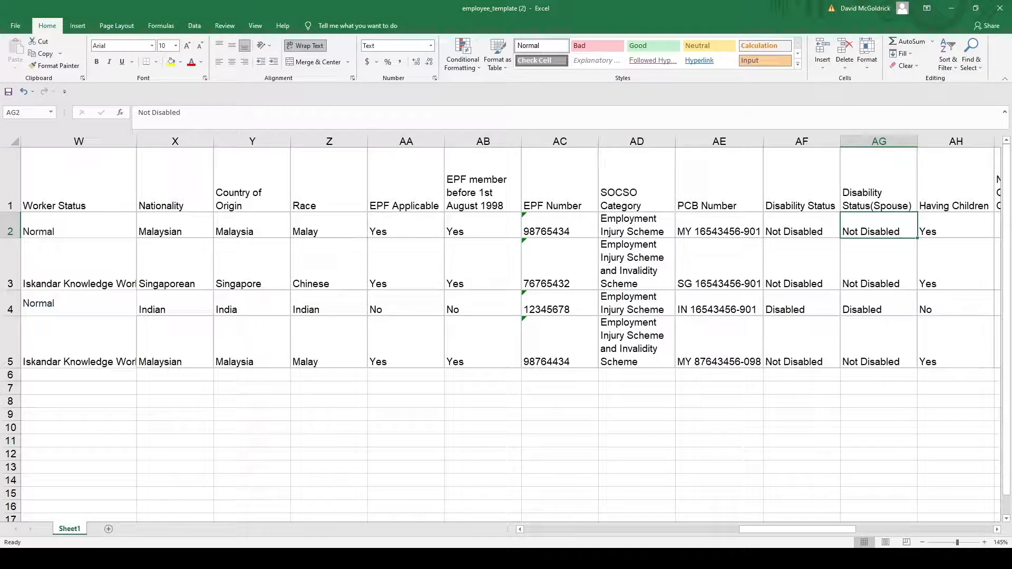
pyautogui.press('Right')
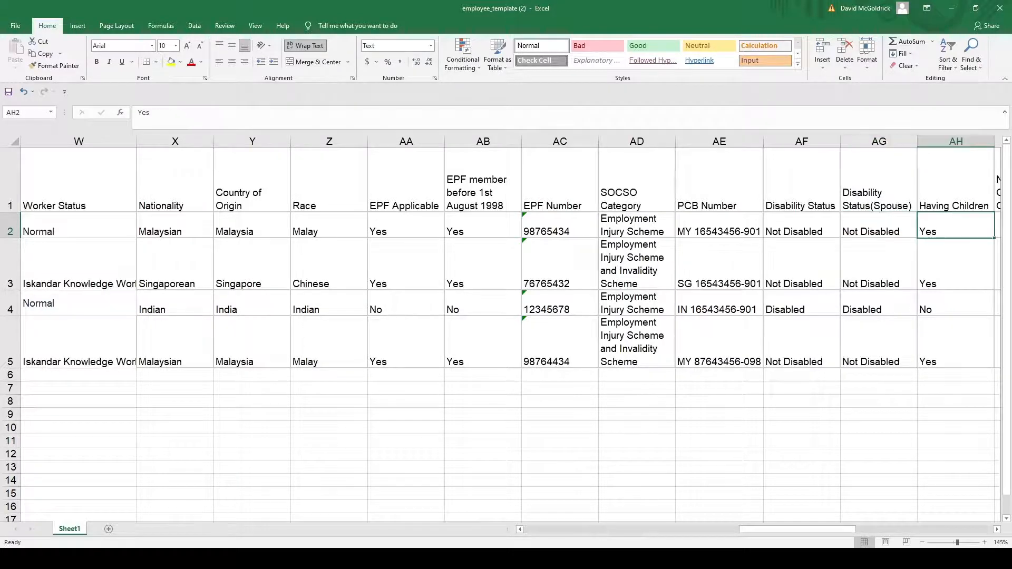
pyautogui.press('Right')
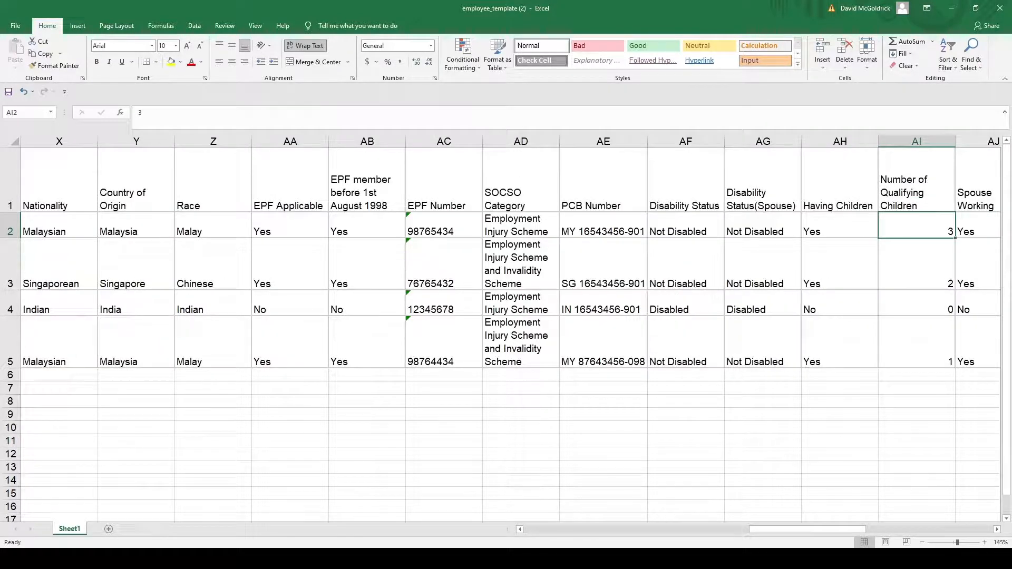
pyautogui.press('Right')
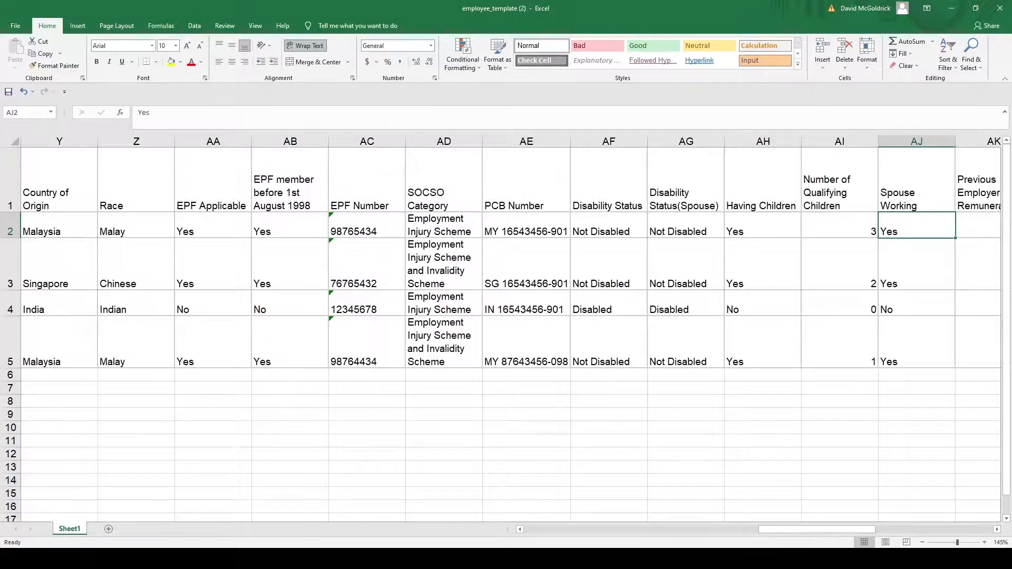
pyautogui.press('Right')
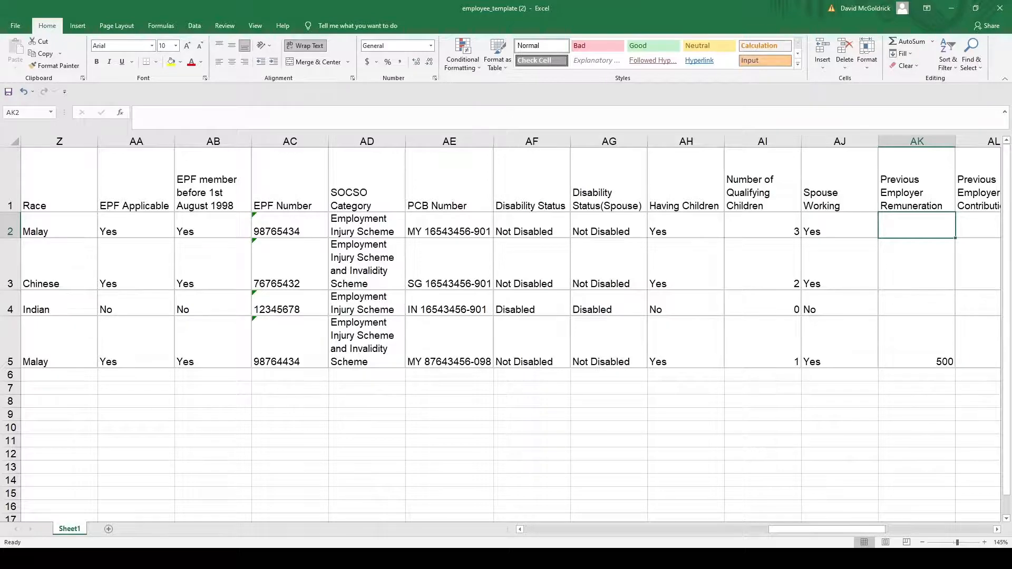
pyautogui.press('Right')
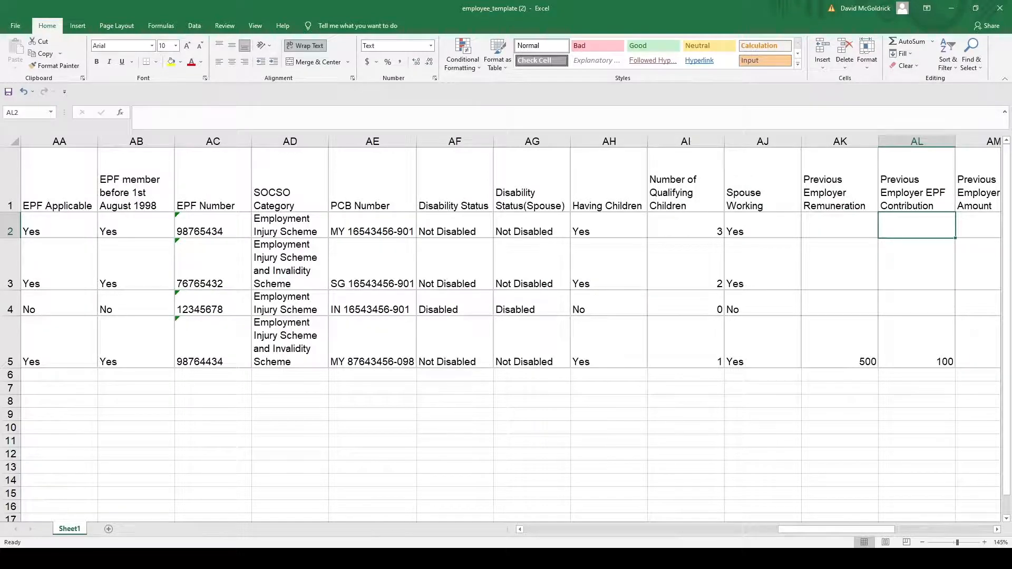
pyautogui.press('Right')
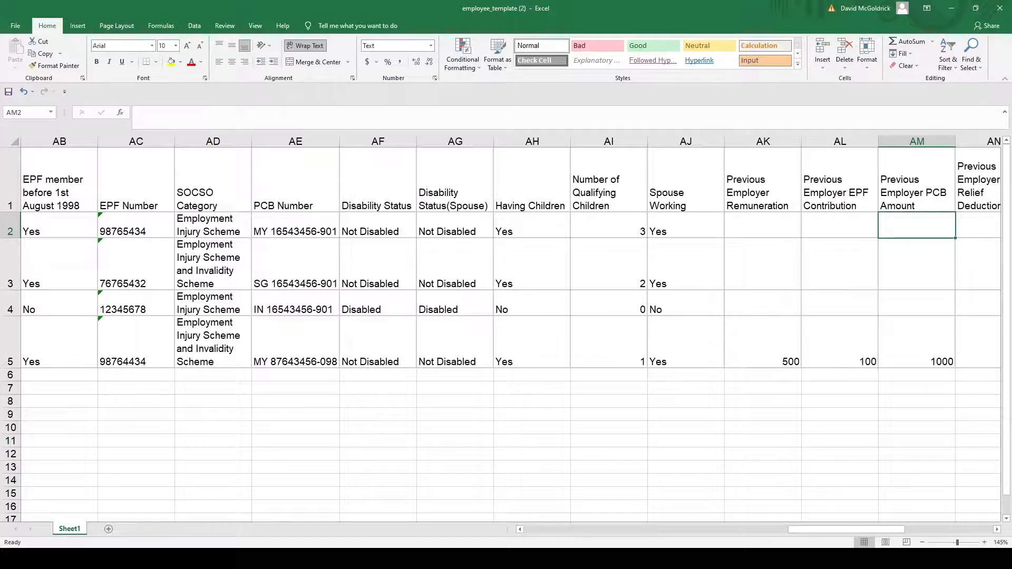
pyautogui.press('Right')
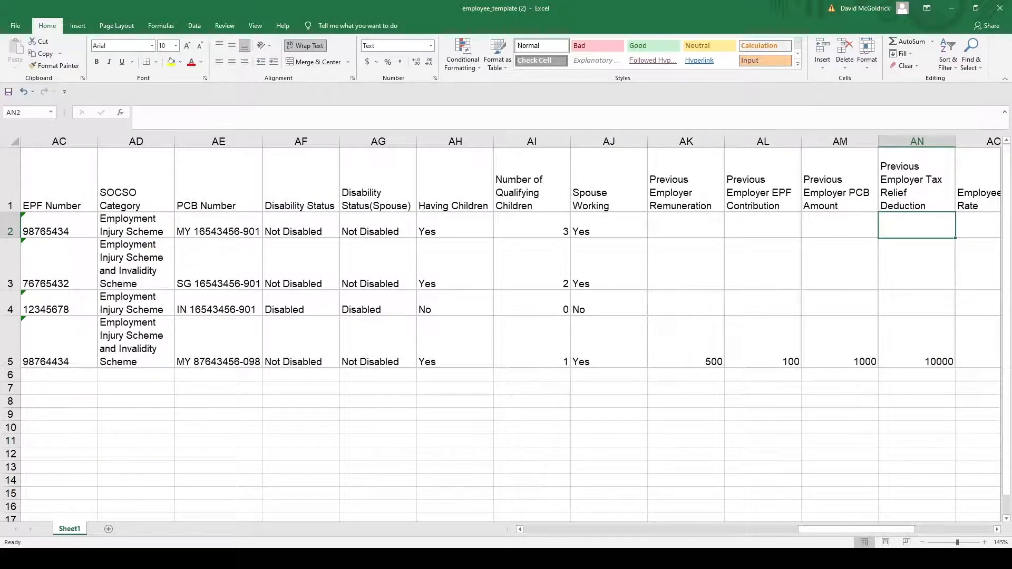
pyautogui.press('Right')
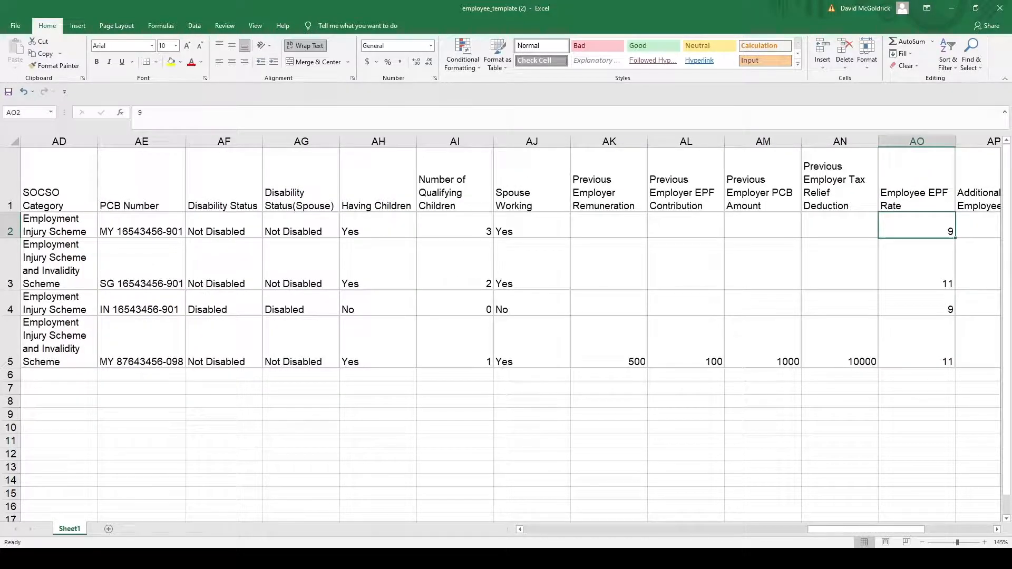
pyautogui.press('Right')
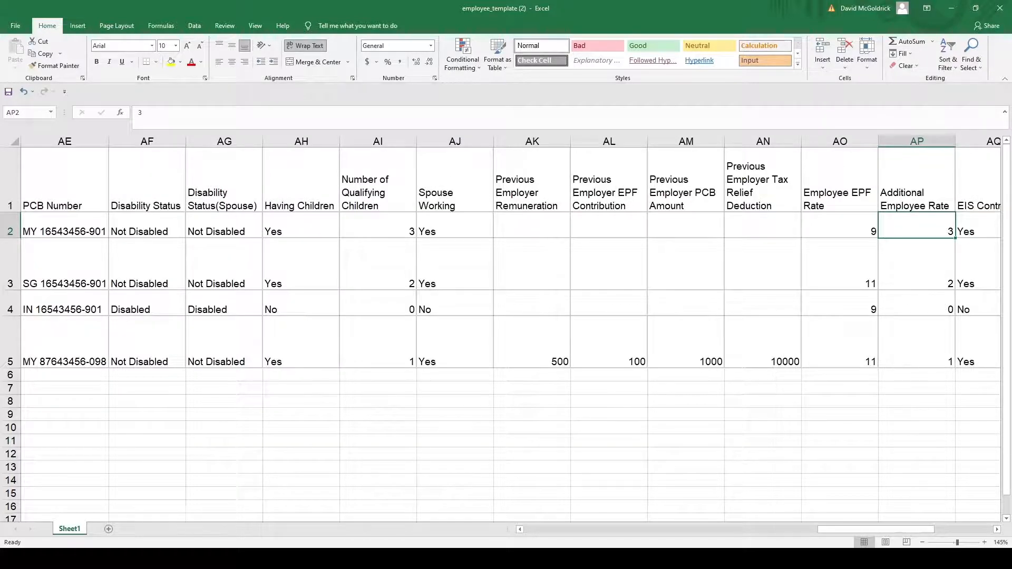
pyautogui.press('Right')
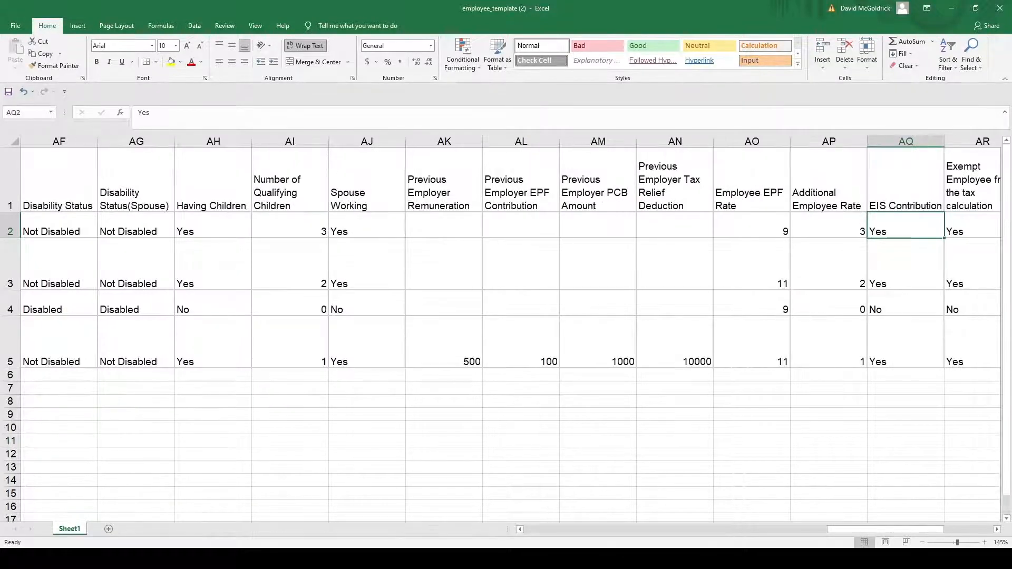
pyautogui.press('Right')
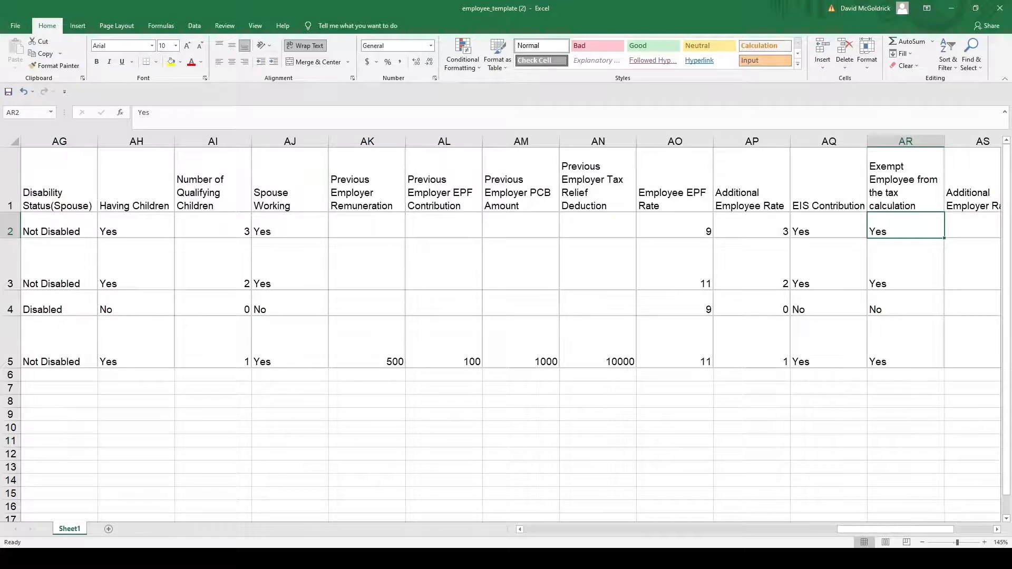
pyautogui.press('Right')
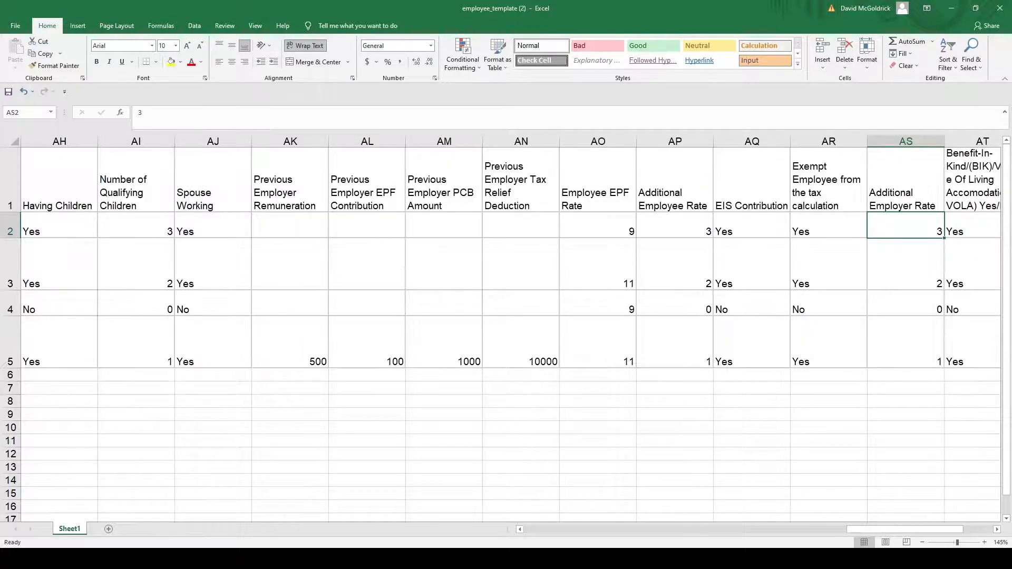
pyautogui.press('Right')
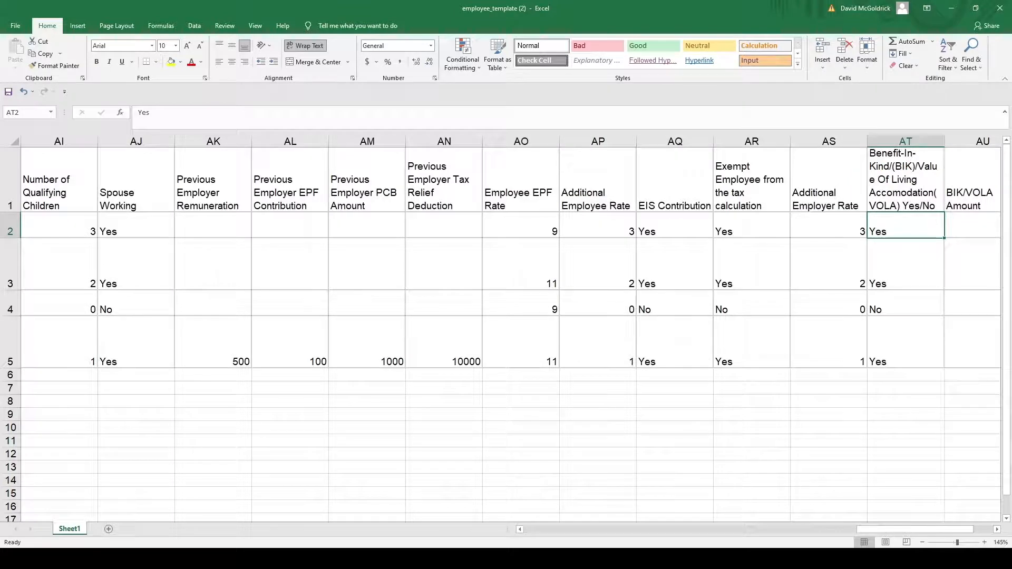
pyautogui.press('Right')
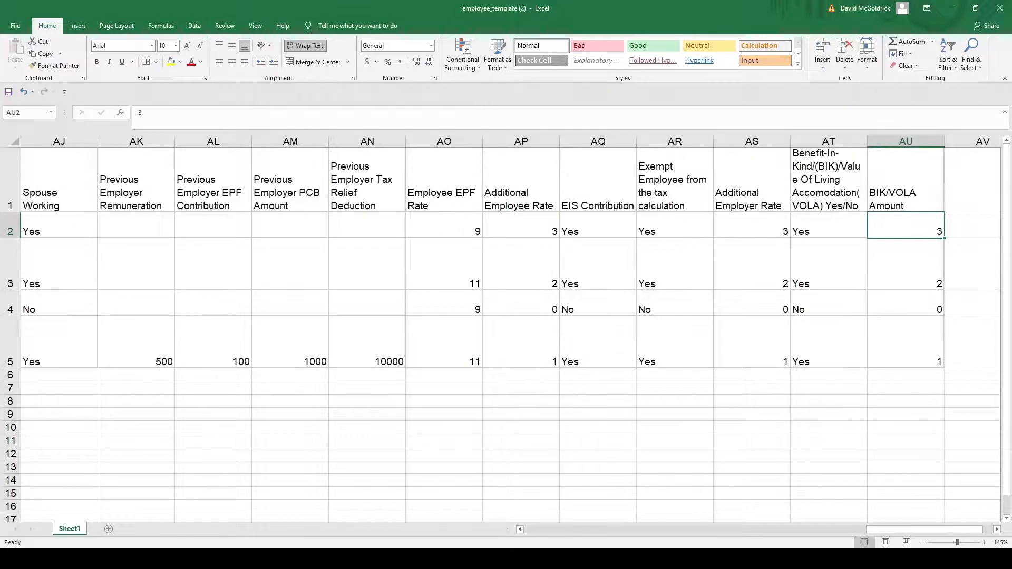
# Step: Return to the start of row 2 and save the employee template
pyautogui.click(828, 226)
pyautogui.press('Left')
pyautogui.press('Left')
pyautogui.press('Left')
pyautogui.press('Left')
pyautogui.press('Left')
pyautogui.press('Left')
pyautogui.press('Left')
pyautogui.press('Left')
pyautogui.press('Left')
pyautogui.press('Left')
pyautogui.press('Left')
pyautogui.press('Left')
pyautogui.press('Left')
pyautogui.press('Left')
pyautogui.press('Left')
pyautogui.press('Left')
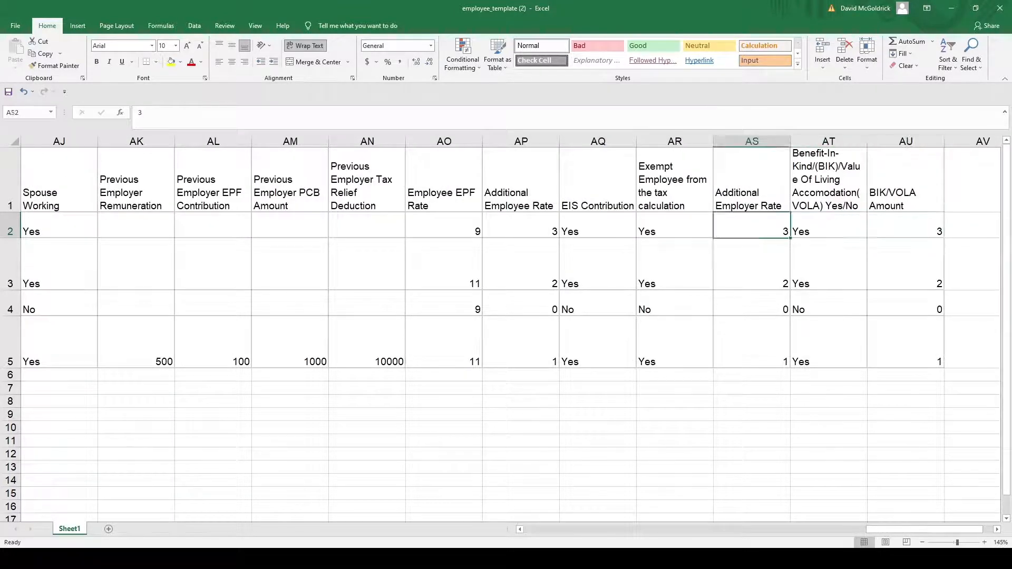
pyautogui.press('Left')
pyautogui.press('Left')
pyautogui.press('Left')
pyautogui.press('Left')
pyautogui.press('Left')
pyautogui.press('Left')
pyautogui.press('Left')
pyautogui.press('Left')
pyautogui.press('Left')
pyautogui.press('Left')
pyautogui.press('Left')
pyautogui.press('Left')
pyautogui.press('Left')
pyautogui.press('Left')
pyautogui.press('Left')
pyautogui.press('Left')
pyautogui.press('Left')
pyautogui.press('Left')
pyautogui.press('Left')
pyautogui.press('Left')
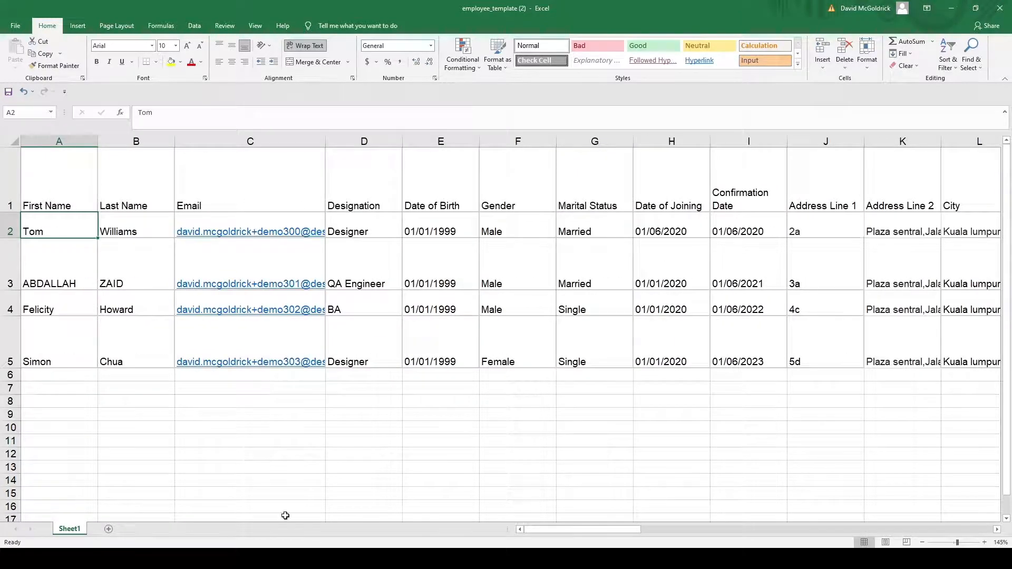
pyautogui.click(7, 92)
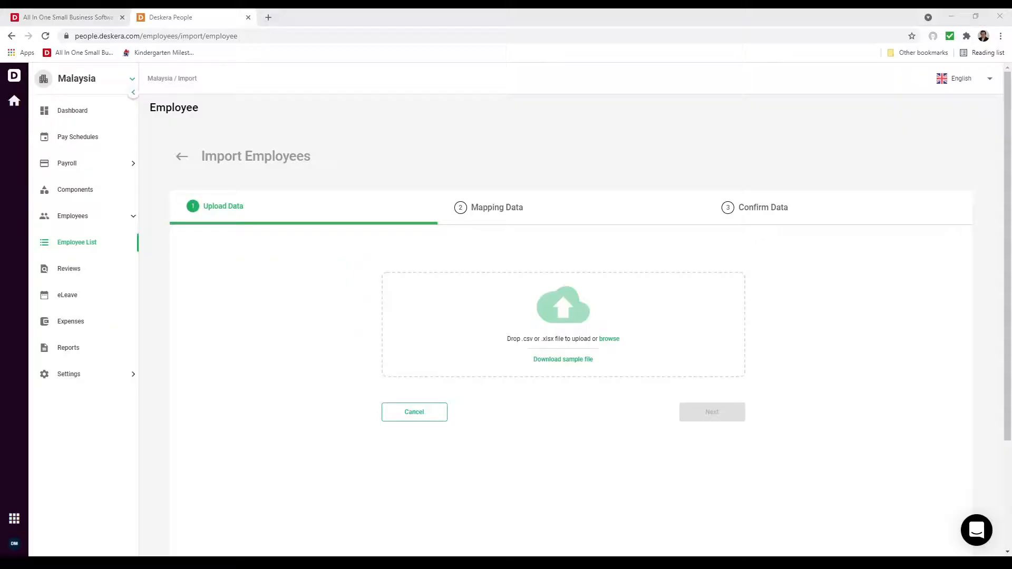
# Step: Upload employee_template (2).xlsx and continue to the Mapping Data step
pyautogui.click(545, 325)
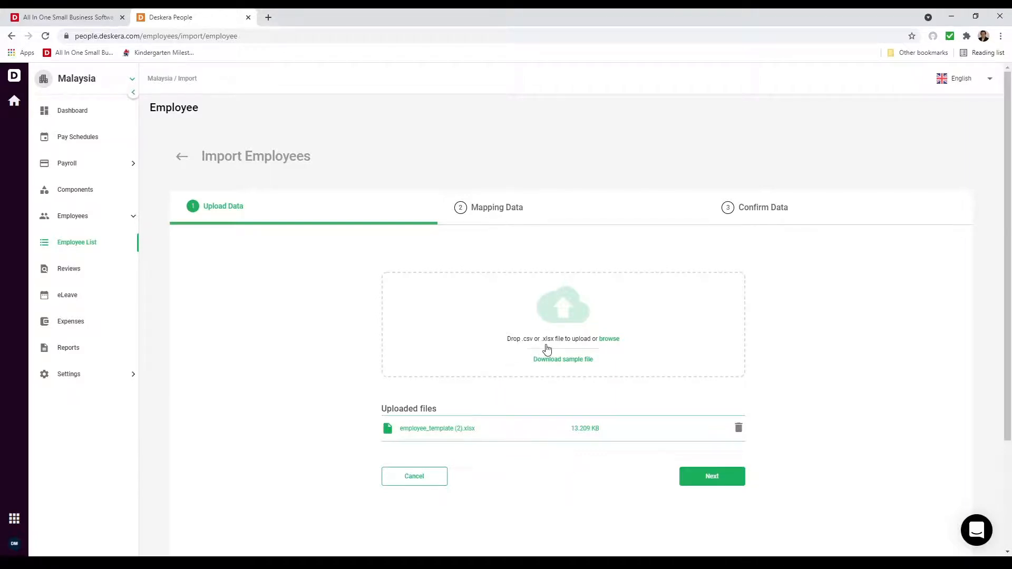
pyautogui.click(733, 481)
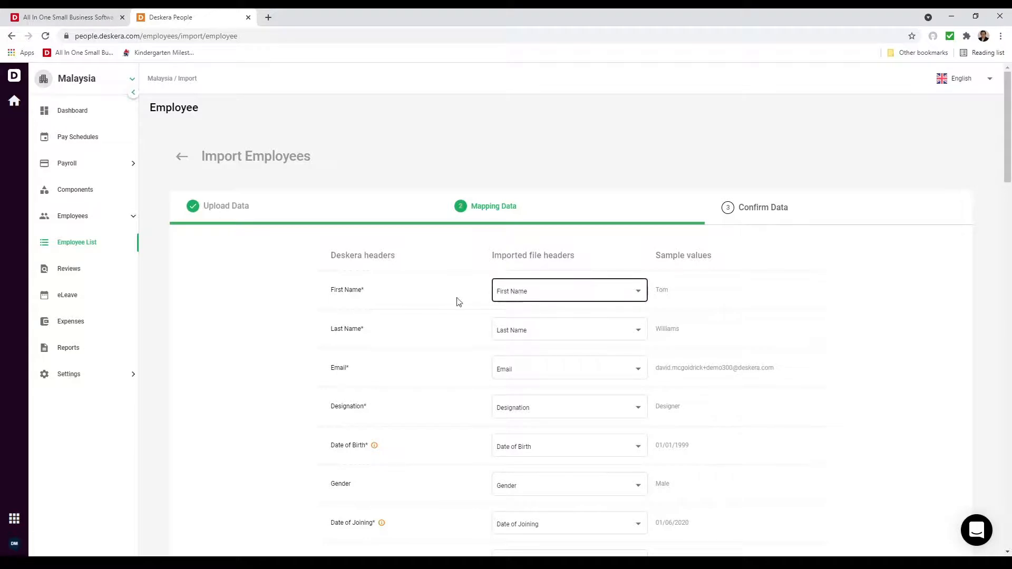
# Step: Check a header mapping dropdown, keep all matches unchanged, and continue to Confirm Data
pyautogui.click(519, 379)
pyautogui.scroll(-4, 519, 379)
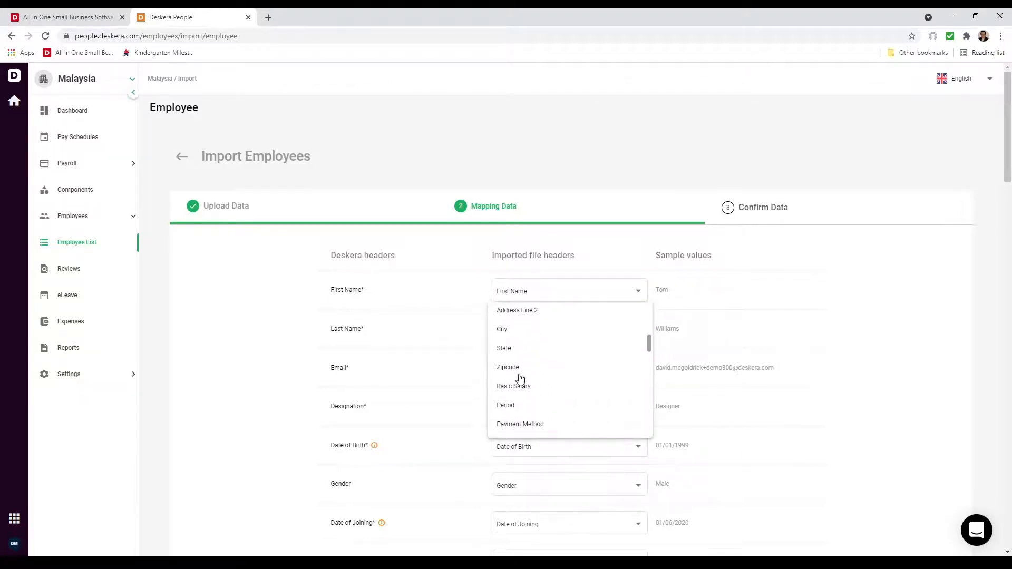
pyautogui.scroll(-3, 558, 378)
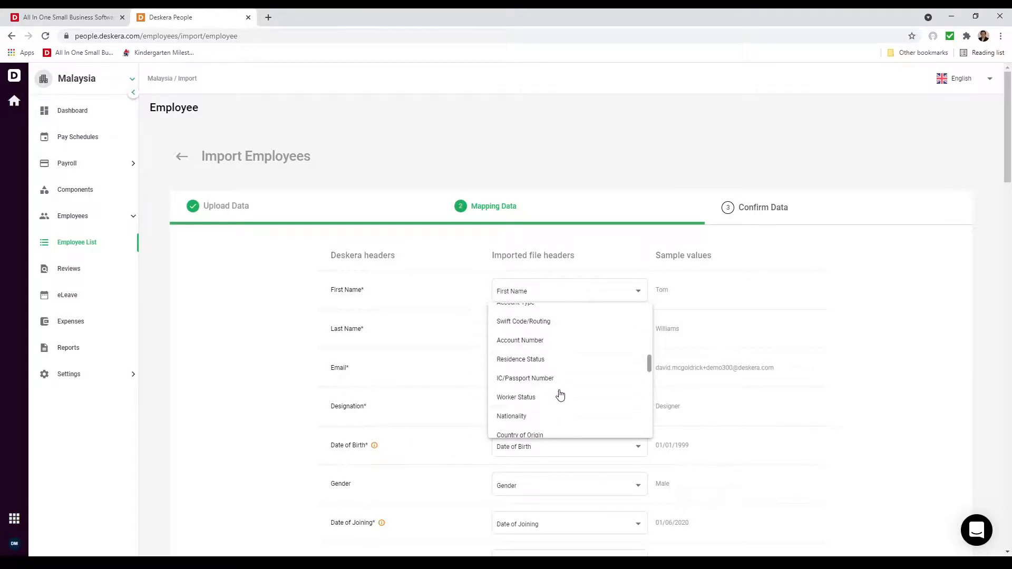
pyautogui.scroll(8, 559, 395)
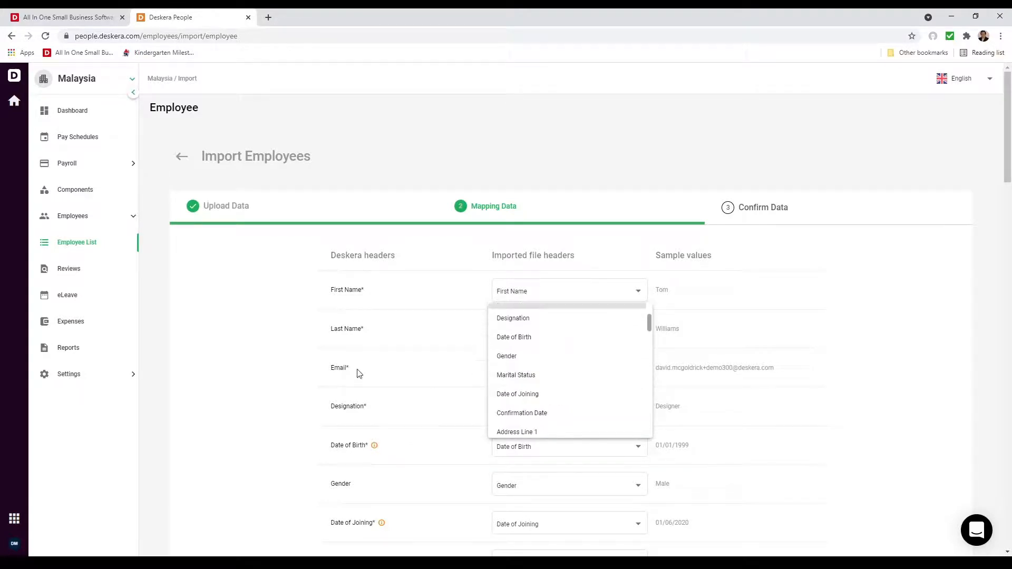
pyautogui.click(414, 384)
pyautogui.scroll(-8, 413, 385)
pyautogui.scroll(-20, 414, 385)
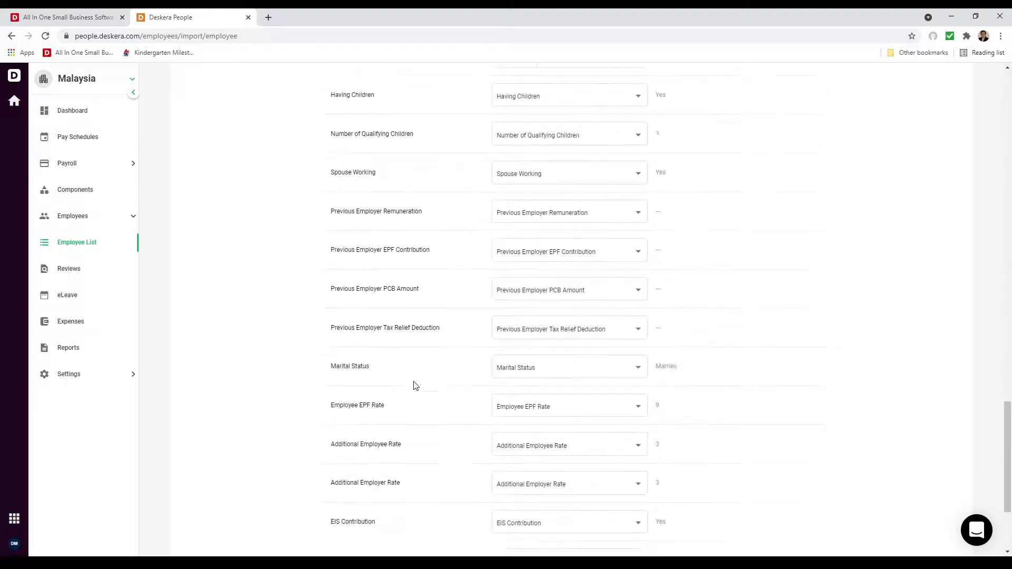
pyautogui.click(792, 519)
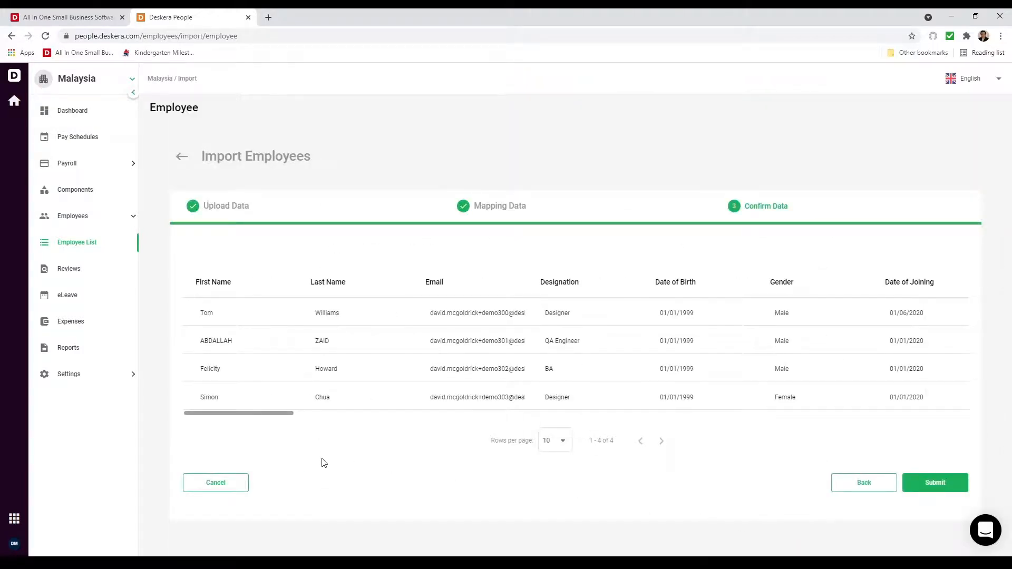
# Step: Change one employee's designation from BA to Sales Head and submit the four-employee import
pyautogui.moveTo(259, 416); pyautogui.dragTo(824, 426)
pyautogui.moveTo(932, 413); pyautogui.dragTo(228, 420)
pyautogui.click(621, 368)
pyautogui.press('BackSpace')
pyautogui.write('S')
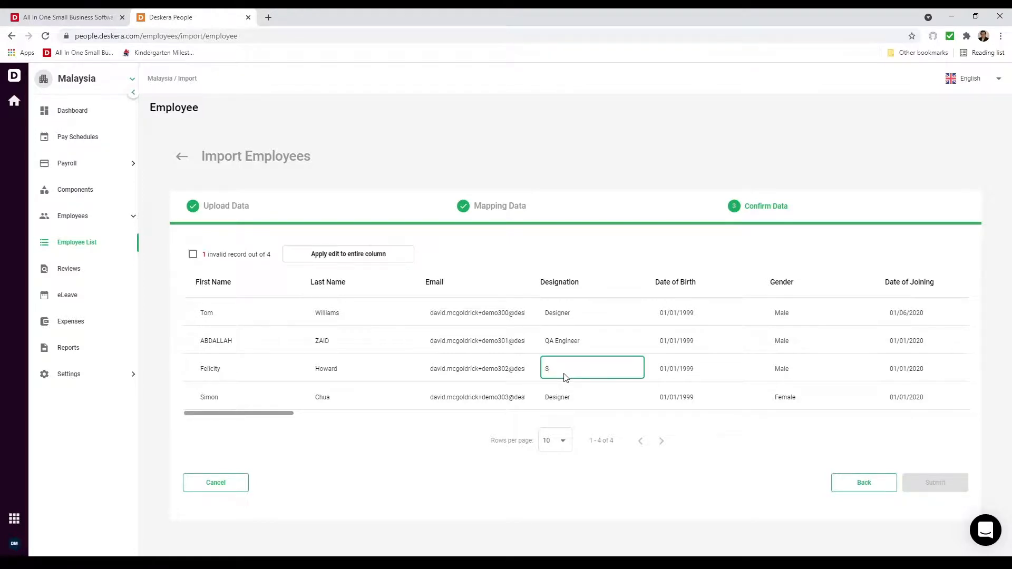
pyautogui.write('ales Head')
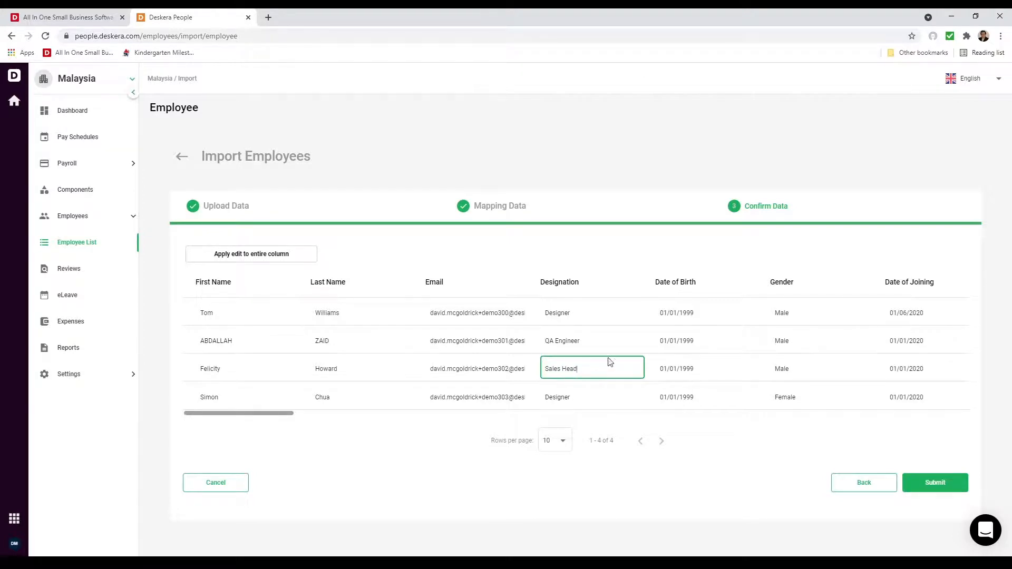
pyautogui.click(936, 483)
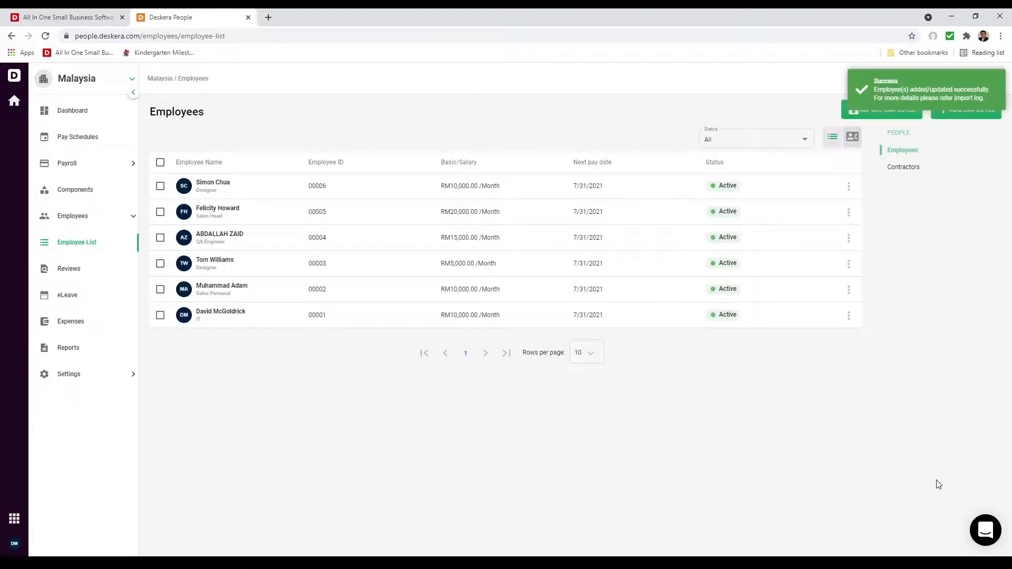
# Step: Create a Bonus Earning component, check the Percentage of Basic Salary variable basis, then set it Fixed
pyautogui.click(67, 197)
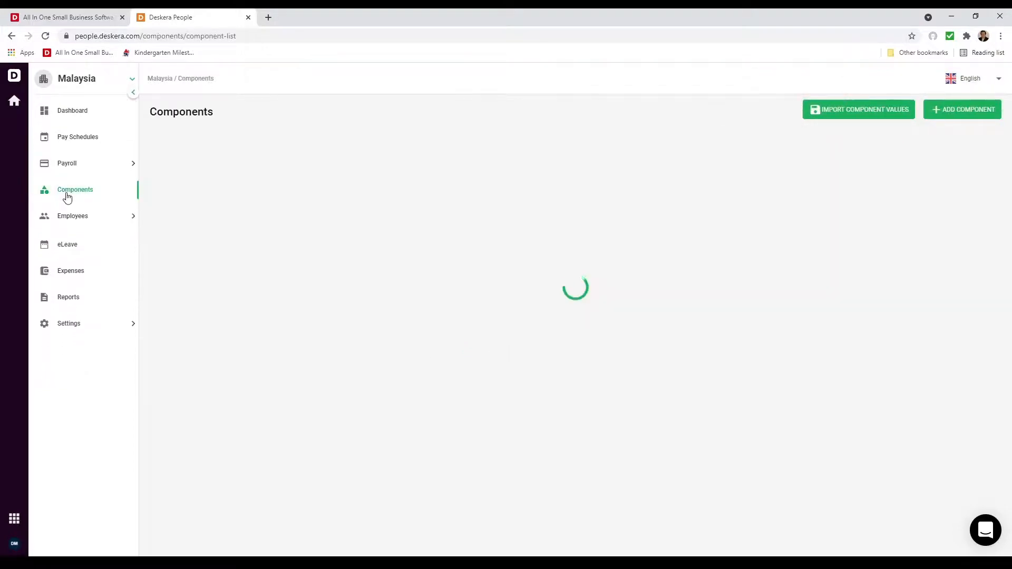
pyautogui.click(989, 115)
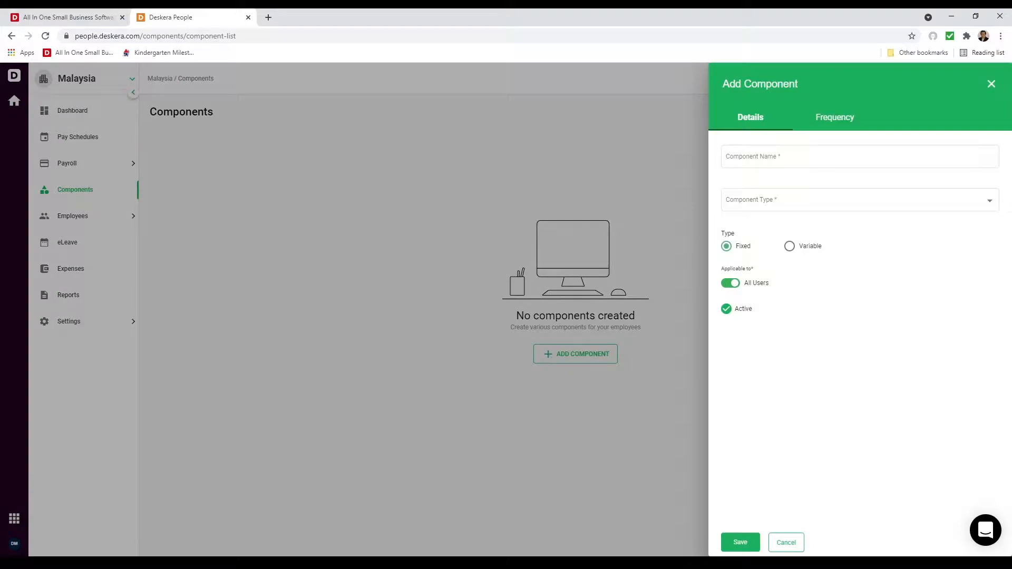
pyautogui.click(760, 156)
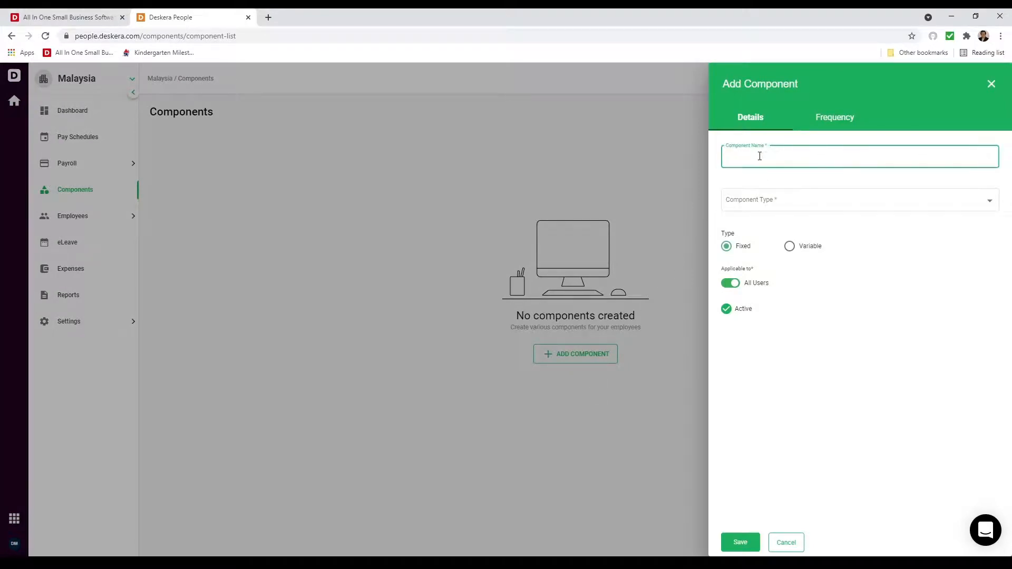
pyautogui.click(756, 199)
pyautogui.click(754, 222)
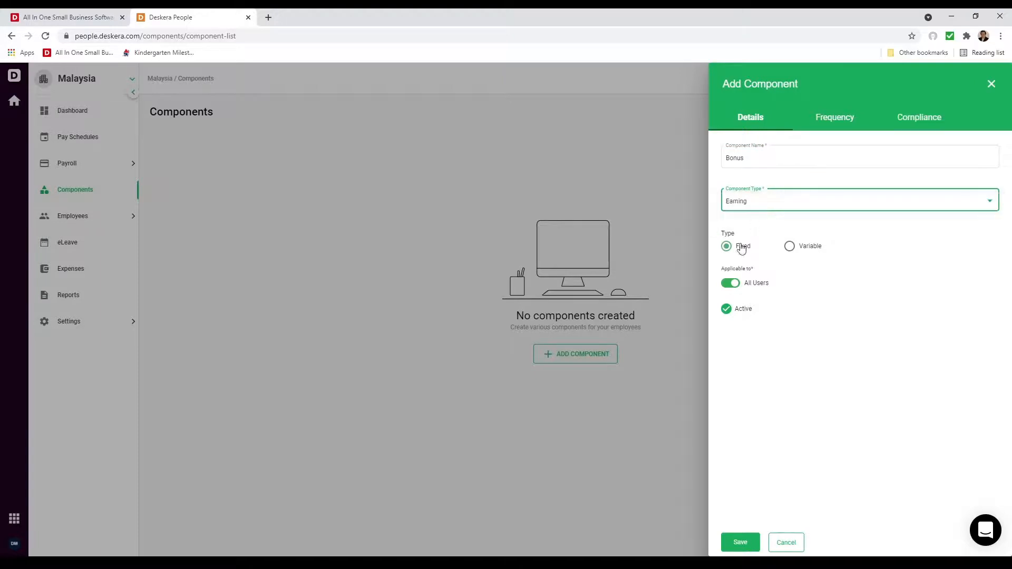
pyautogui.click(789, 246)
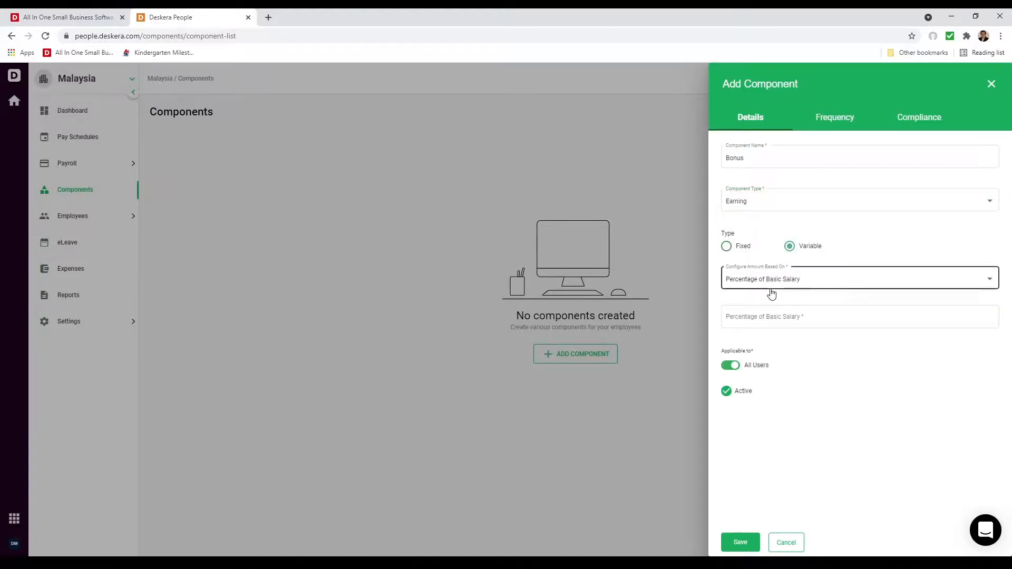
pyautogui.click(763, 288)
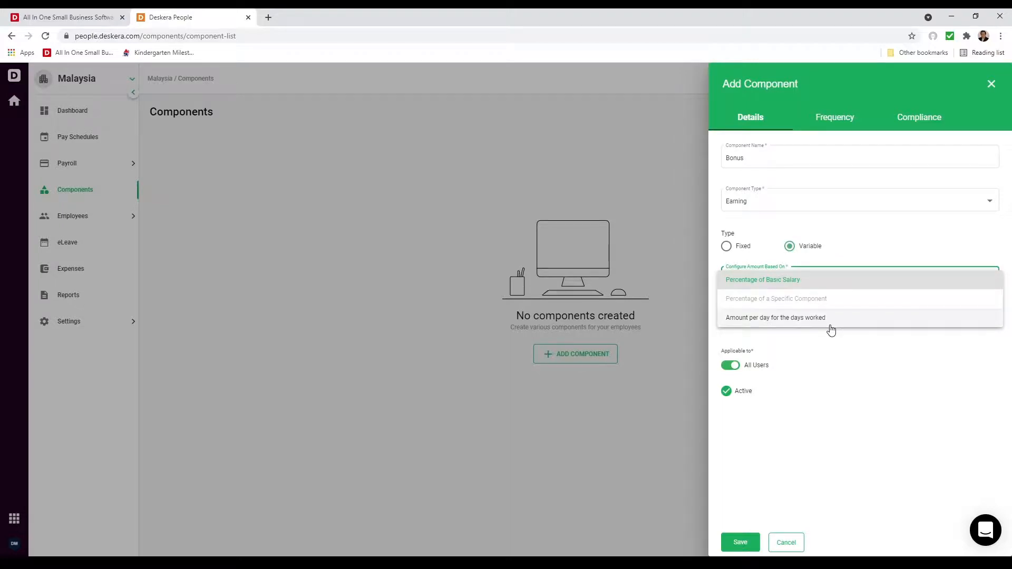
pyautogui.click(827, 355)
pyautogui.click(817, 283)
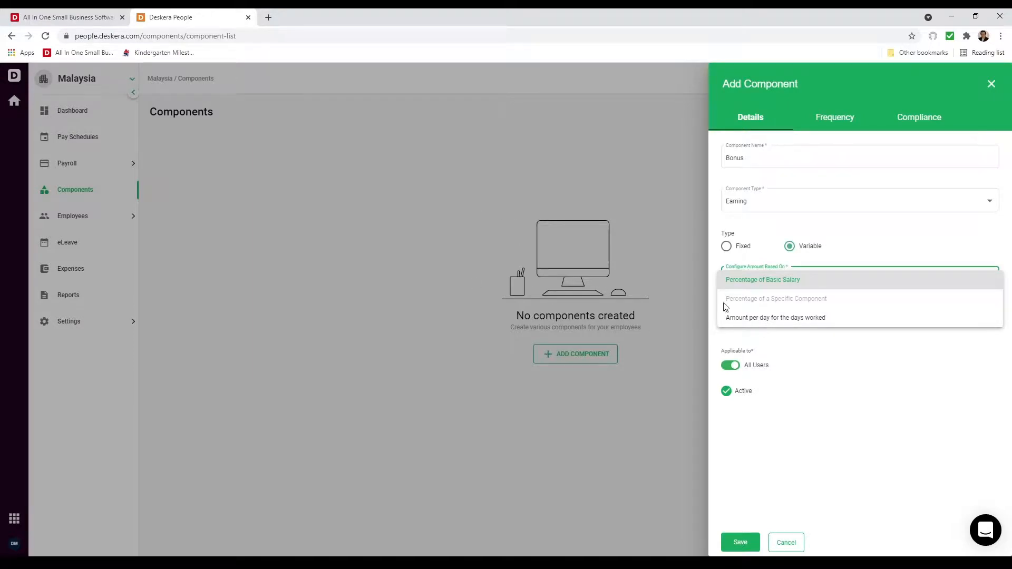
pyautogui.click(857, 384)
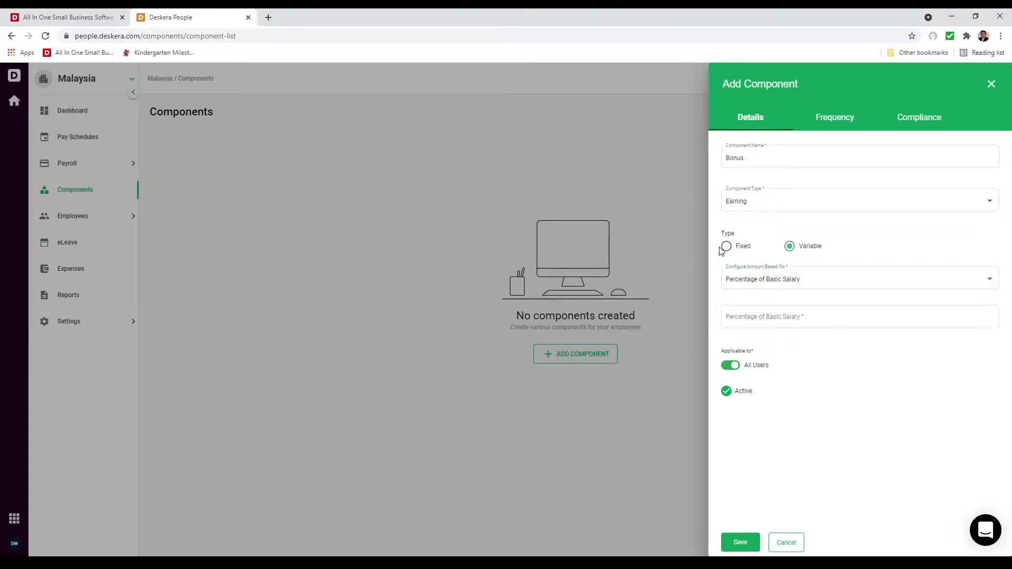
pyautogui.click(727, 247)
# Step: Set the Bonus payment frequency to Yearly and its compliance category to Remuneration
pyautogui.click(845, 124)
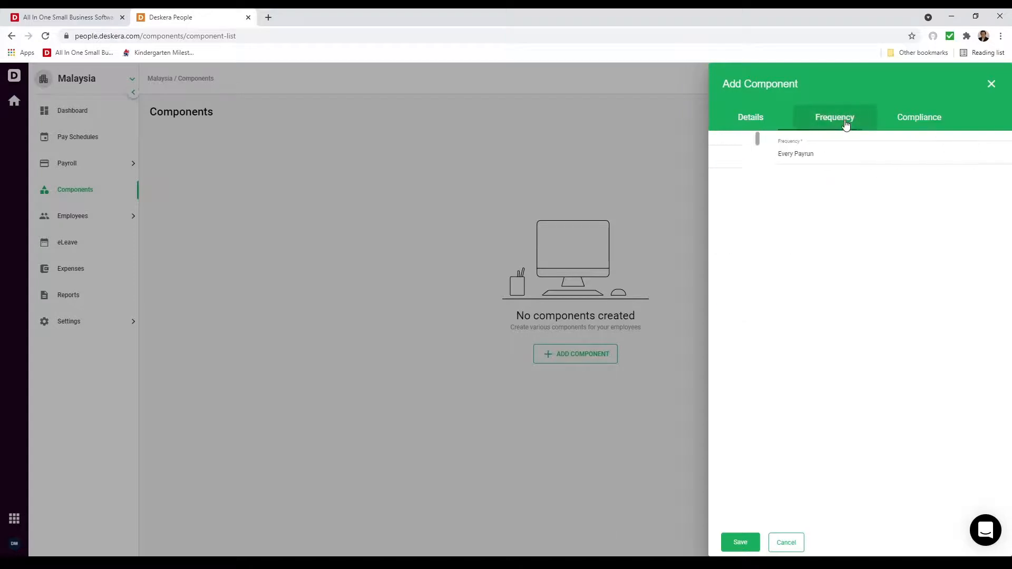
pyautogui.click(820, 165)
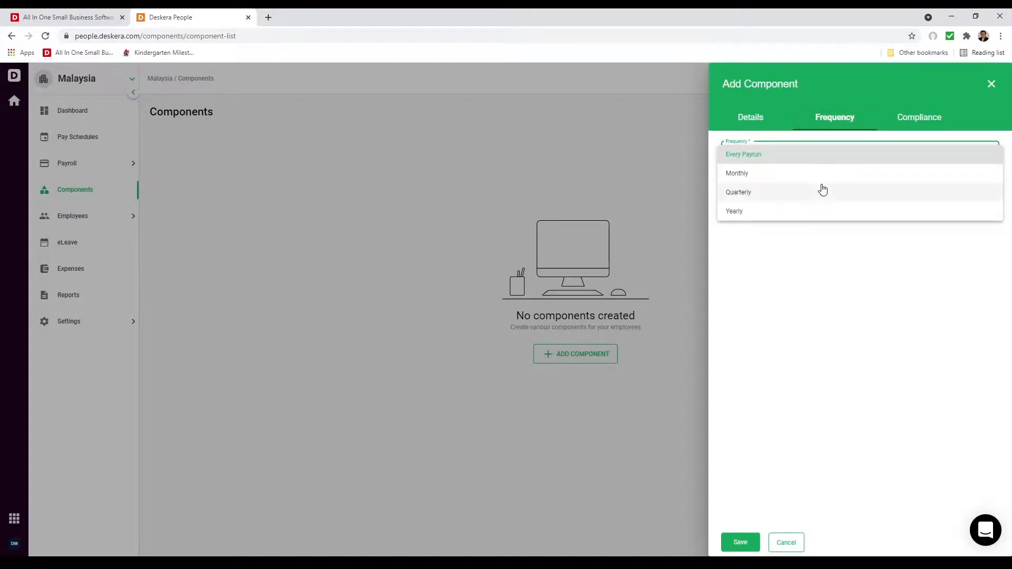
pyautogui.click(816, 215)
pyautogui.click(906, 124)
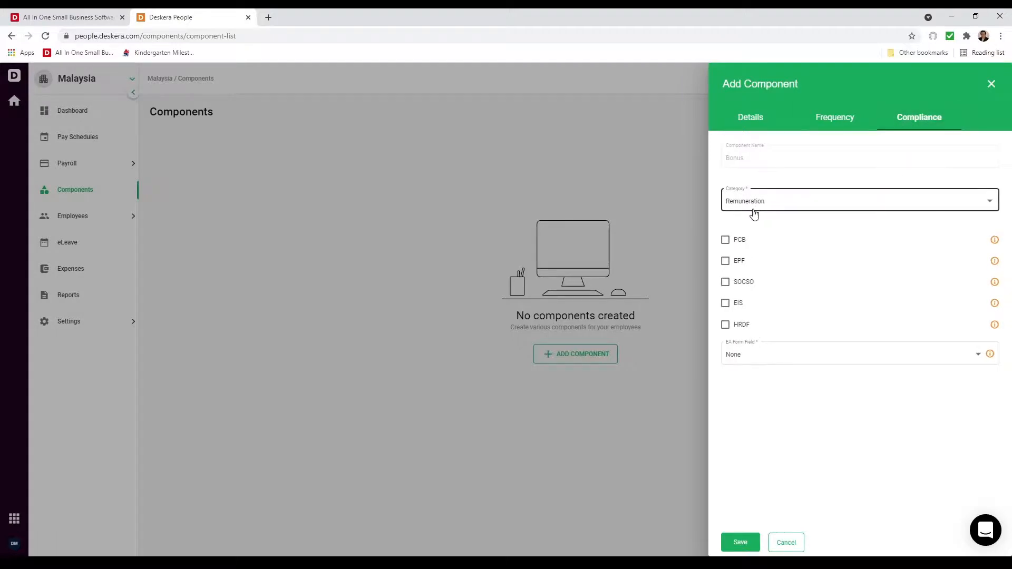
pyautogui.click(752, 207)
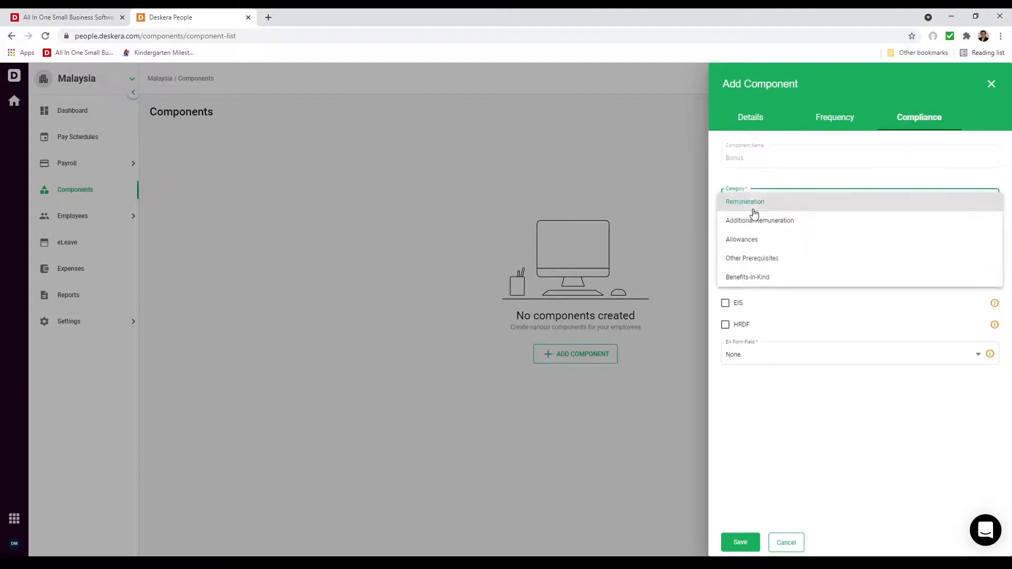
pyautogui.click(805, 408)
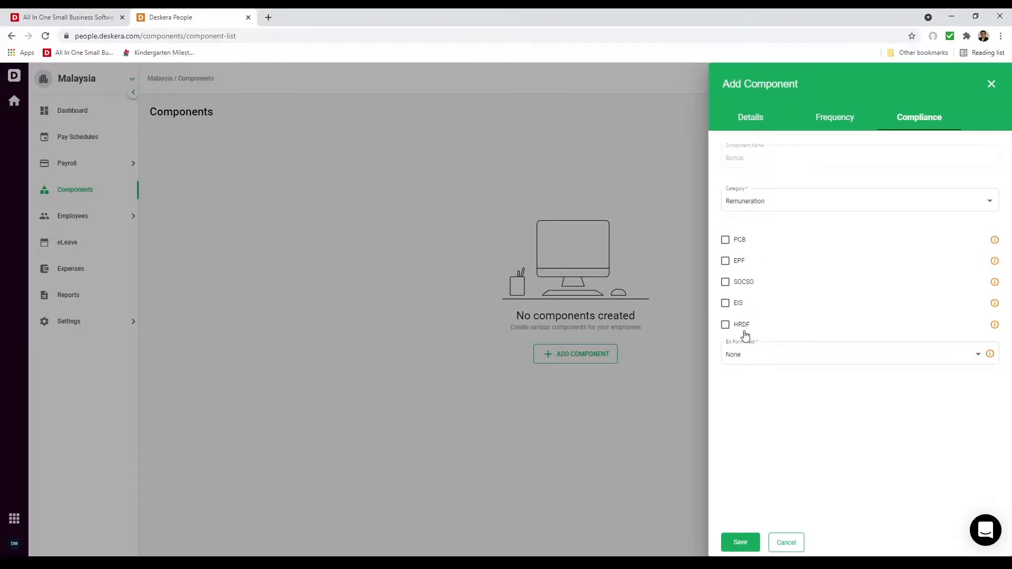
# Step: Leave the EA Form field as None and save the Bonus component
pyautogui.click(852, 352)
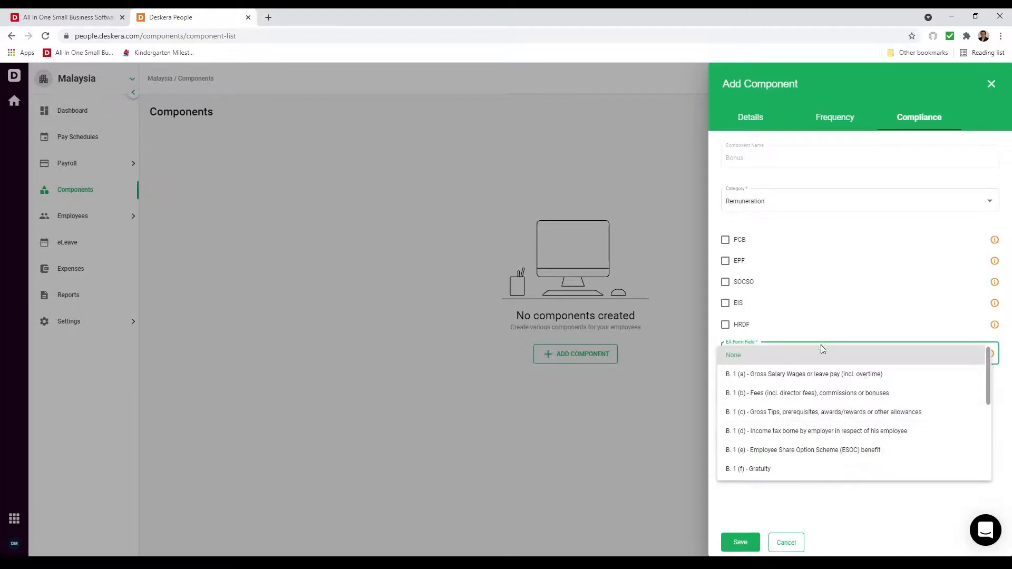
pyautogui.click(854, 520)
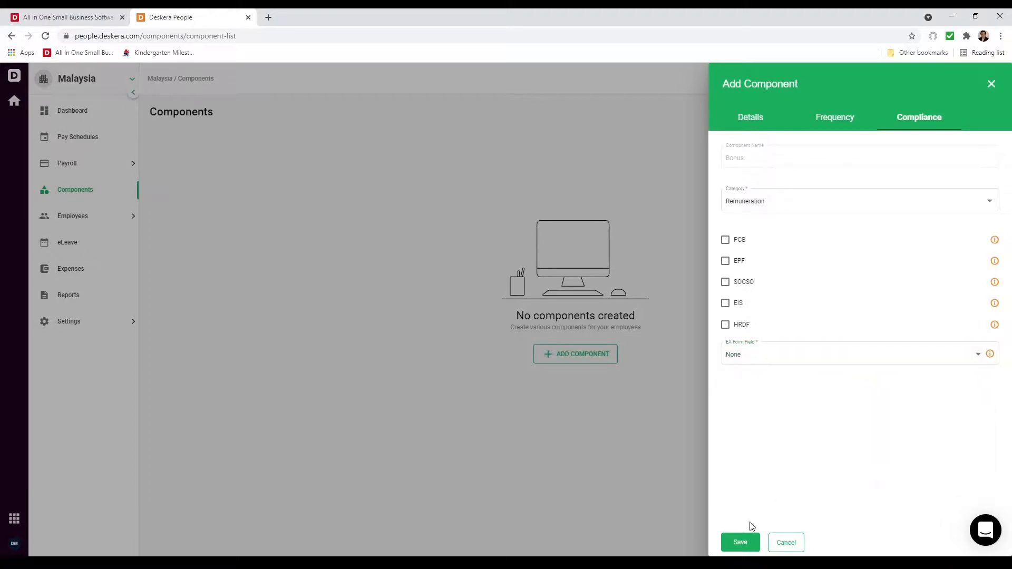
pyautogui.click(740, 543)
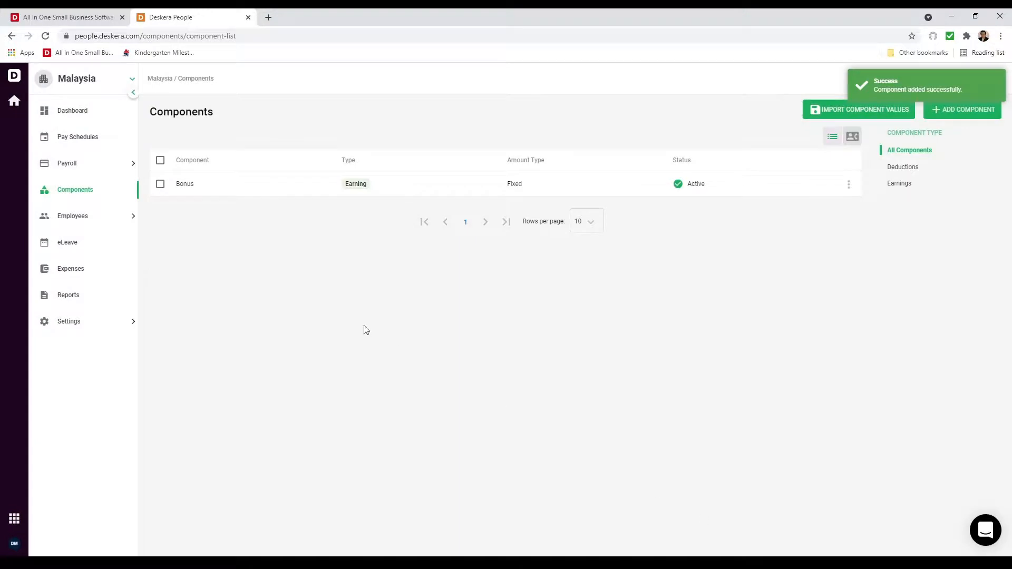
pyautogui.click(91, 169)
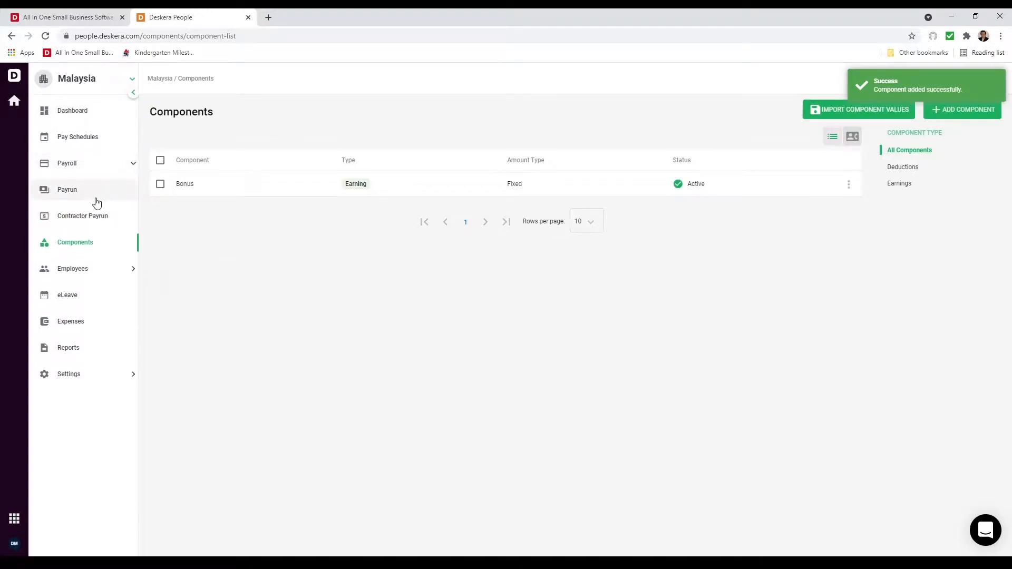
pyautogui.click(96, 199)
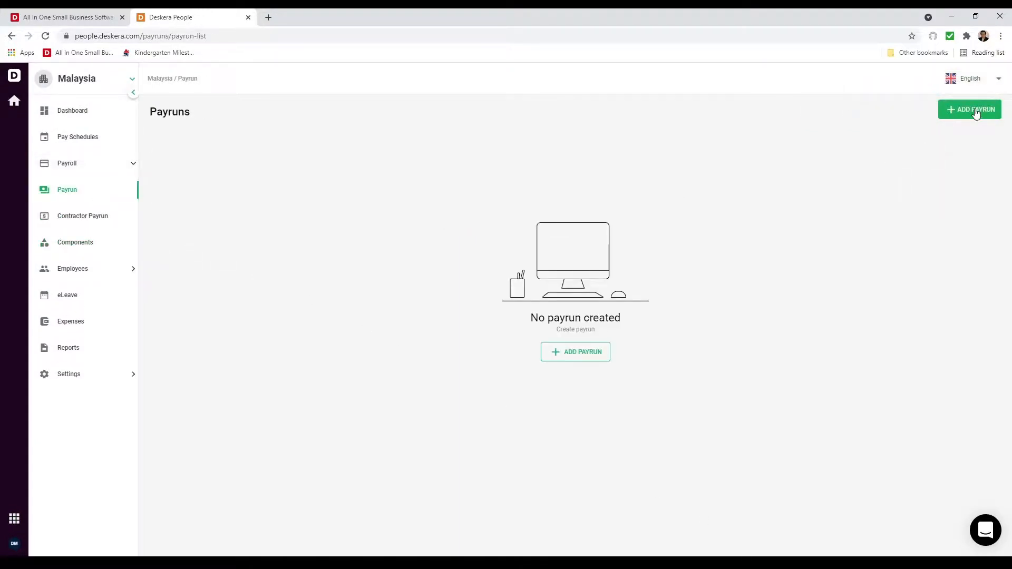
# Step: Add a Monthly payrun with a 01/07/2021–31/07/2021 work period
pyautogui.click(975, 111)
pyautogui.click(763, 158)
pyautogui.click(762, 161)
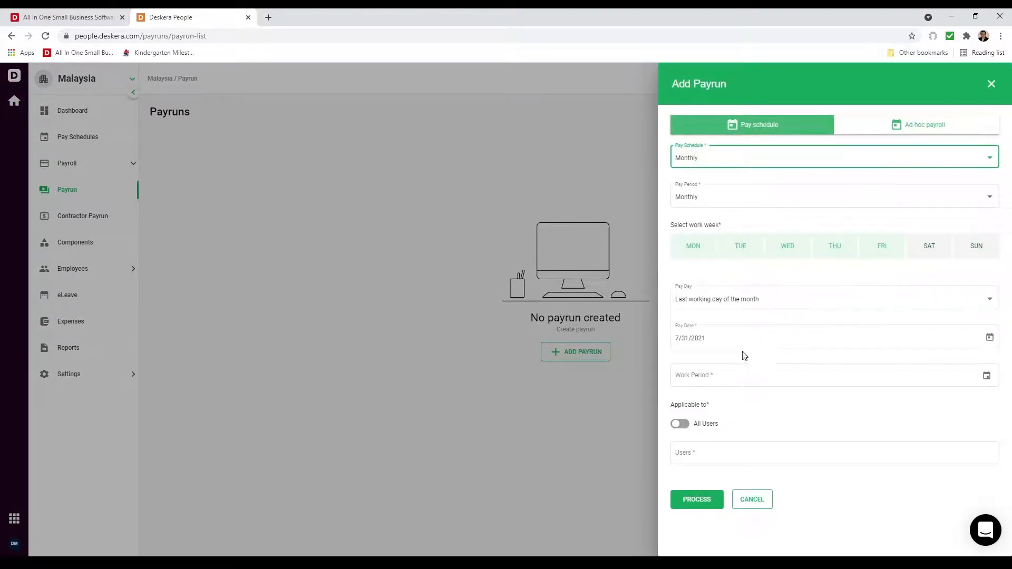
pyautogui.click(990, 378)
pyautogui.click(989, 378)
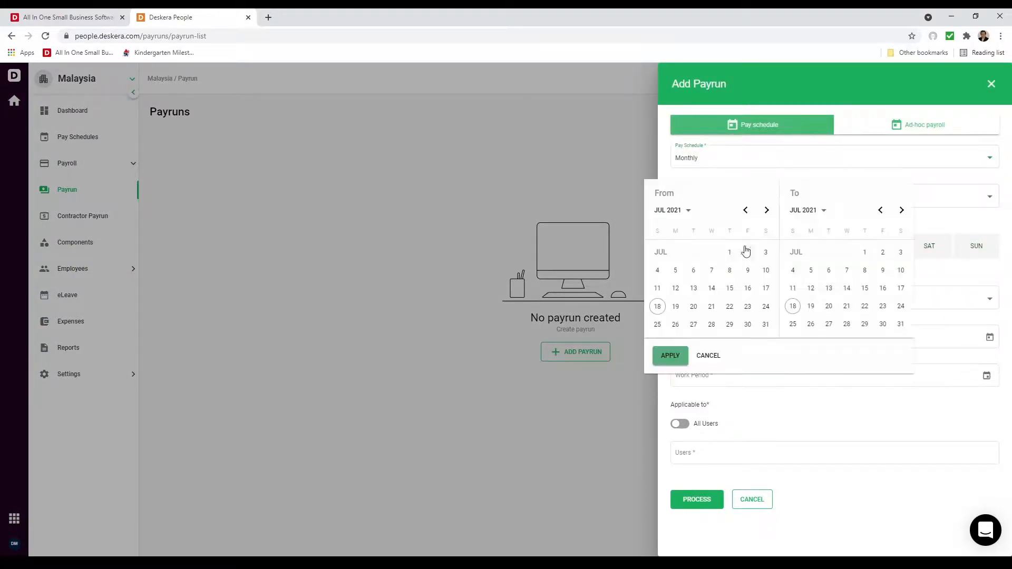
pyautogui.click(730, 253)
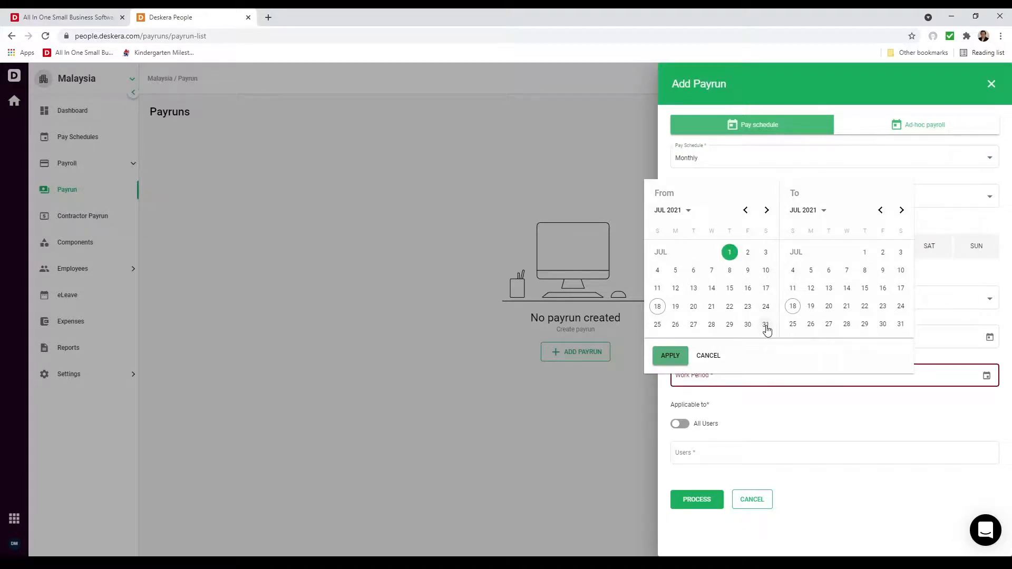
pyautogui.click(901, 324)
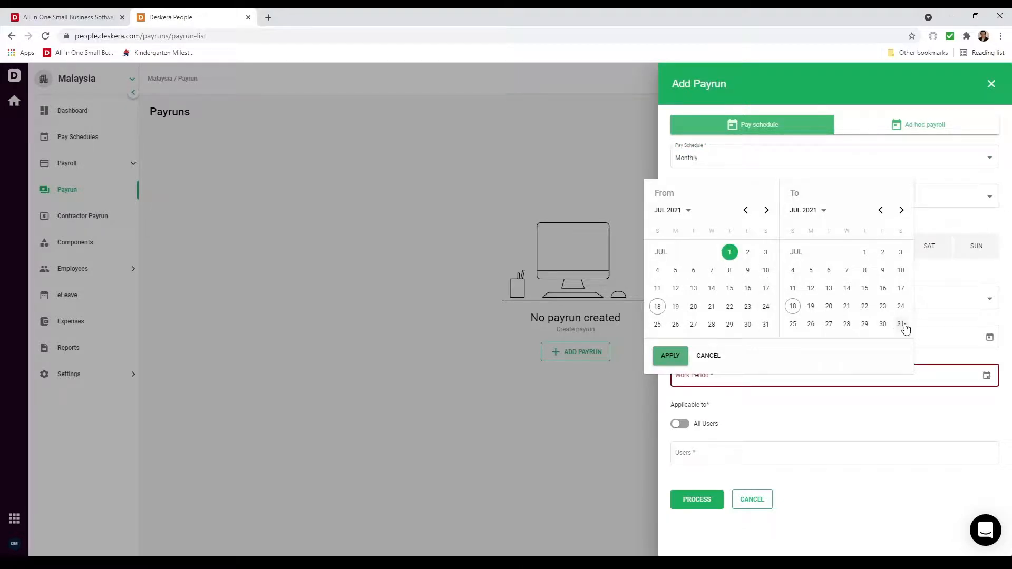
pyautogui.click(669, 358)
# Step: Apply the July payrun to all users and process it
pyautogui.click(681, 427)
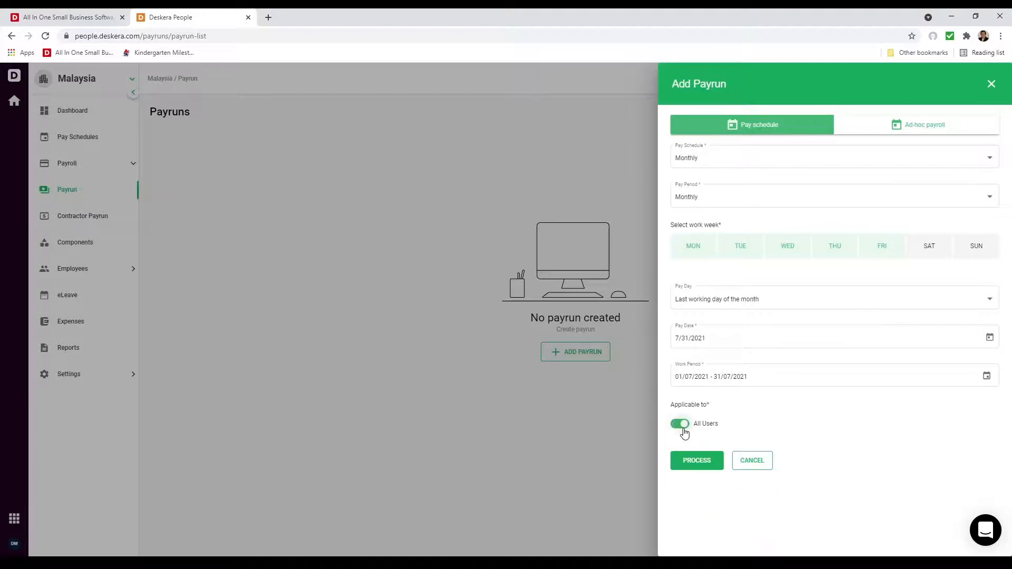
pyautogui.click(682, 425)
pyautogui.click(711, 457)
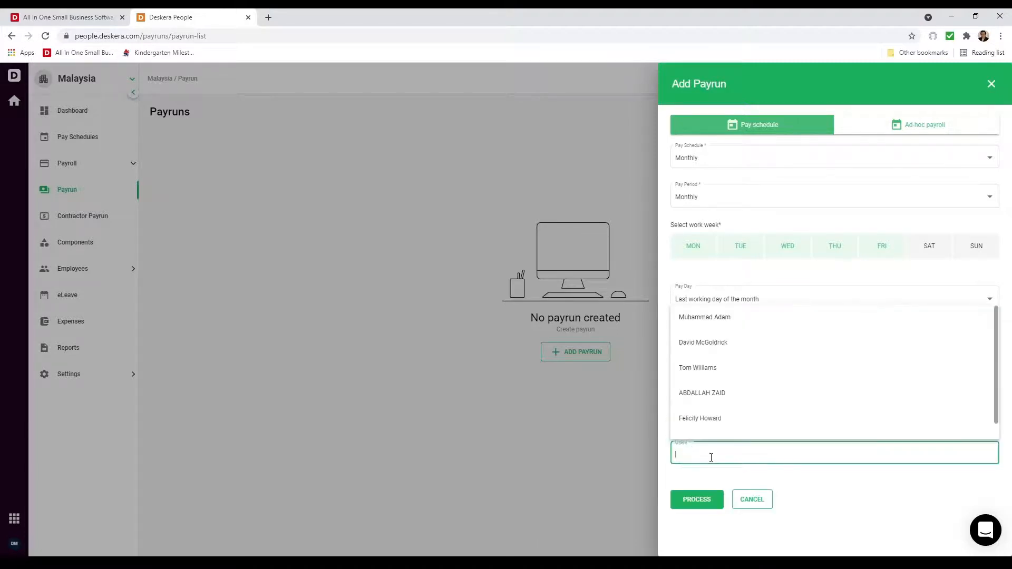
pyautogui.click(718, 347)
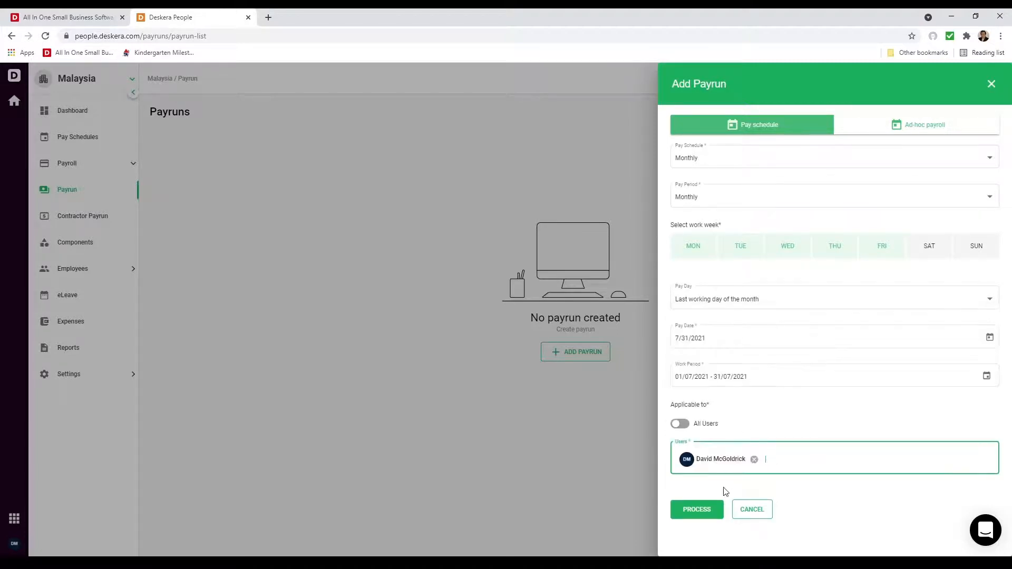
pyautogui.click(681, 425)
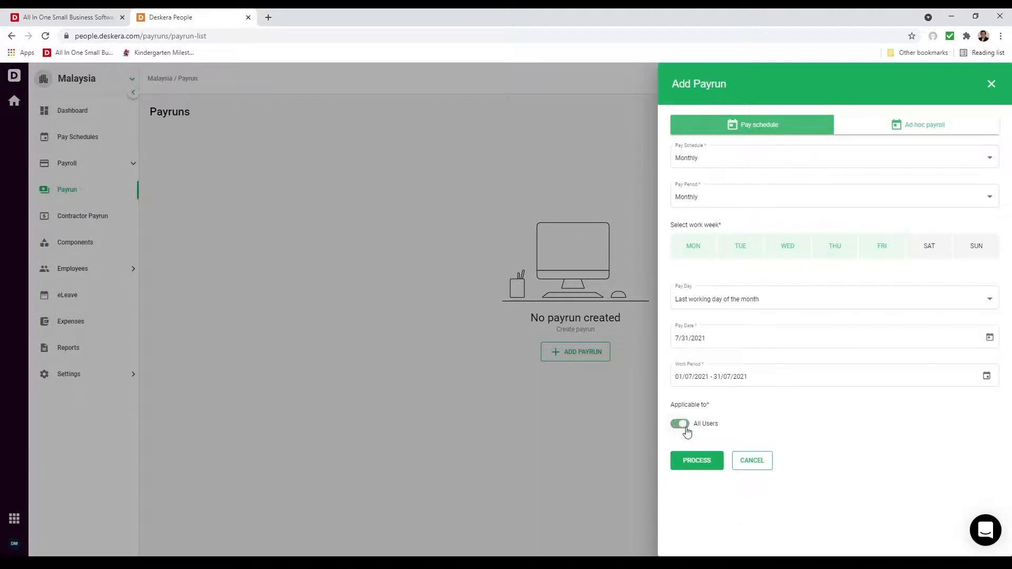
pyautogui.click(707, 471)
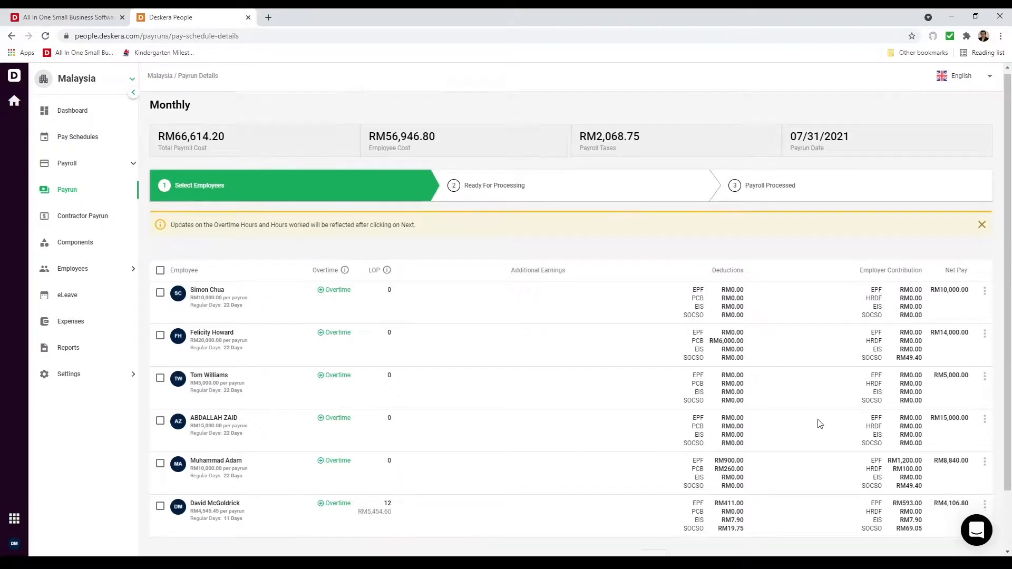
# Step: Expand the RM15,000.00 employee's overtime and leave the 1.5x and 2x OT hours at zero
pyautogui.scroll(-2, 818, 422)
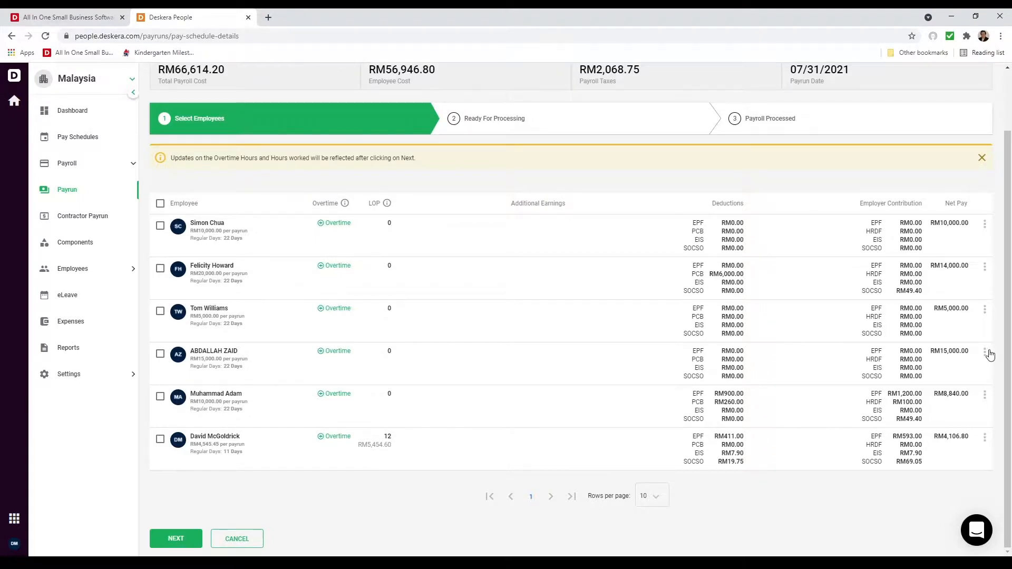
pyautogui.click(985, 352)
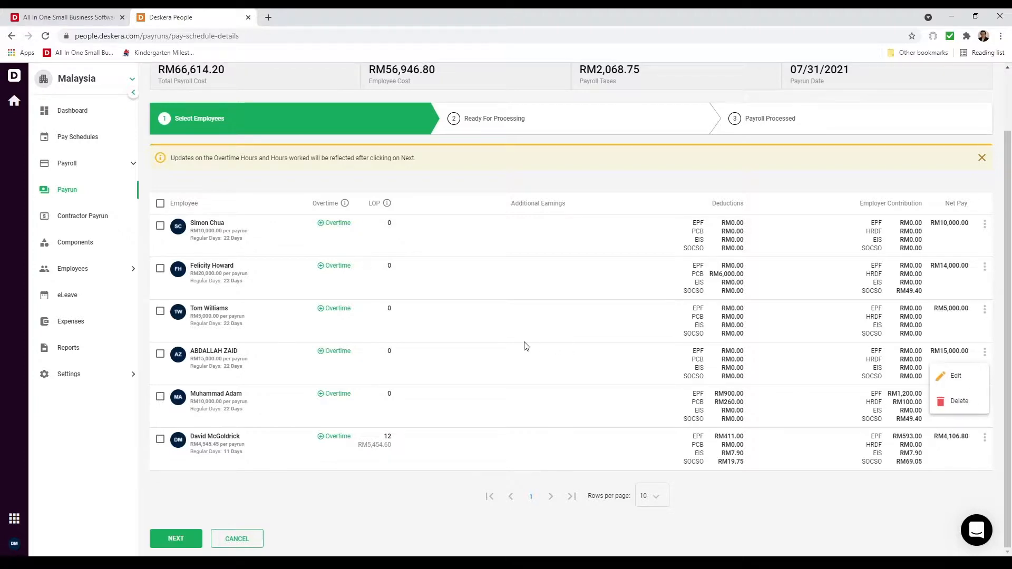
pyautogui.click(321, 357)
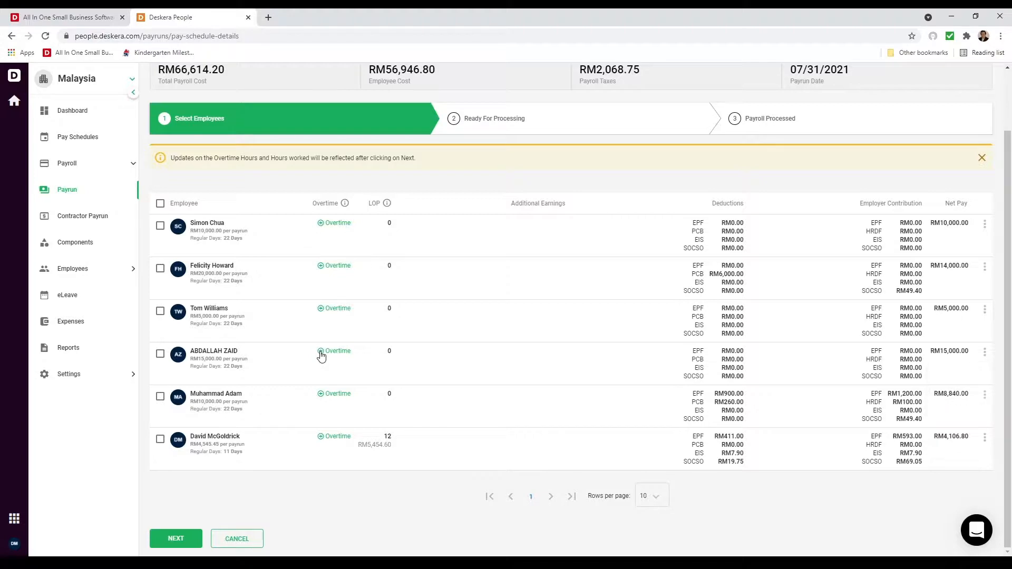
pyautogui.click(321, 356)
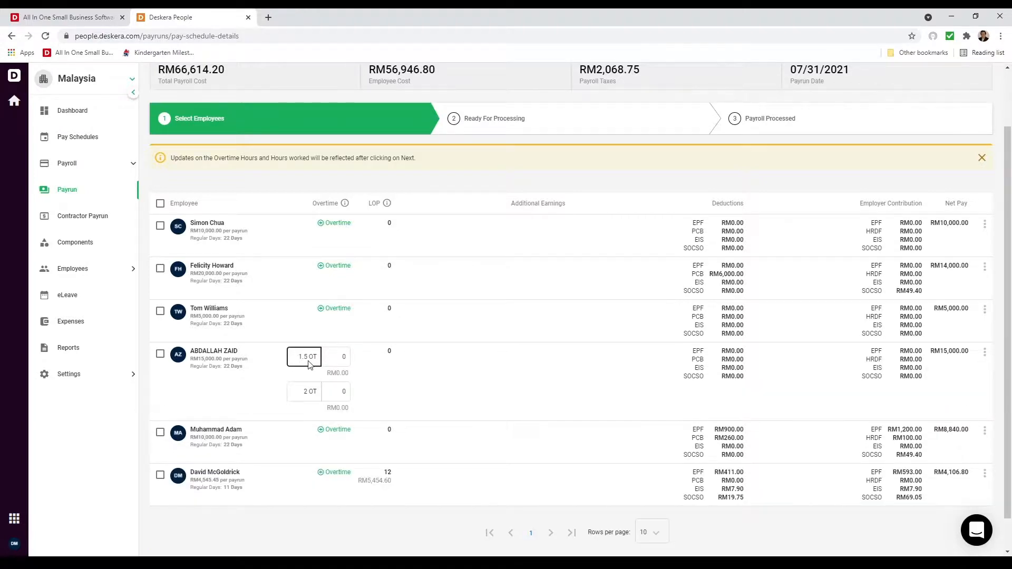
pyautogui.click(308, 363)
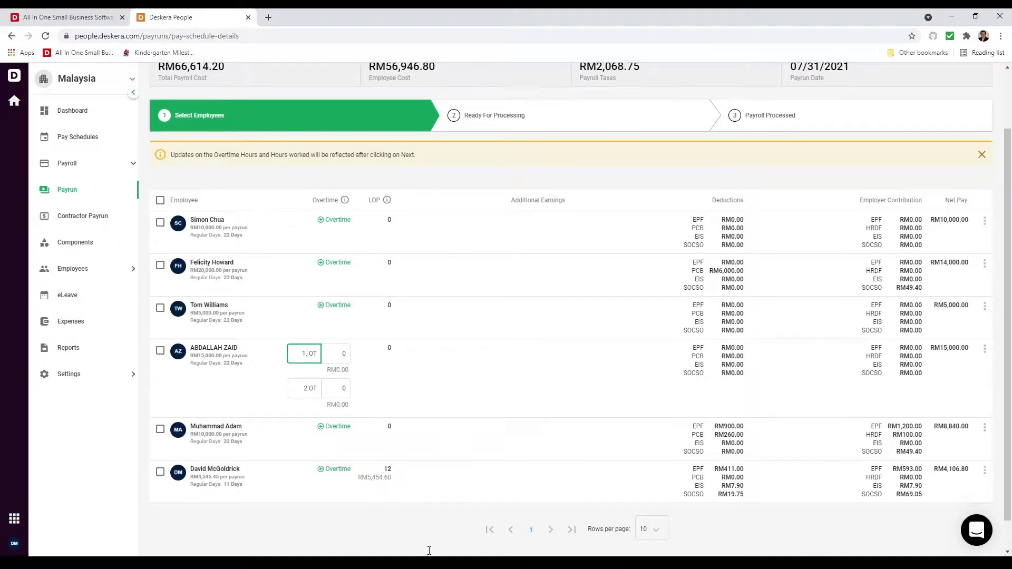
pyautogui.scroll(-1, 396, 532)
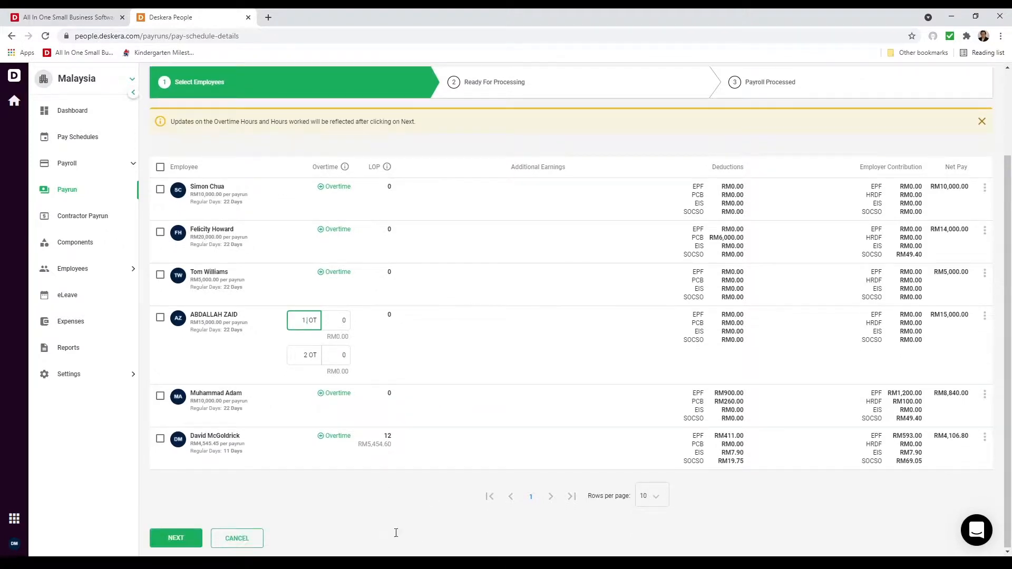
pyautogui.click(353, 515)
# Step: Move the payrun to Ready For Processing, confirm payroll accuracy, and process the July payroll
pyautogui.click(174, 538)
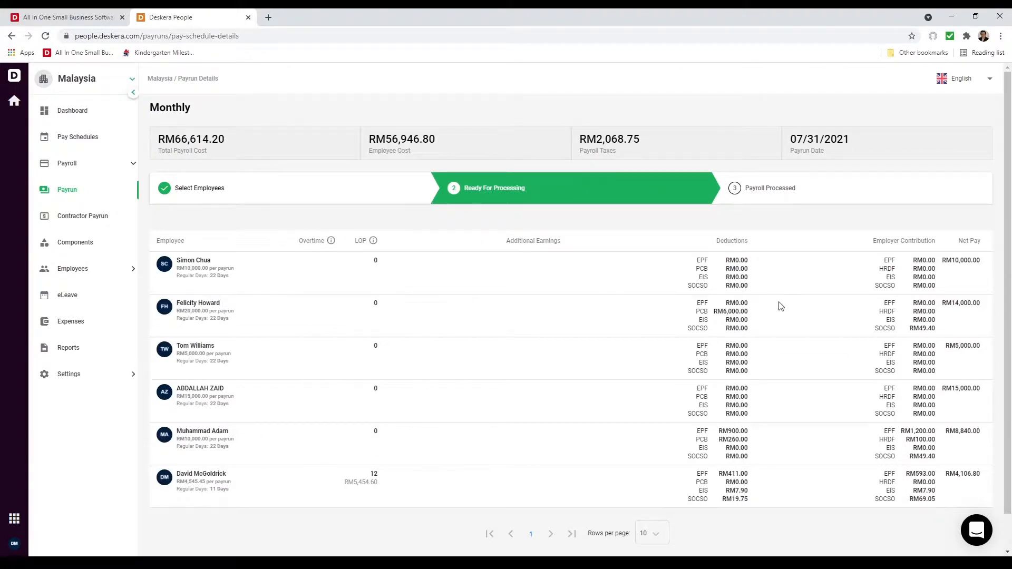
pyautogui.scroll(-1, 788, 482)
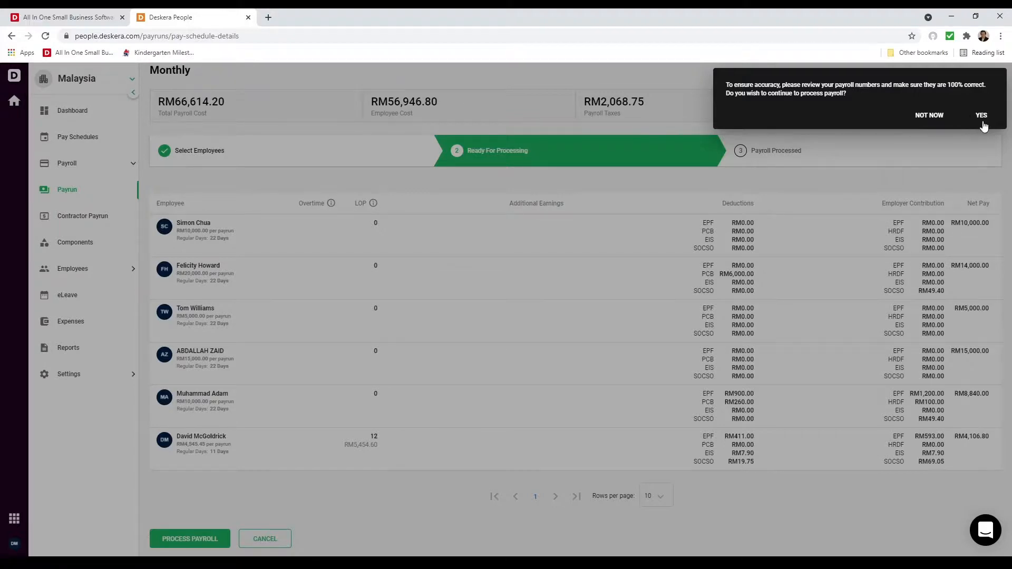
pyautogui.click(929, 116)
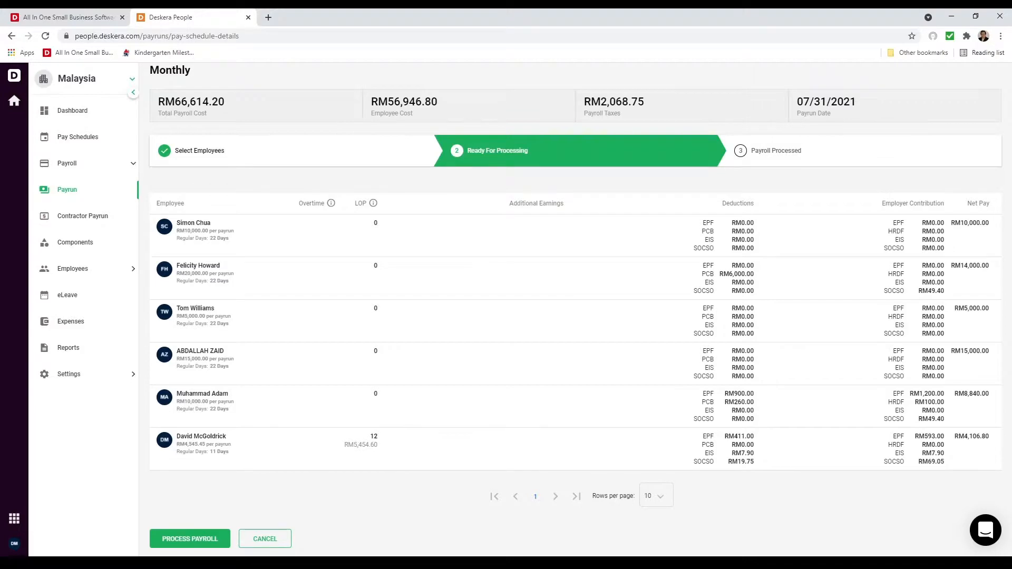
pyautogui.click(191, 540)
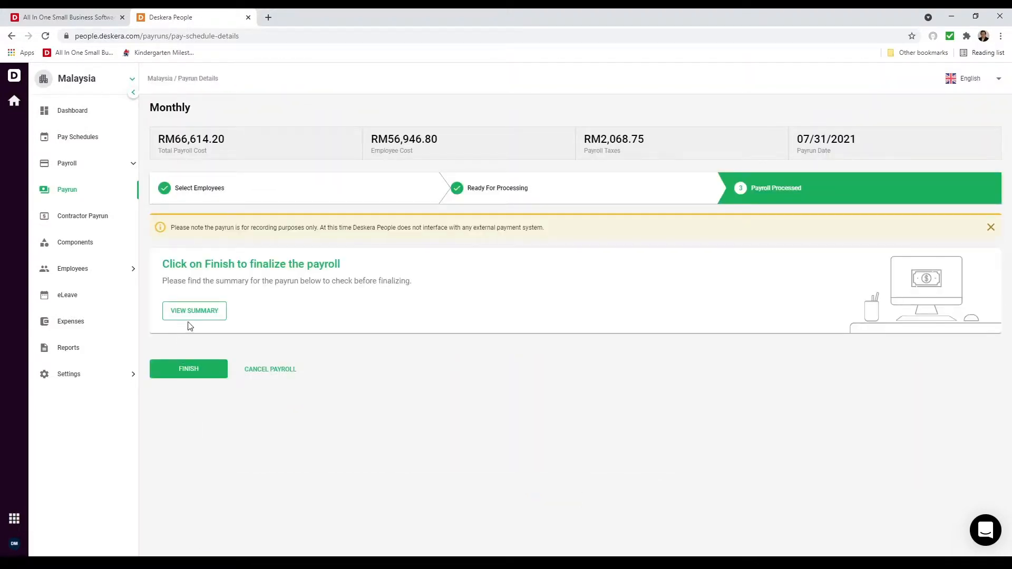
# Step: Review the July payrun's payment summary, then finalize the payroll
pyautogui.click(198, 312)
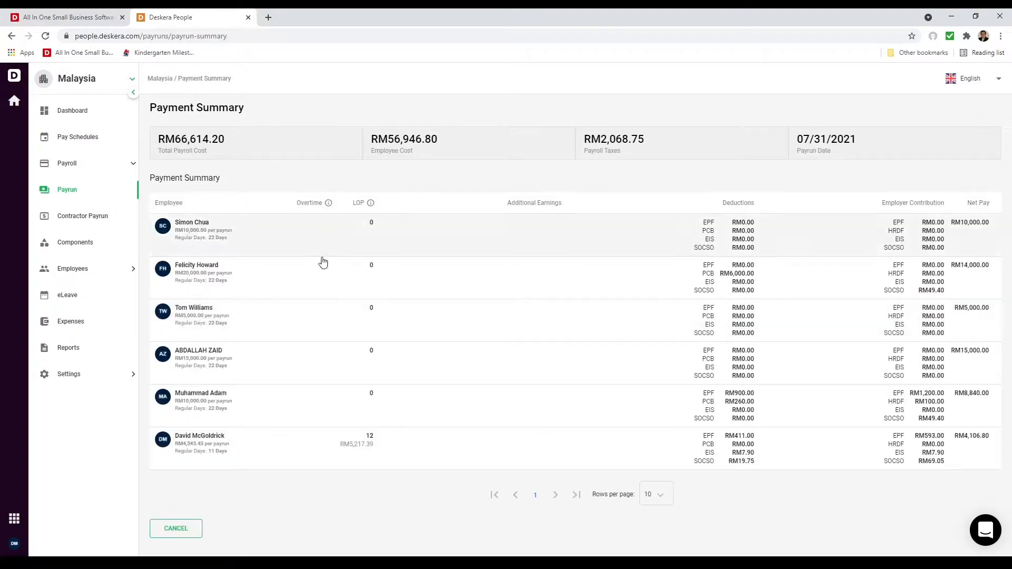
pyautogui.click(176, 528)
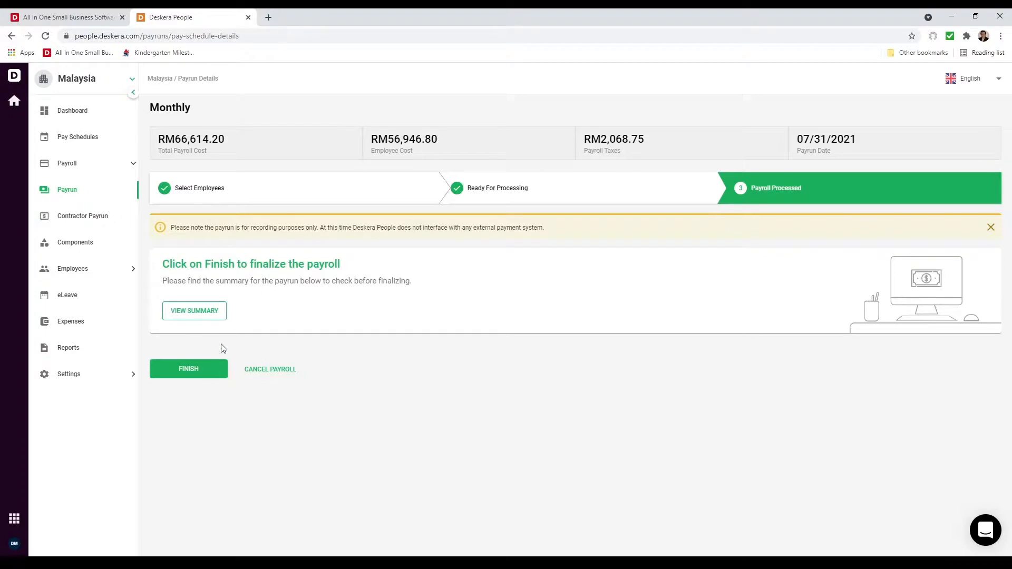
pyautogui.click(213, 375)
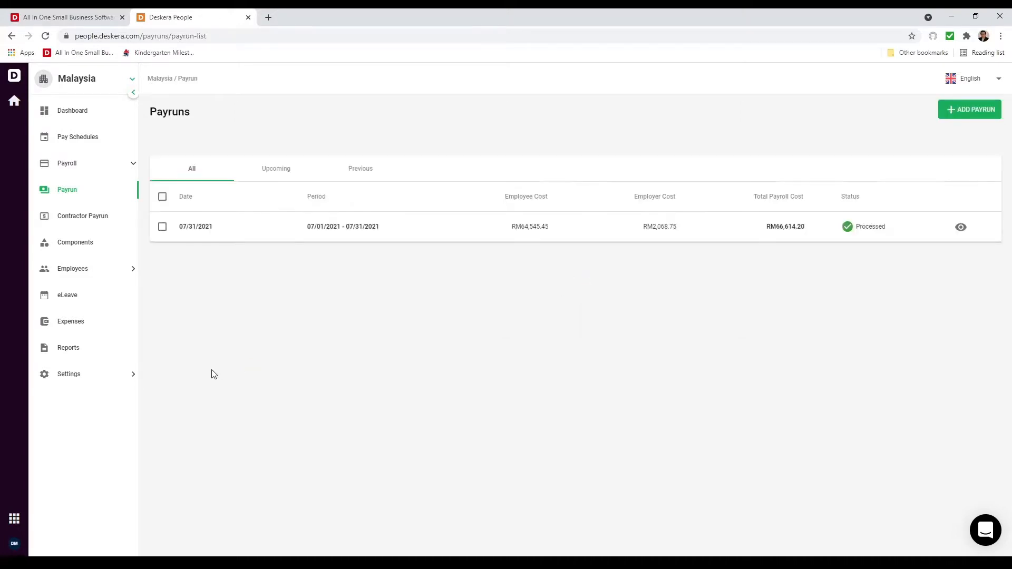
# Step: View the processed payrun's payment summary, then open the sales employee's details page
pyautogui.click(961, 228)
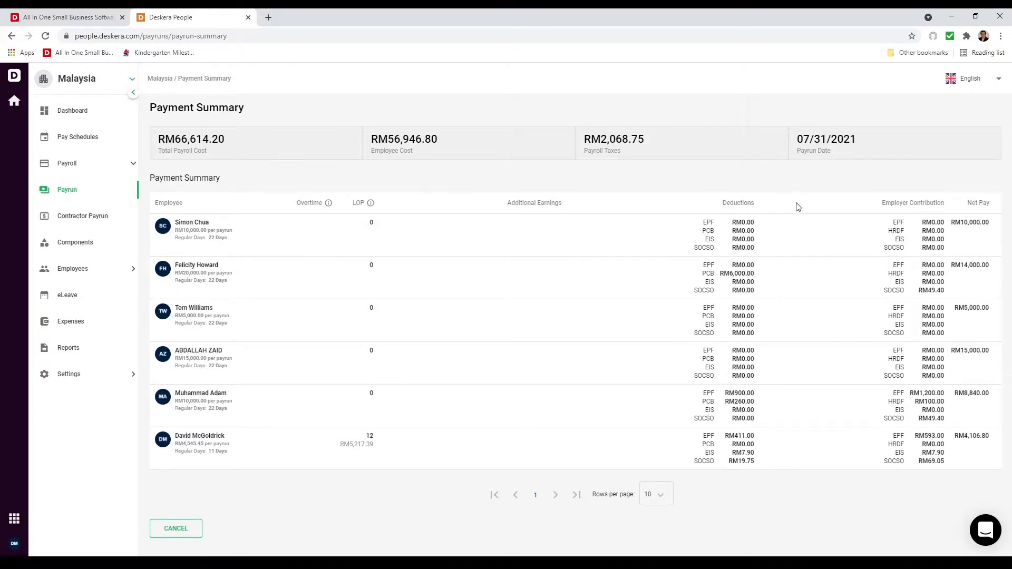
pyautogui.click(66, 270)
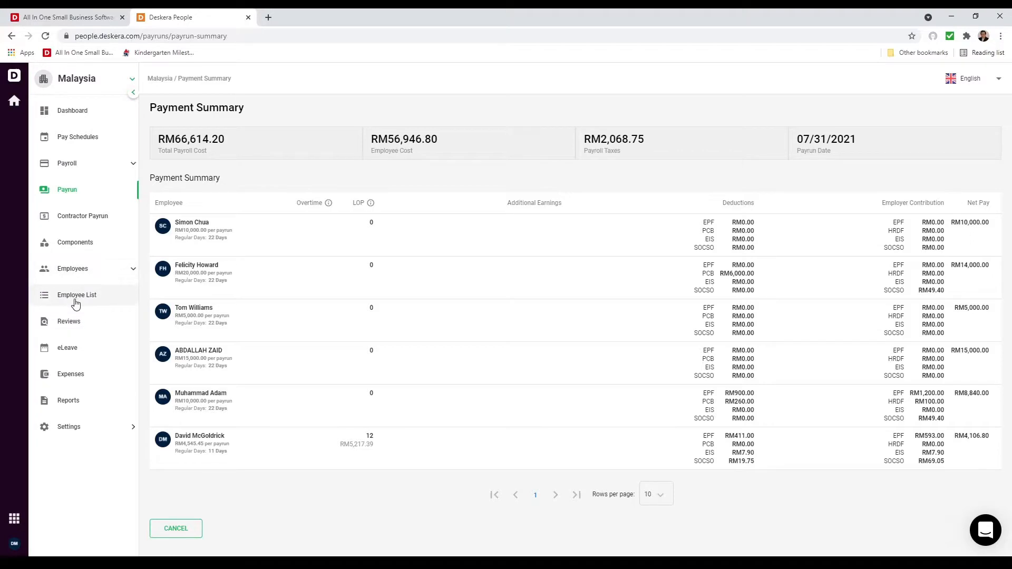
pyautogui.click(75, 301)
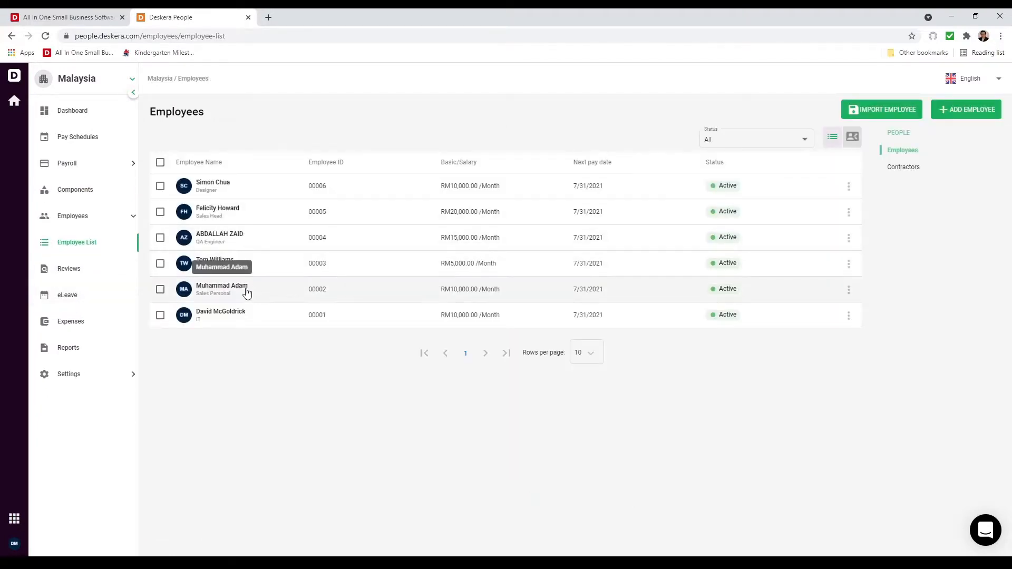
pyautogui.click(285, 295)
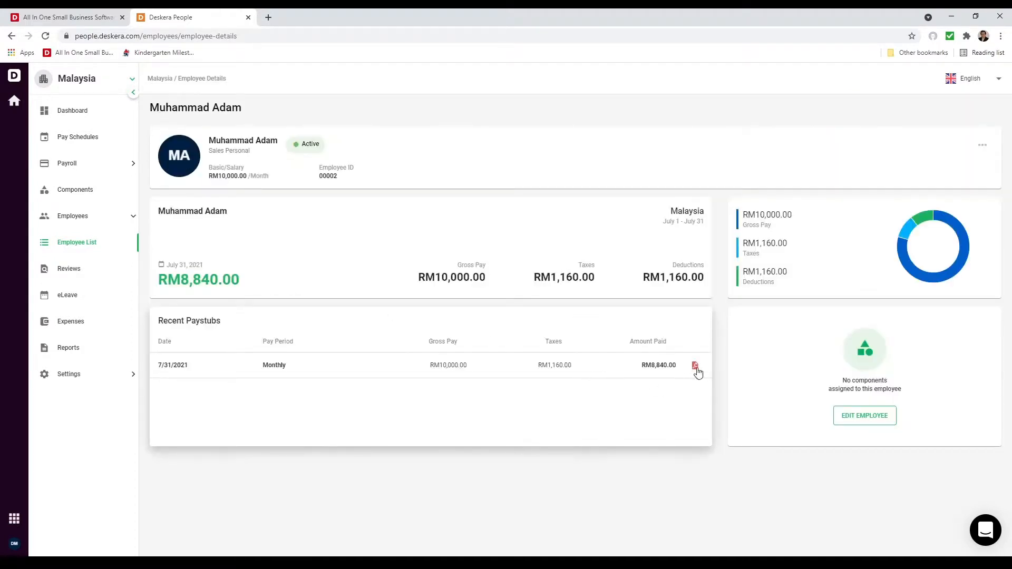
# Step: Download and review the 7/31/2021 paystub PDF showing net pay RM8,840.00
pyautogui.click(696, 366)
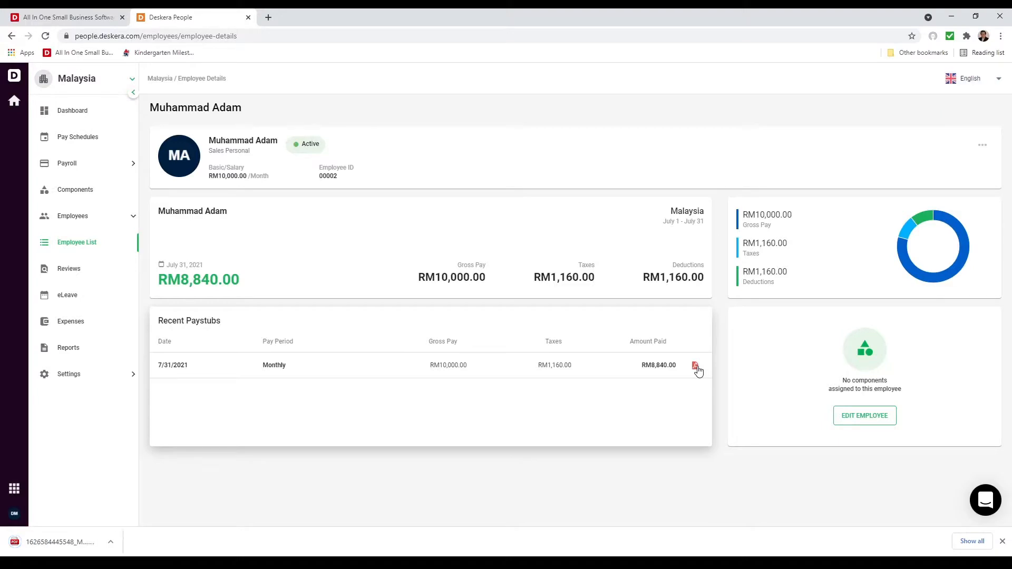
pyautogui.click(62, 540)
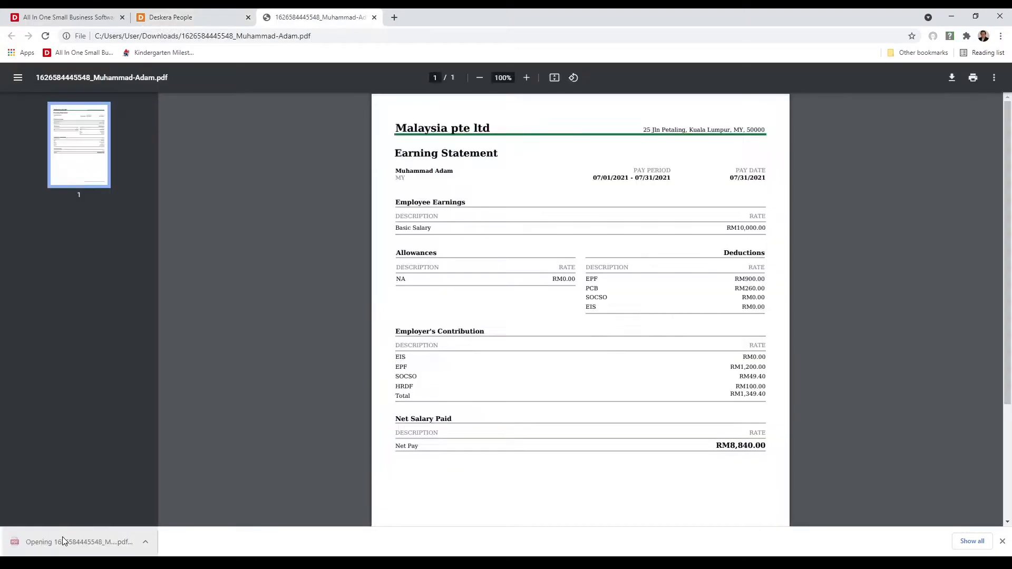
pyautogui.scroll(-3, 477, 447)
pyautogui.scroll(3, 477, 447)
pyautogui.click(184, 20)
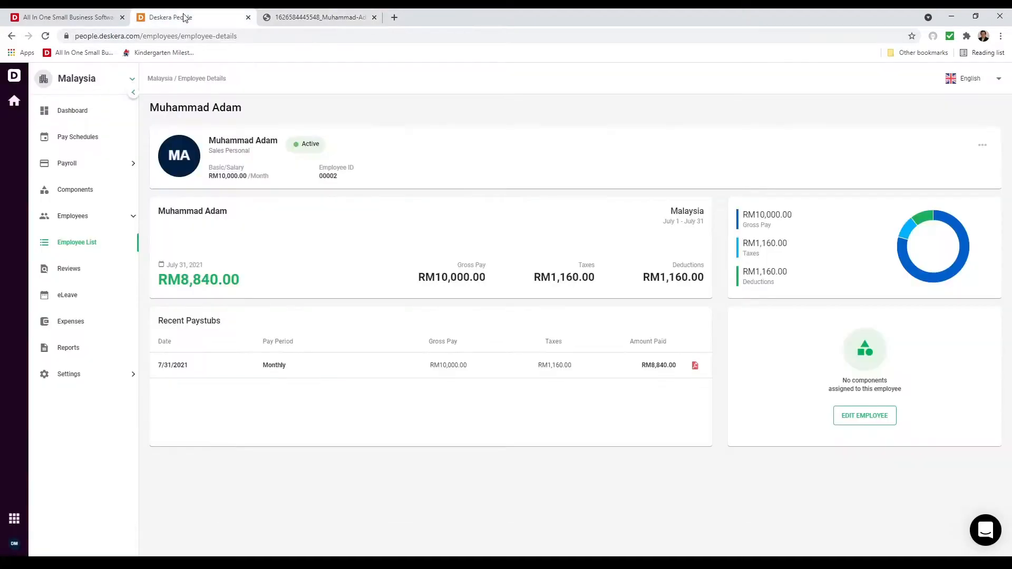
# Step: Download the July 2021 CP39 form as CP39Form.pdf, check its PCB 6260.00 total, and close the PDFs
pyautogui.click(106, 348)
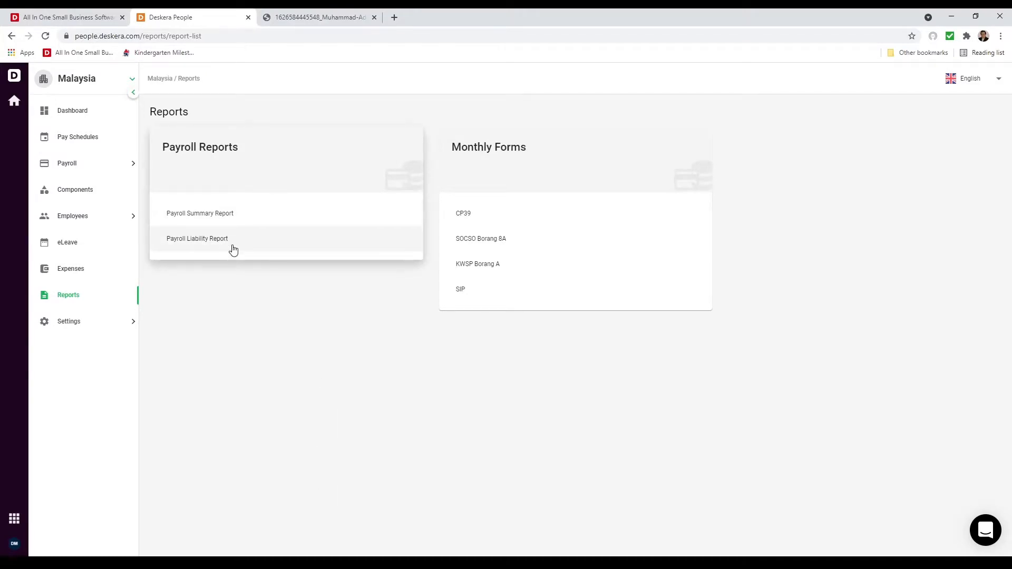
pyautogui.click(529, 211)
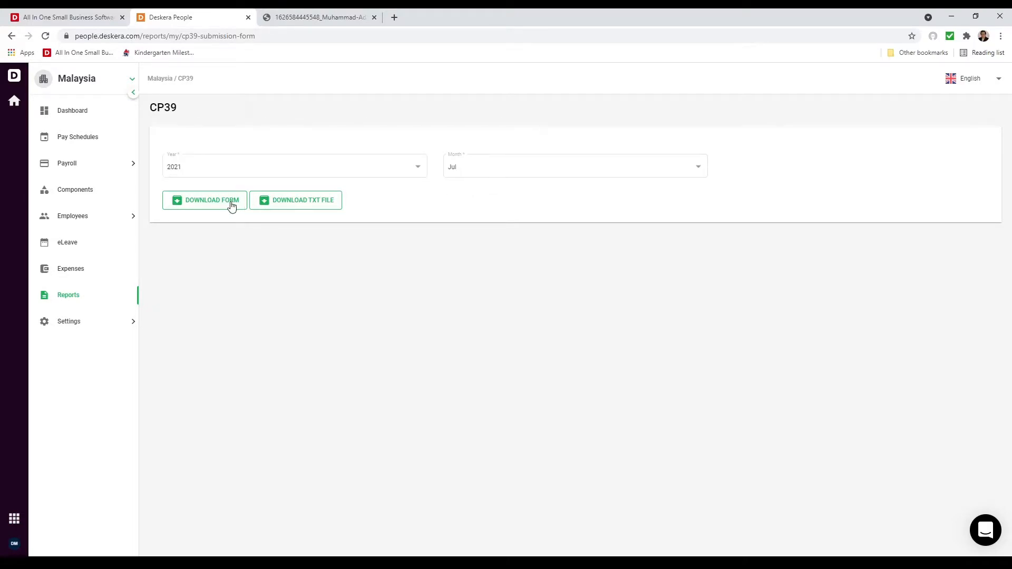
pyautogui.click(212, 204)
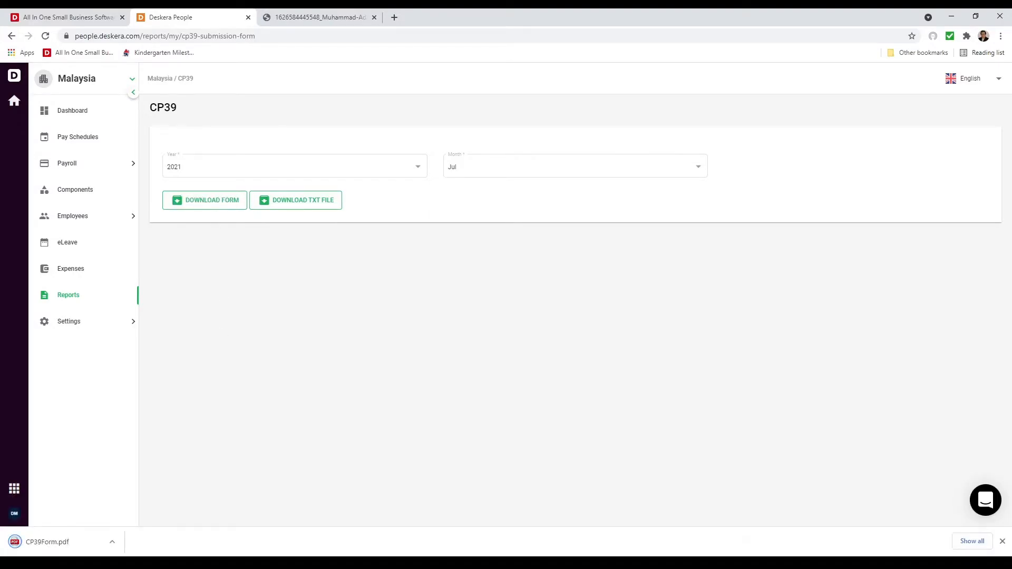
pyautogui.click(47, 542)
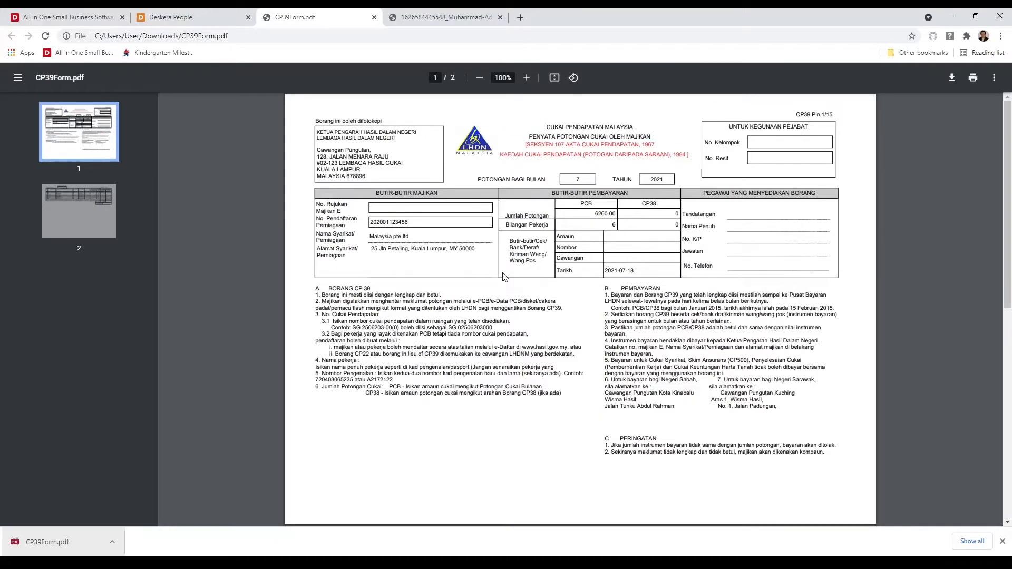
pyautogui.scroll(-8, 503, 277)
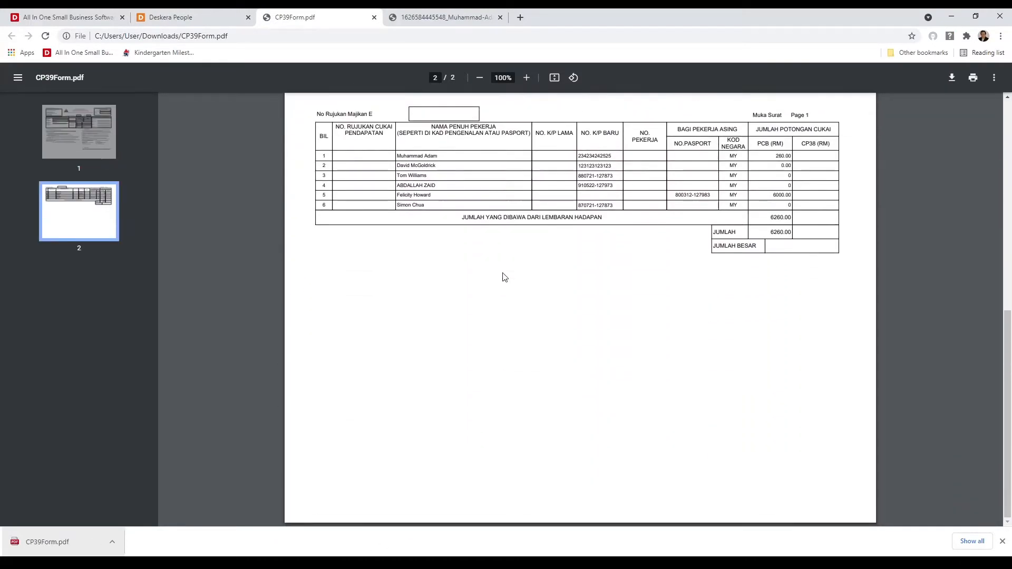
pyautogui.scroll(8, 502, 276)
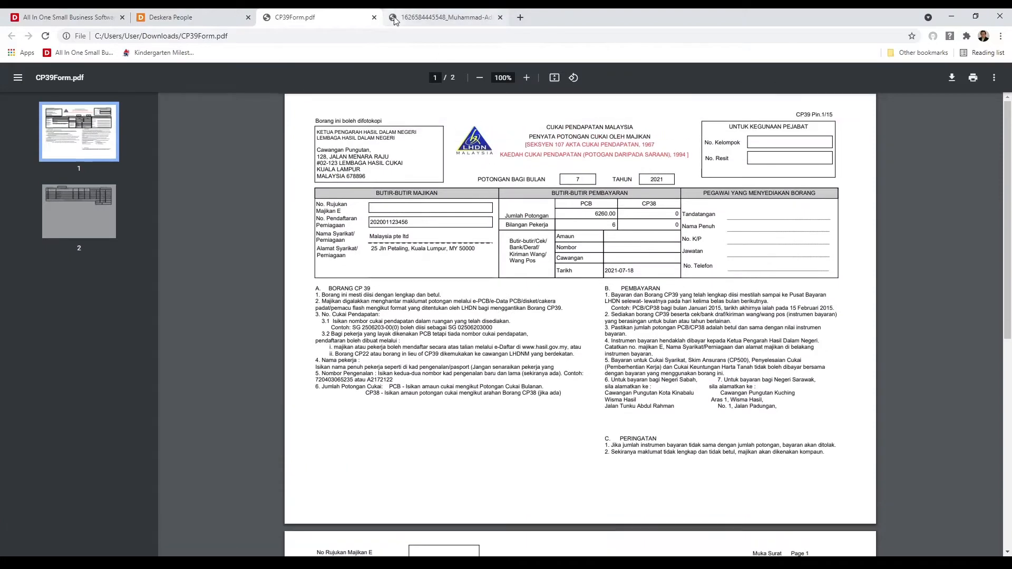
pyautogui.click(374, 18)
pyautogui.click(372, 18)
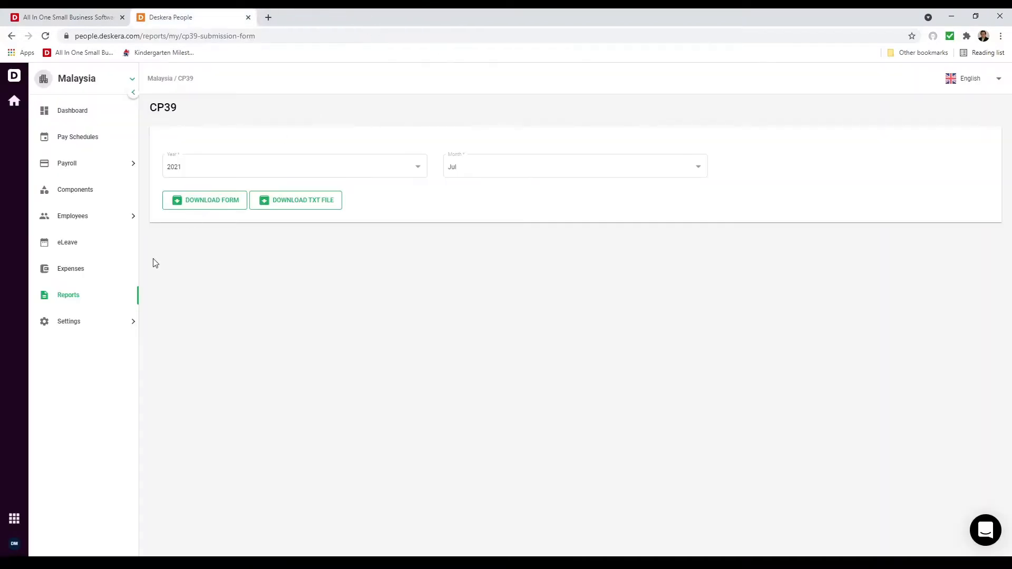
# Step: Download the July 2021 SOCSO Borang 8A as Borang8AForm.pdf and check its RM187.60 total
pyautogui.click(64, 299)
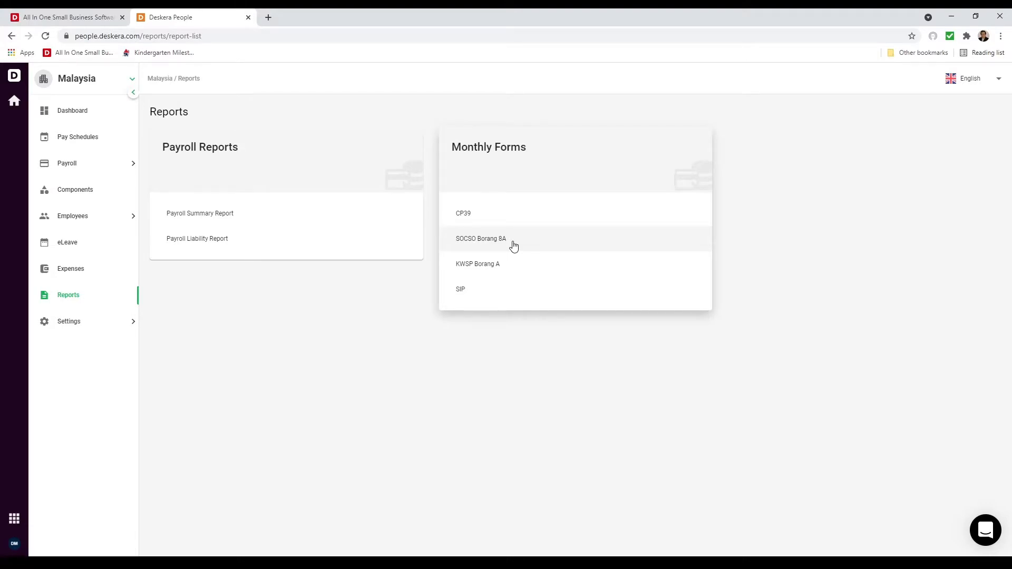
pyautogui.click(514, 247)
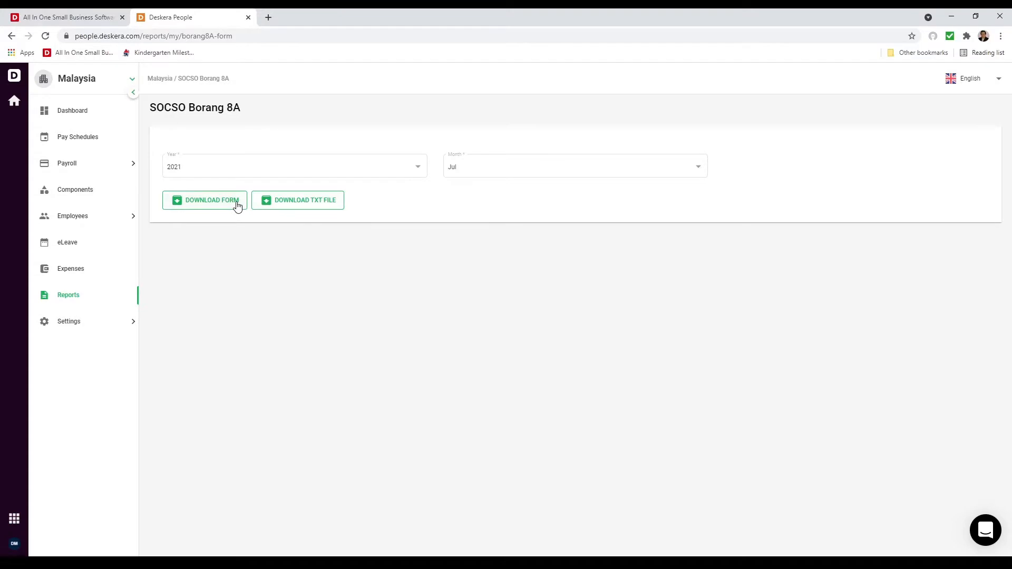
pyautogui.click(213, 204)
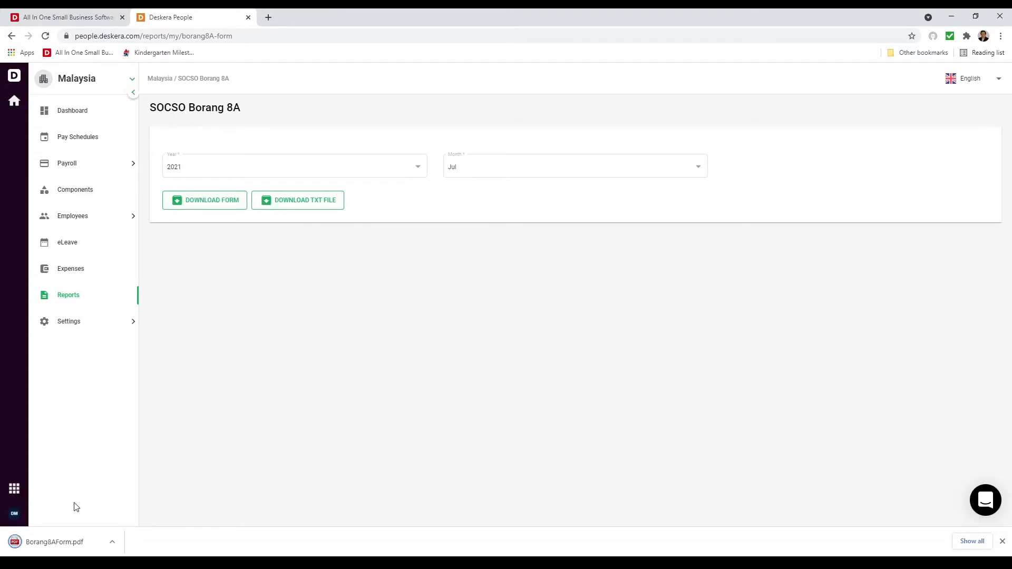
pyautogui.click(68, 541)
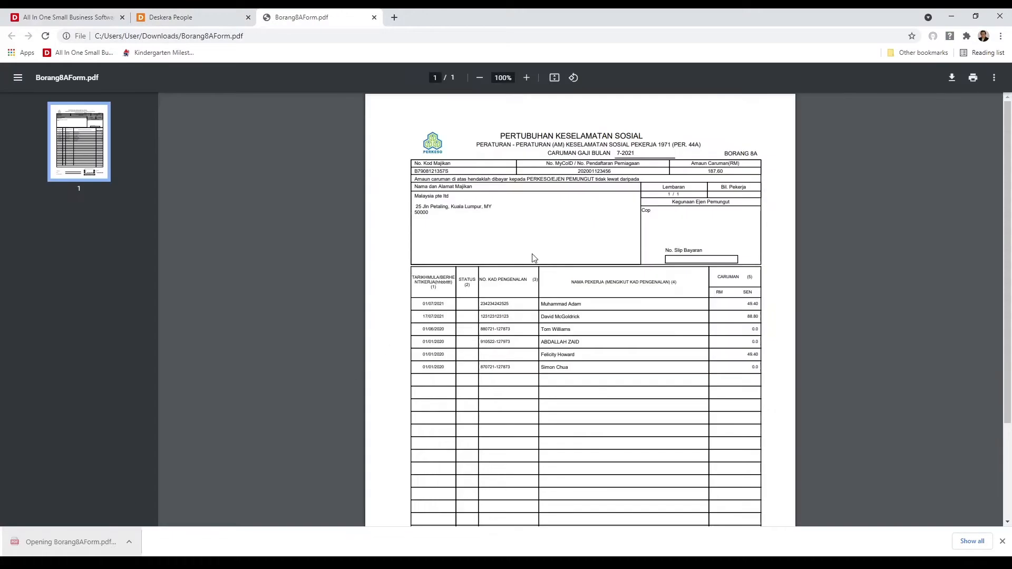
pyautogui.scroll(-3, 534, 257)
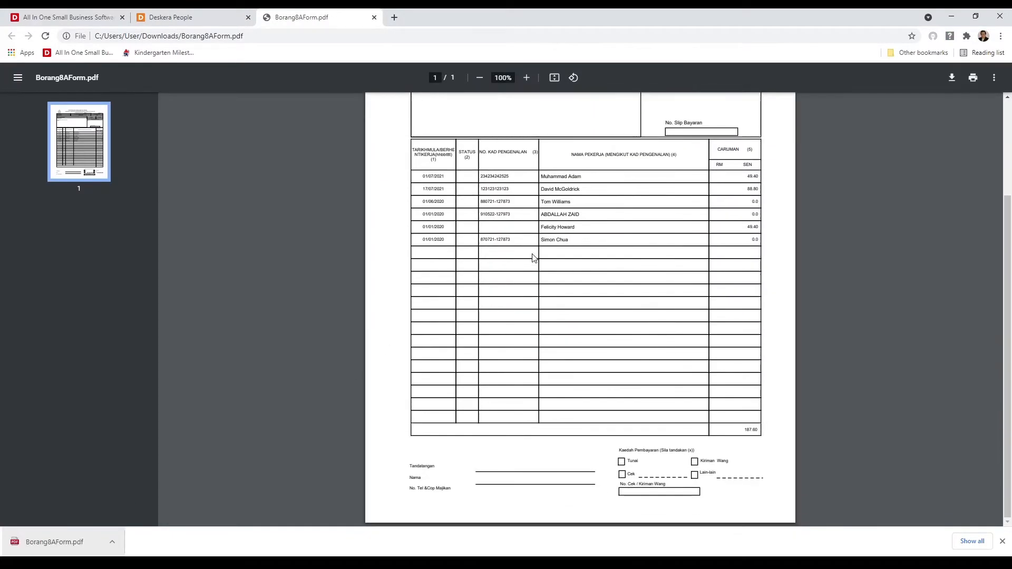
pyautogui.scroll(3, 534, 257)
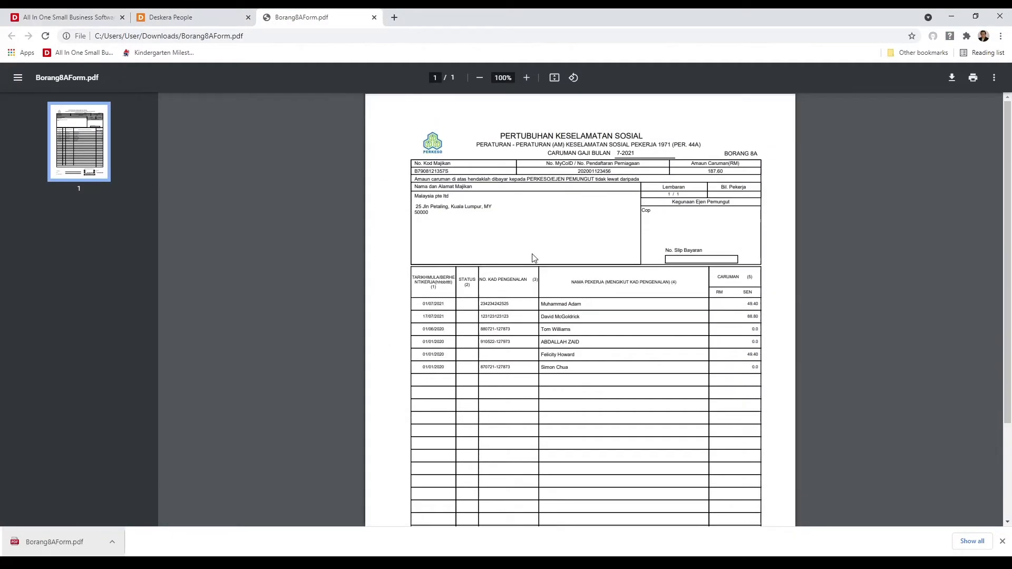
pyautogui.click(374, 17)
pyautogui.click(74, 299)
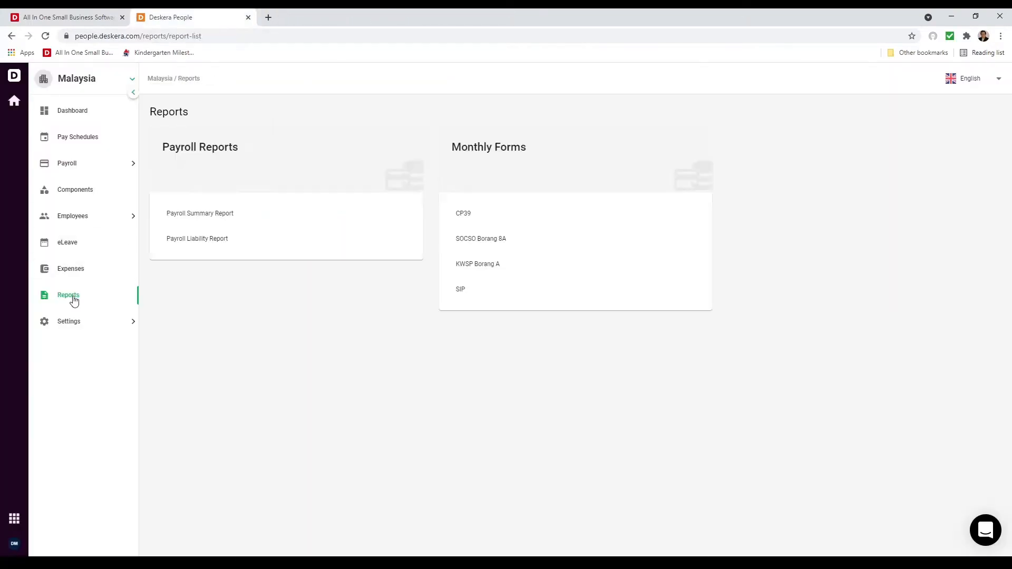
# Step: Download the July 2021 KWSP Borang A as BorangAForm.pdf and check its RM3104.00 contributions
pyautogui.click(518, 272)
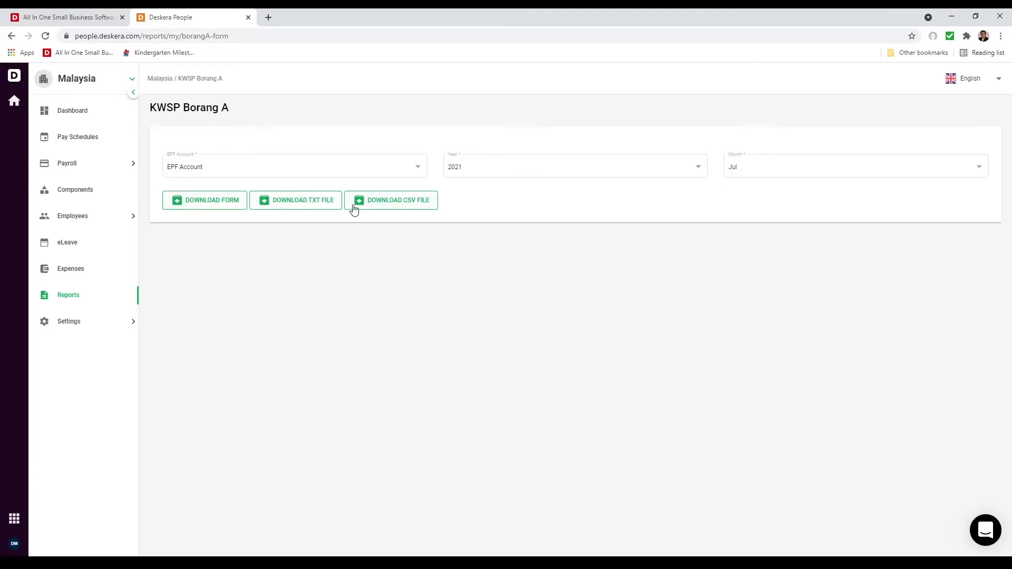
pyautogui.click(221, 204)
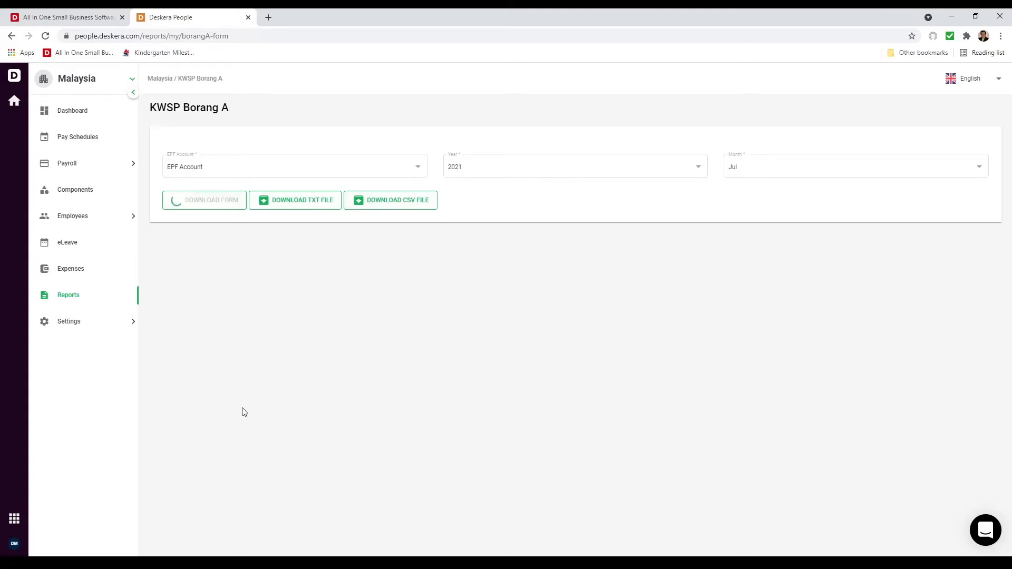
pyautogui.click(90, 539)
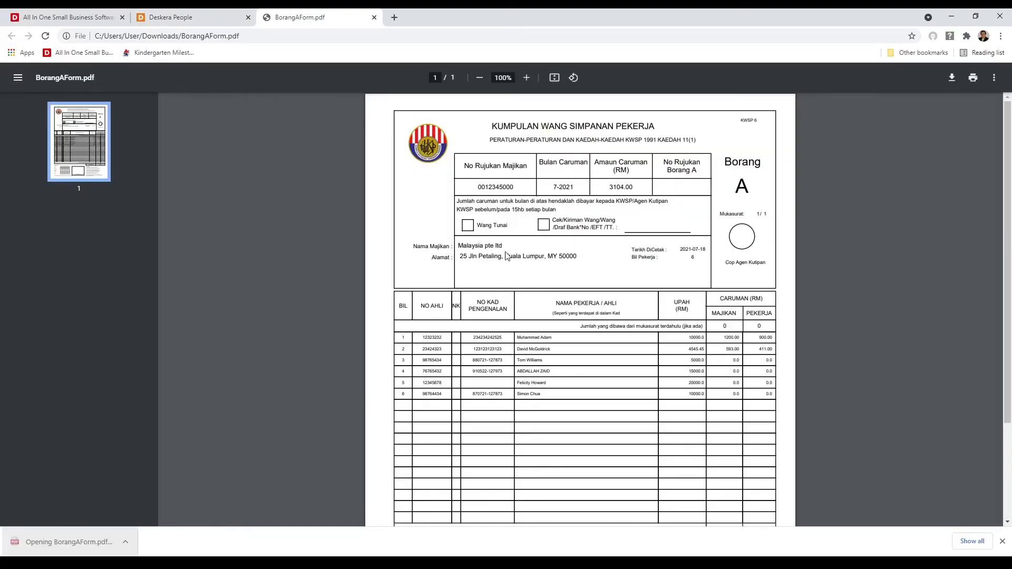
pyautogui.scroll(-3, 471, 365)
pyautogui.scroll(3, 472, 365)
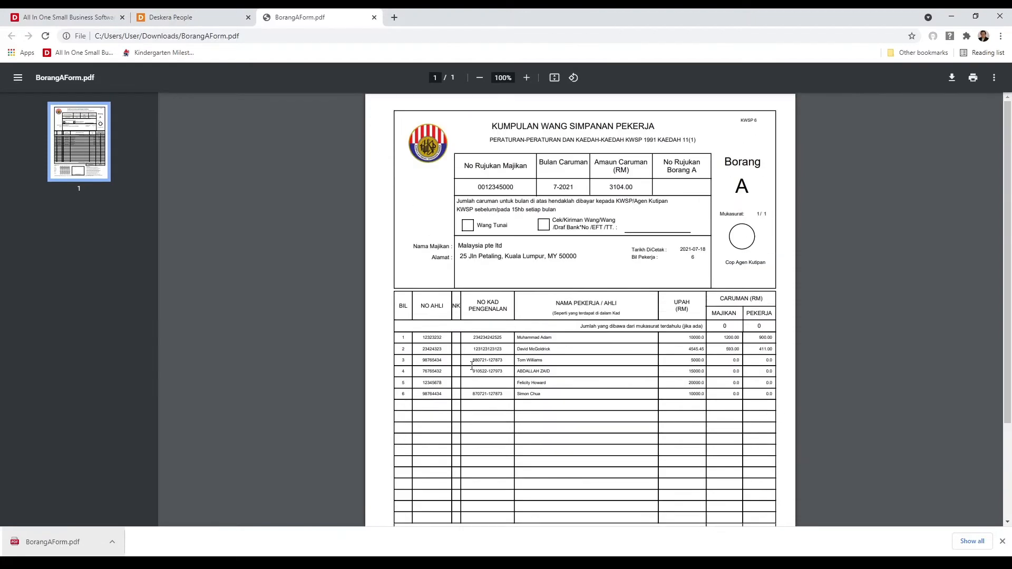
pyautogui.click(373, 17)
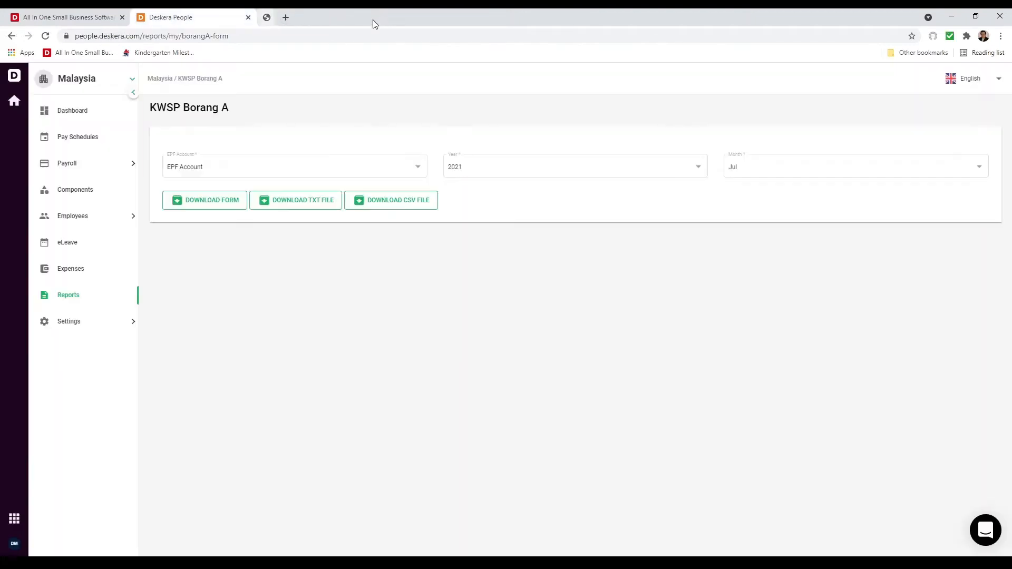
pyautogui.click(93, 302)
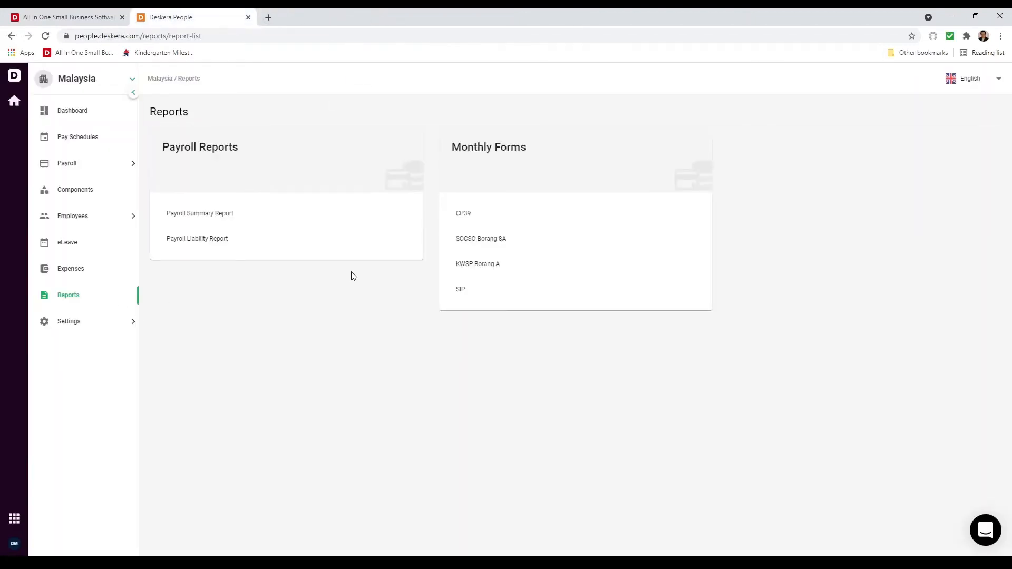
# Step: Download and open the July 2021 SIP form as SIPForm.xlsx, then return to the dashboard
pyautogui.click(466, 296)
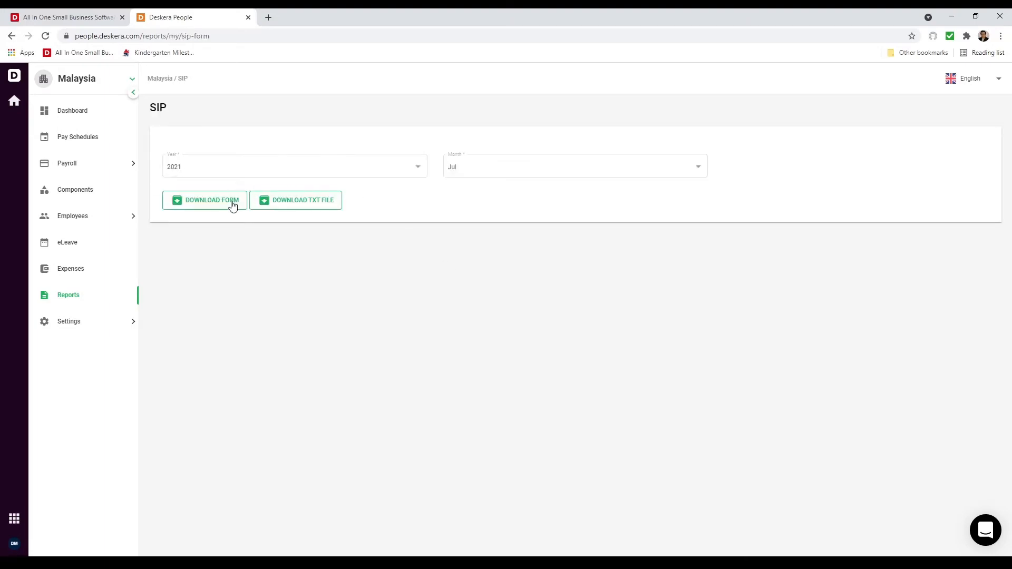
pyautogui.click(213, 206)
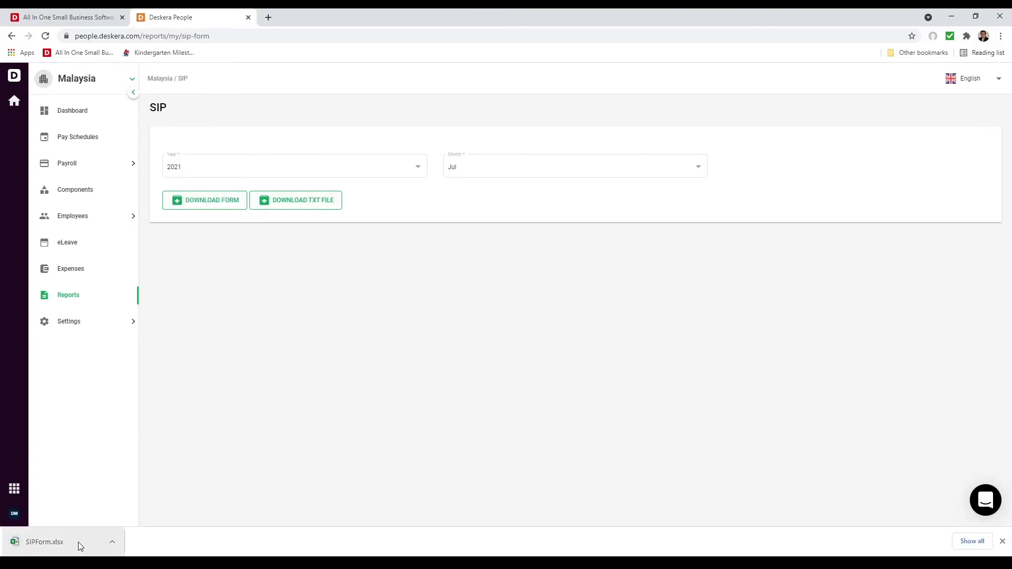
pyautogui.click(78, 541)
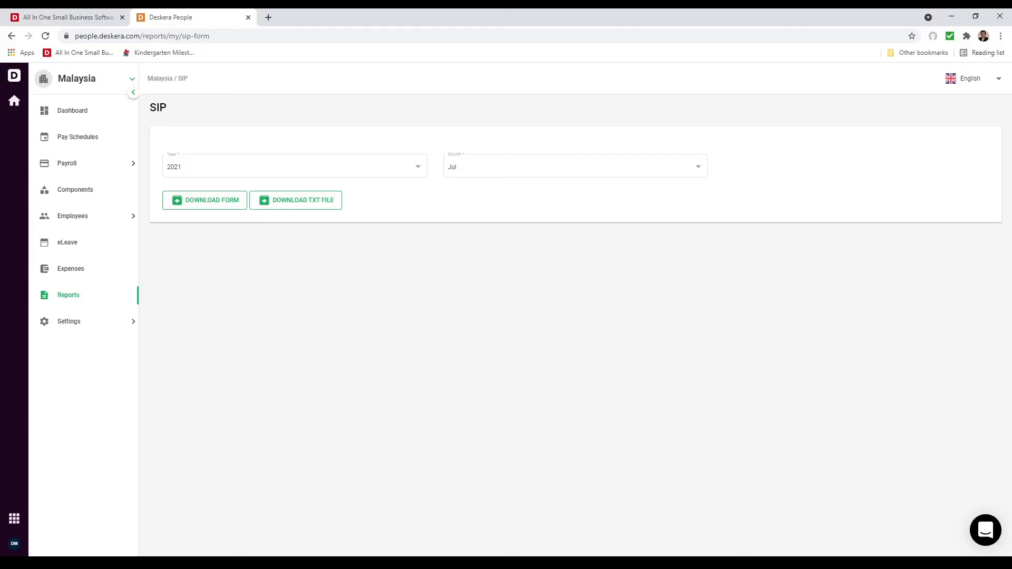
pyautogui.click(72, 112)
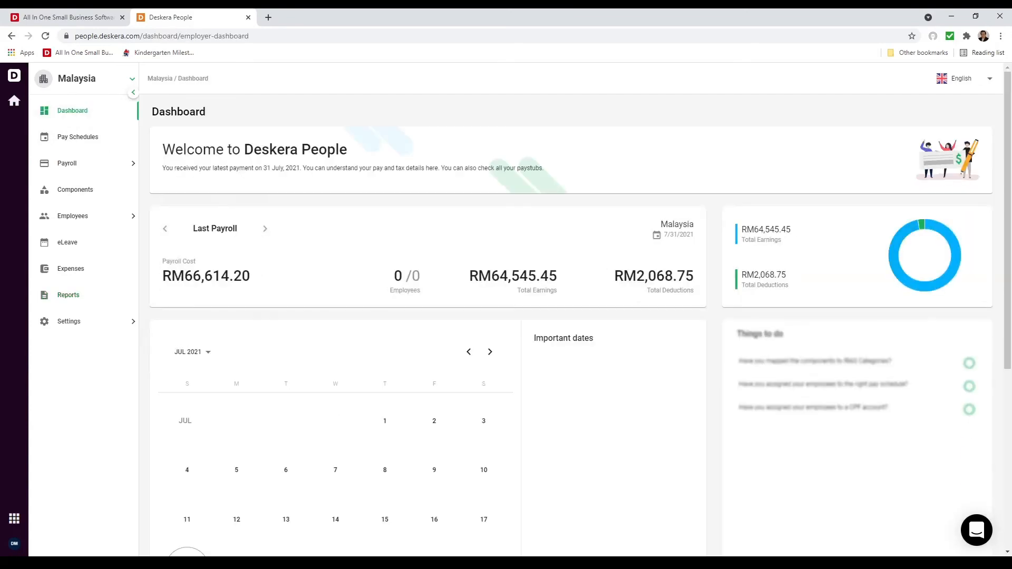